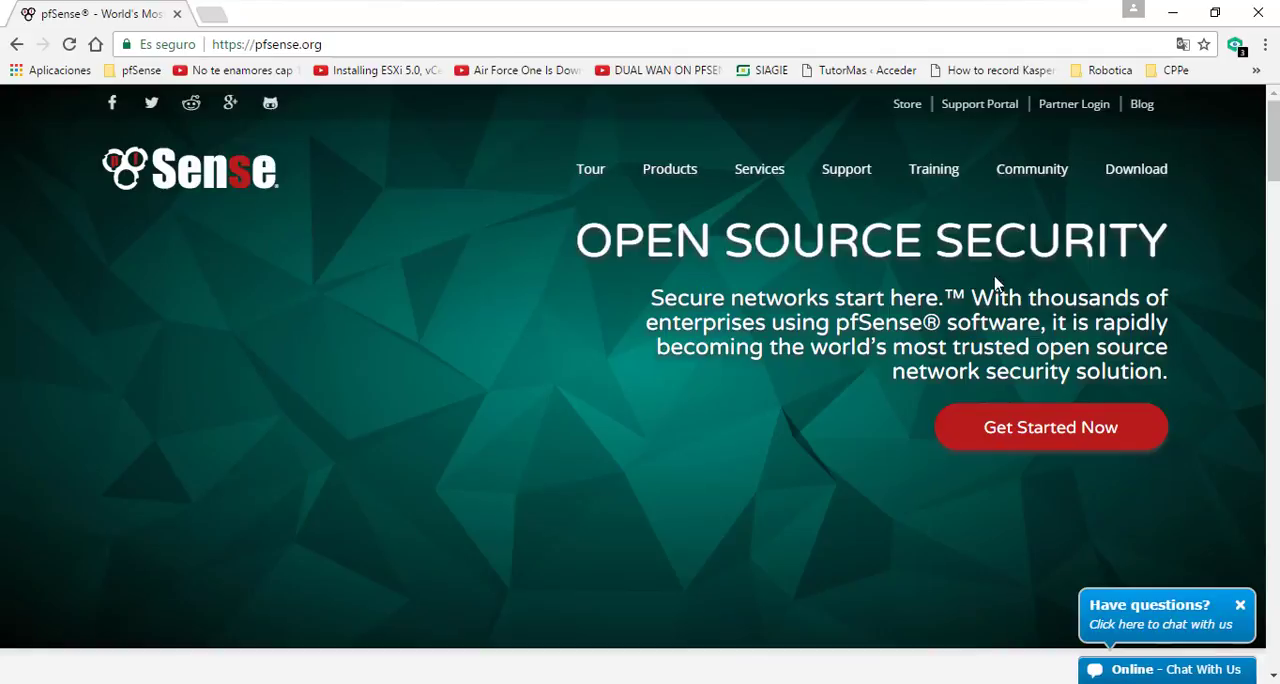
# Open the pfSense download page and select the Install file type with the AMD64 (64-bit) architecture
pyautogui.click(1155, 180)
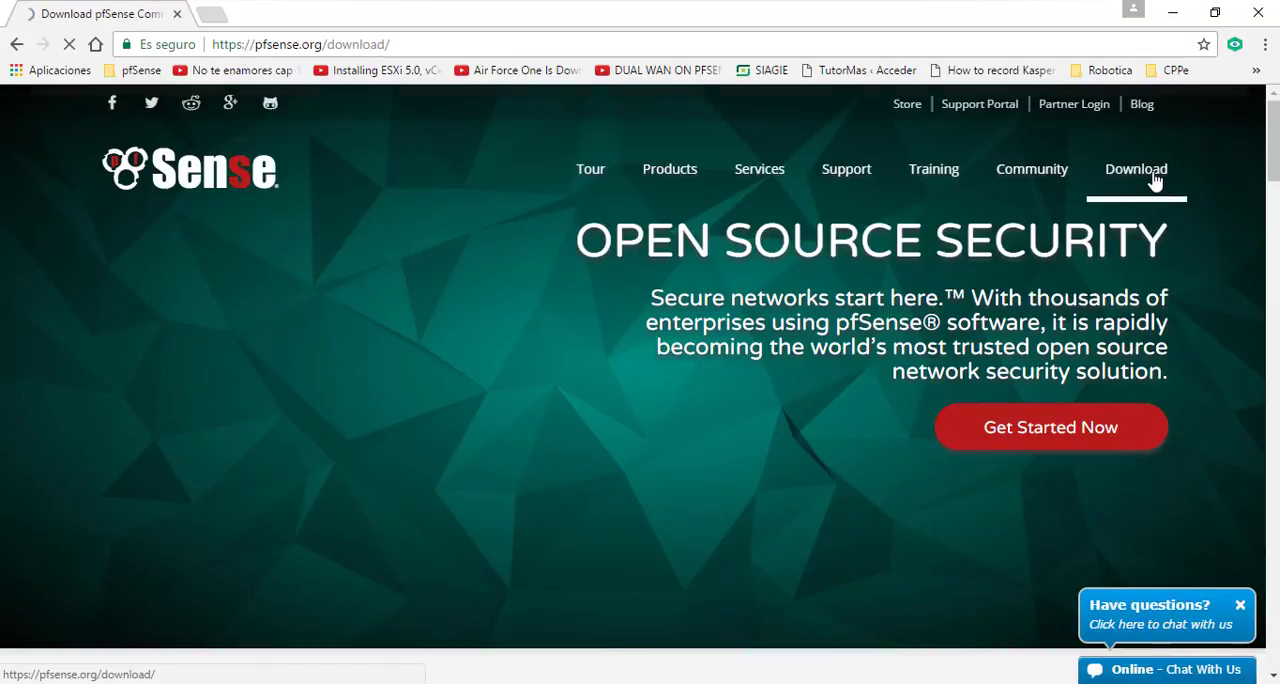
pyautogui.scroll(-2, 333, 522)
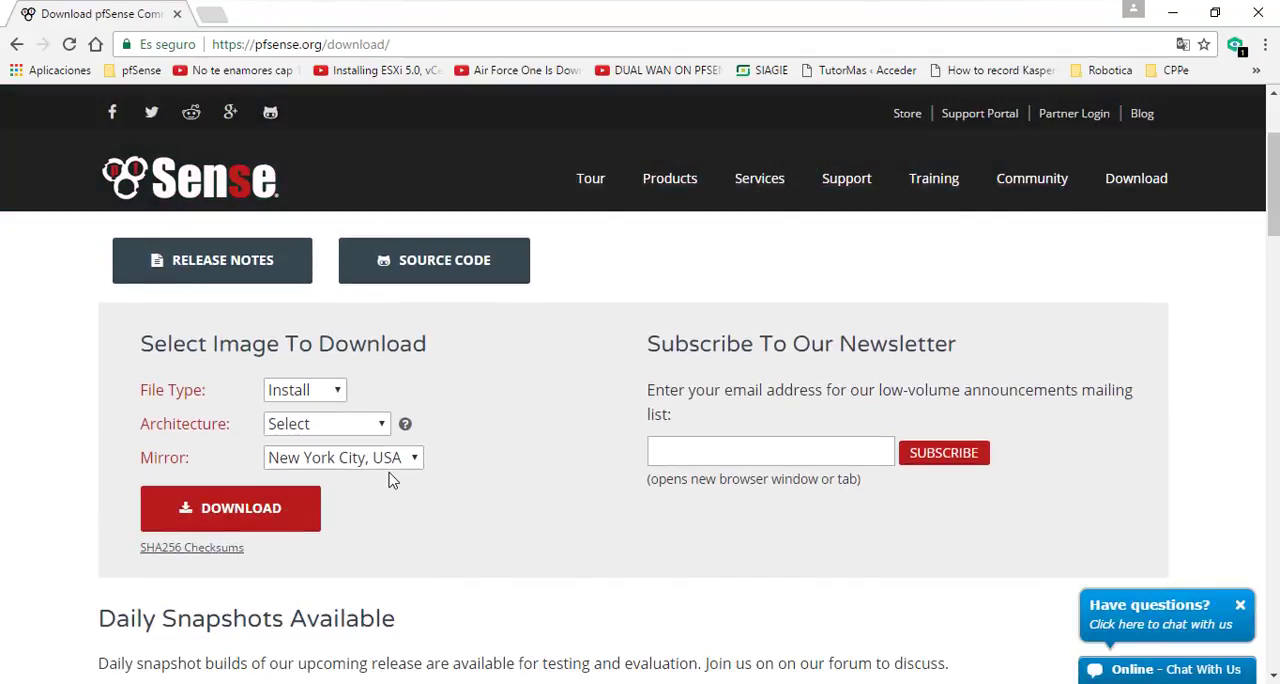
pyautogui.click(333, 393)
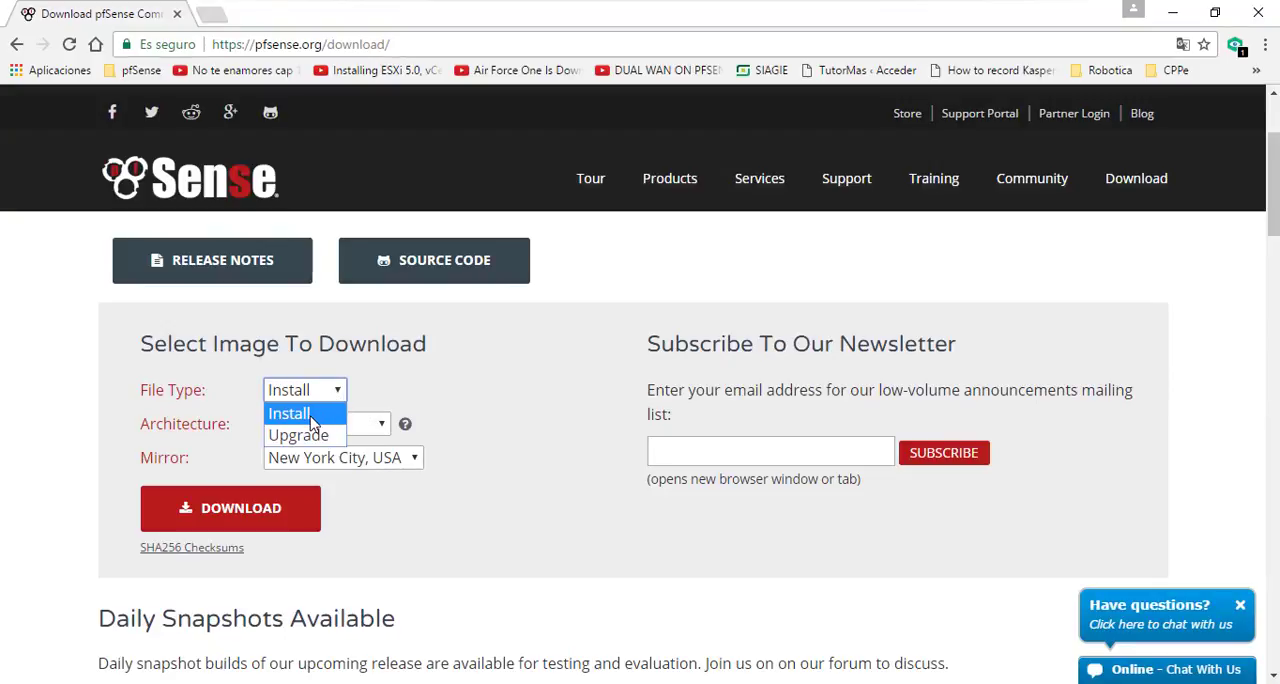
pyautogui.click(313, 423)
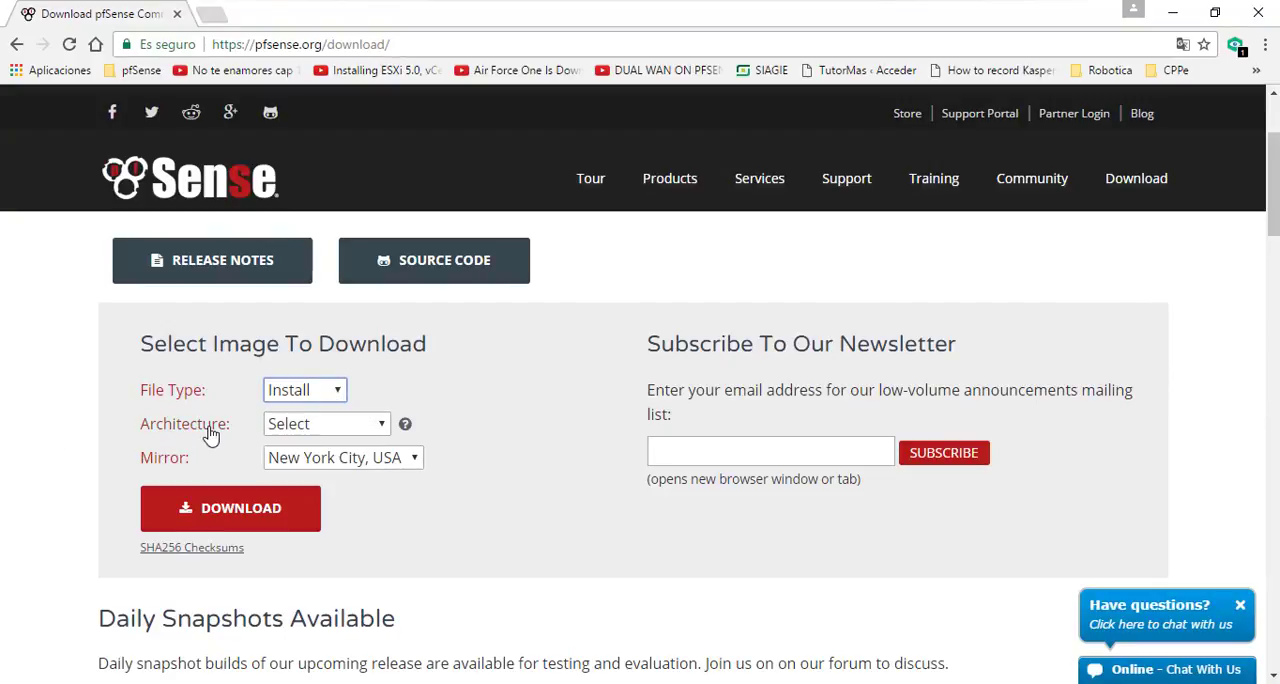
pyautogui.click(323, 428)
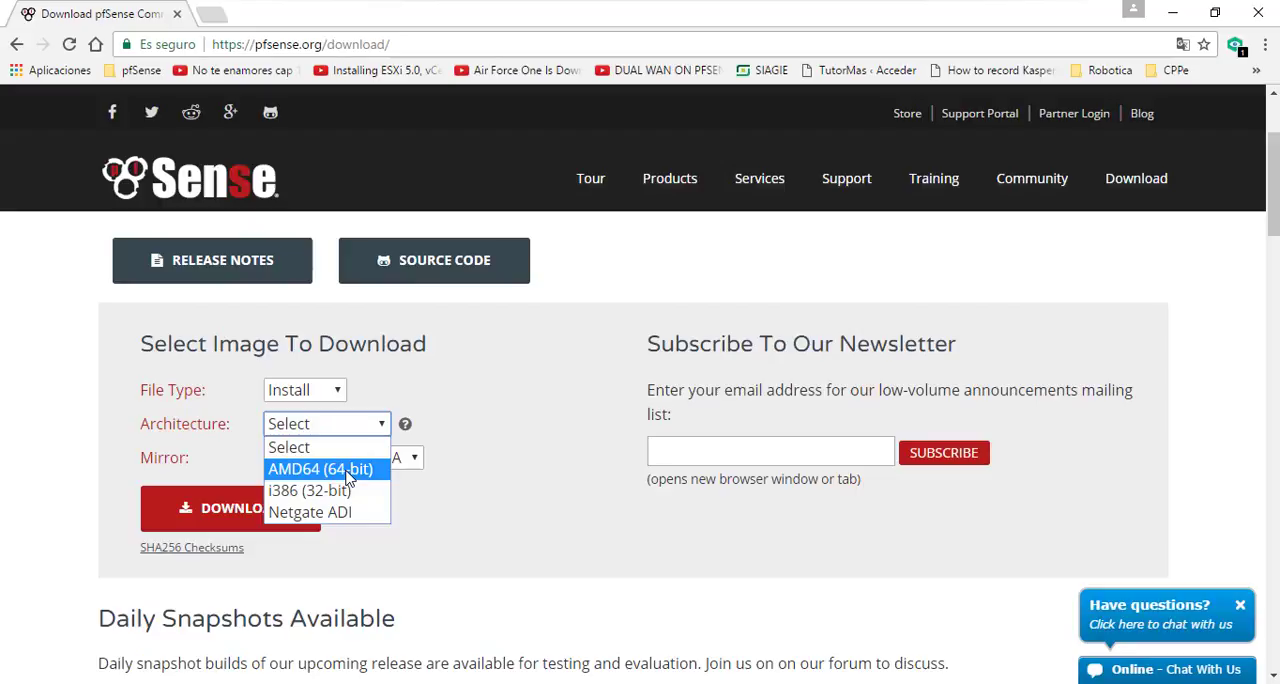
pyautogui.click(347, 470)
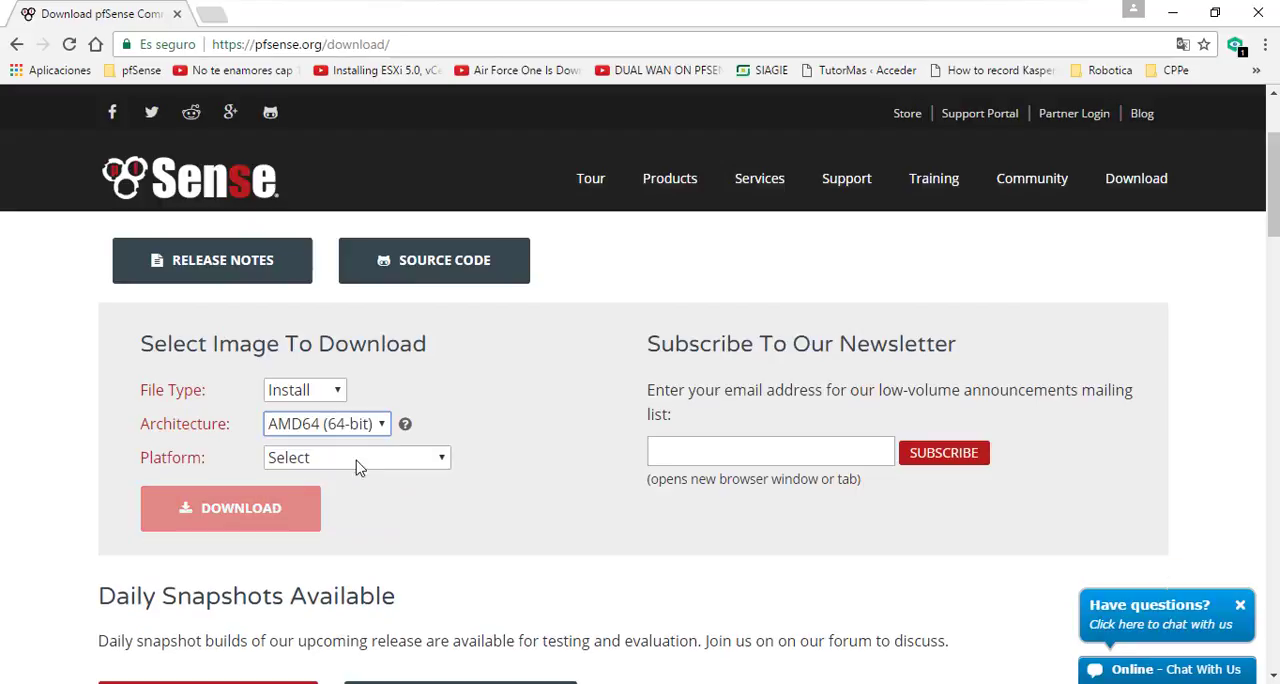
# Choose the CD Image (ISO) Installer platform and the New York City, USA mirror, and download the image
pyautogui.click(360, 459)
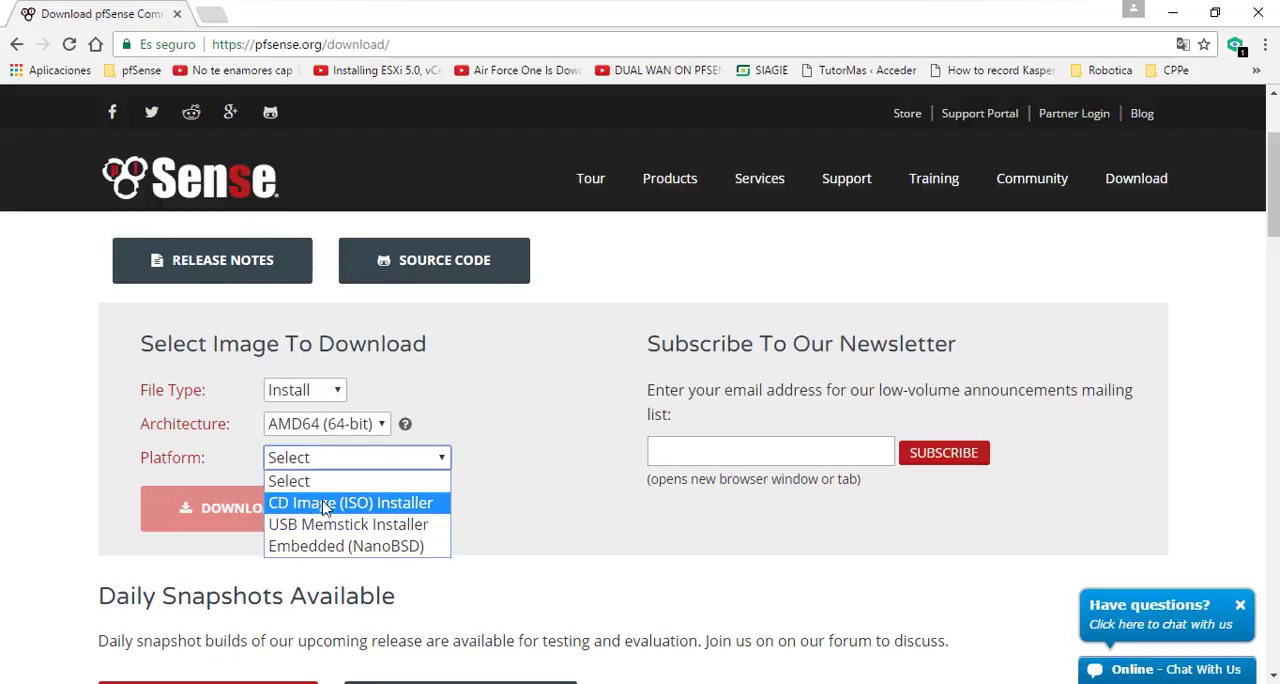
pyautogui.click(376, 508)
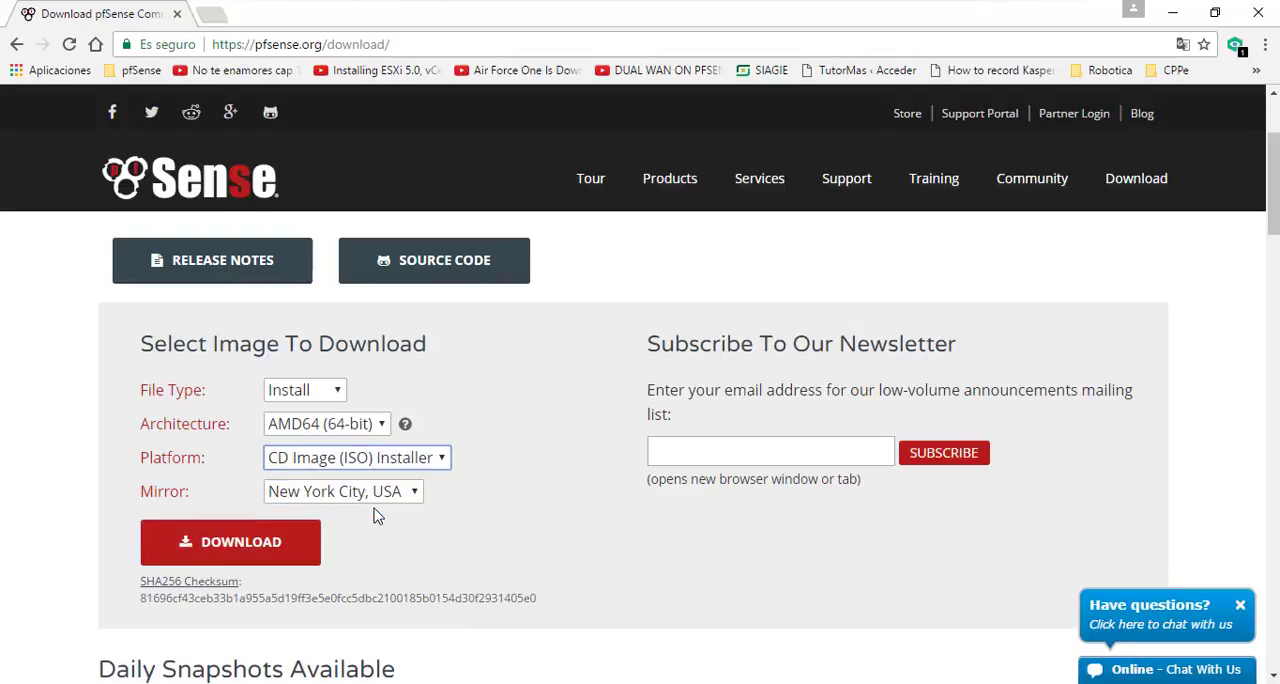
pyautogui.click(394, 500)
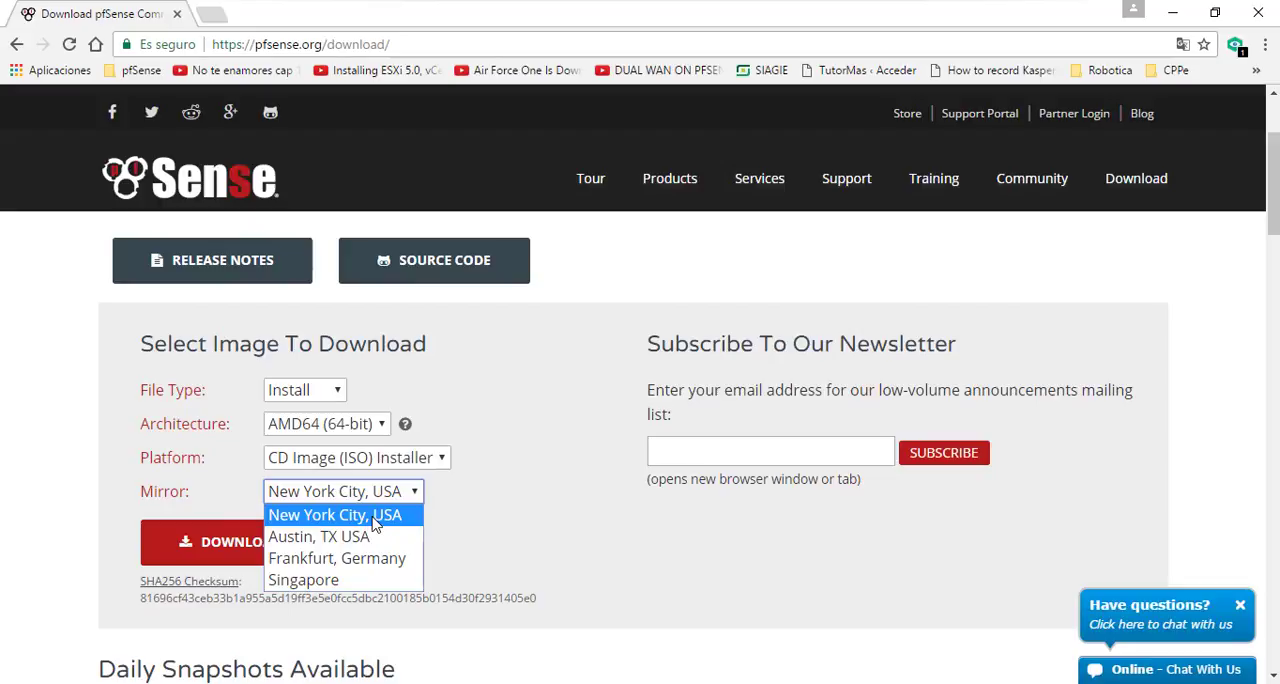
pyautogui.click(370, 518)
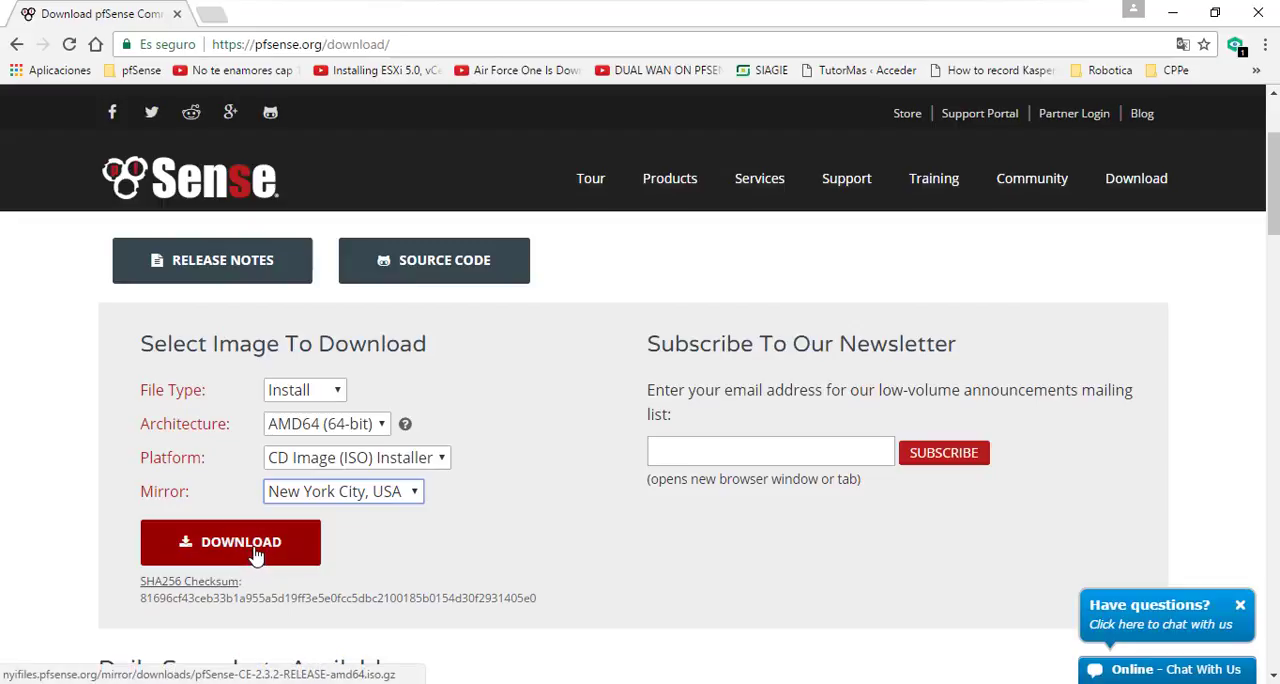
pyautogui.click(257, 555)
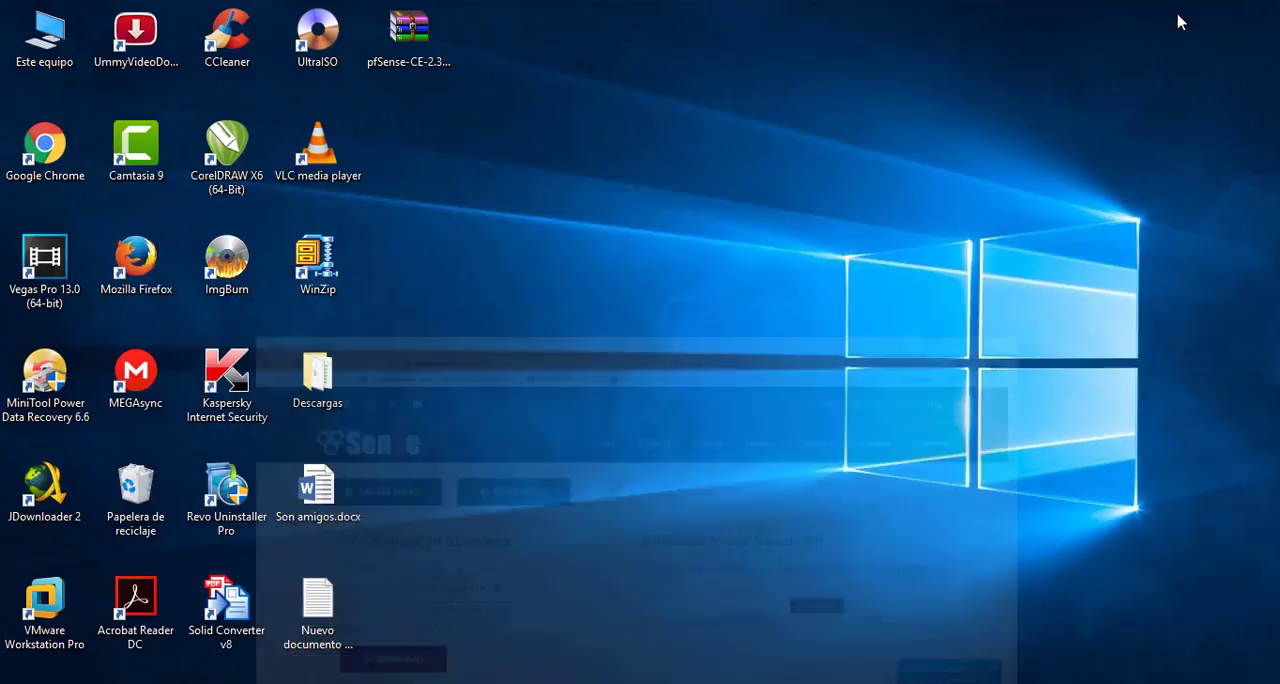
# Minimize the browser and extract the downloaded pfSense archive on the desktop into its own folder, pfSense-CE-2.3.2-RELEASE-amd64.iso
pyautogui.click(1173, 14)
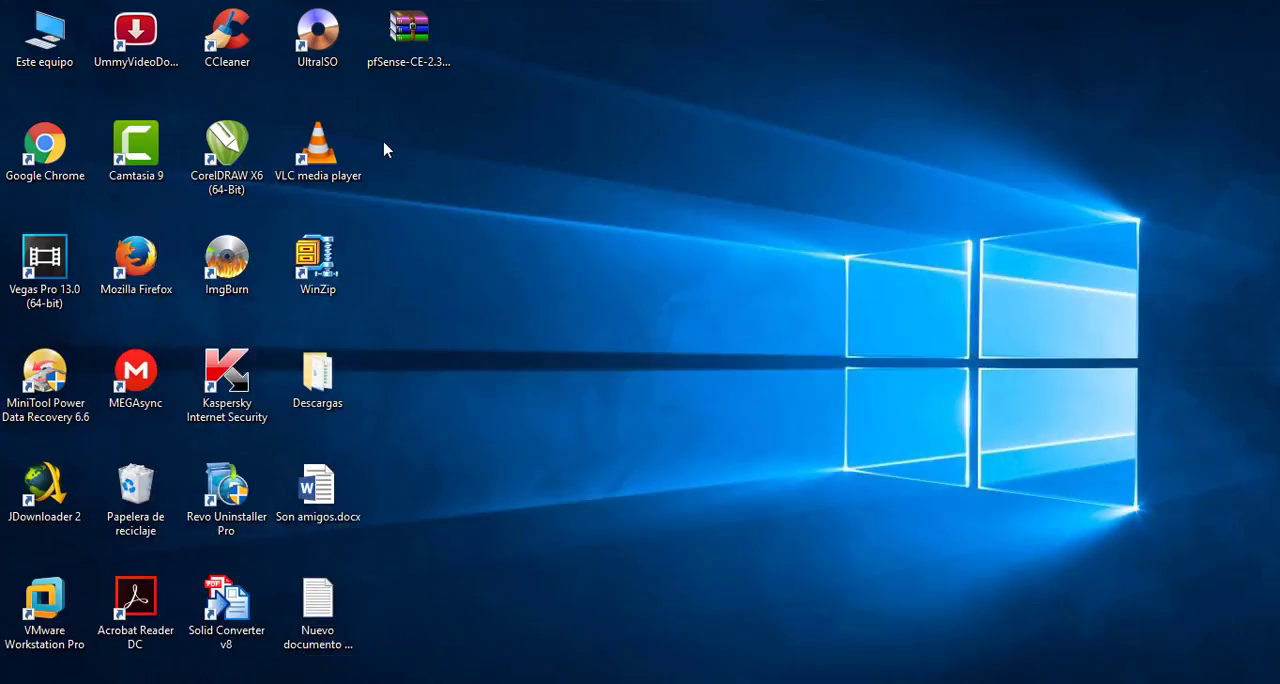
pyautogui.rightClick(415, 63)
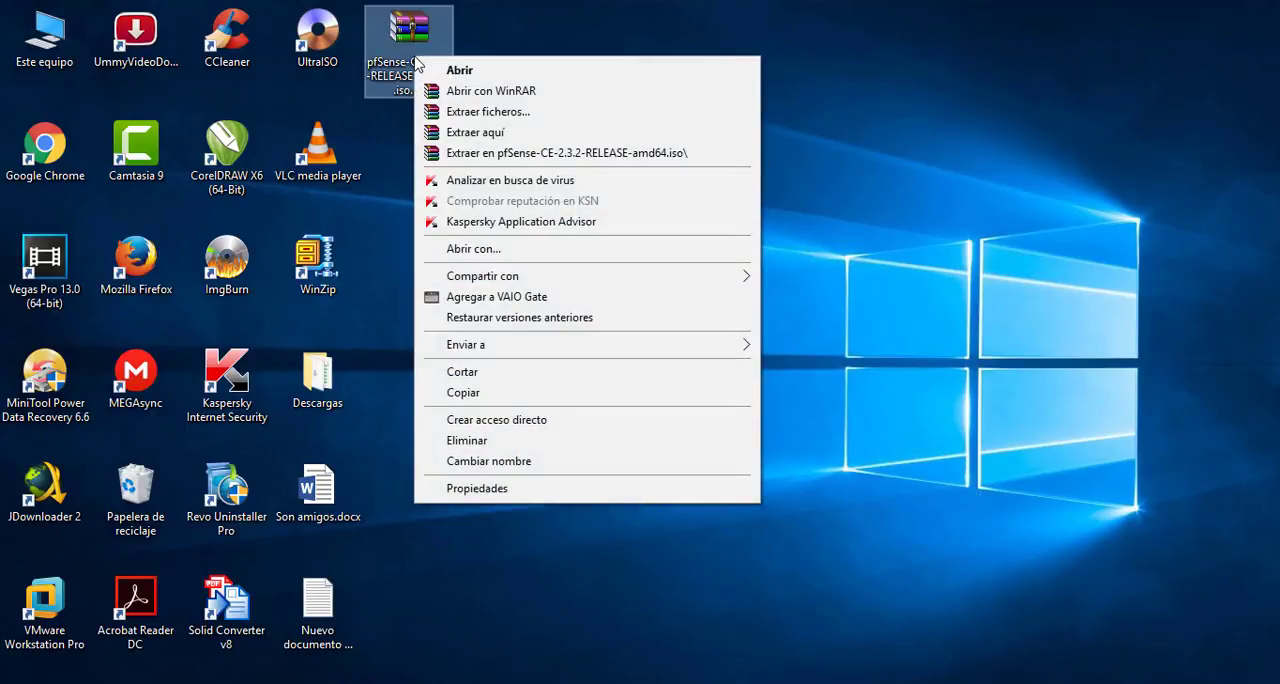
pyautogui.click(507, 154)
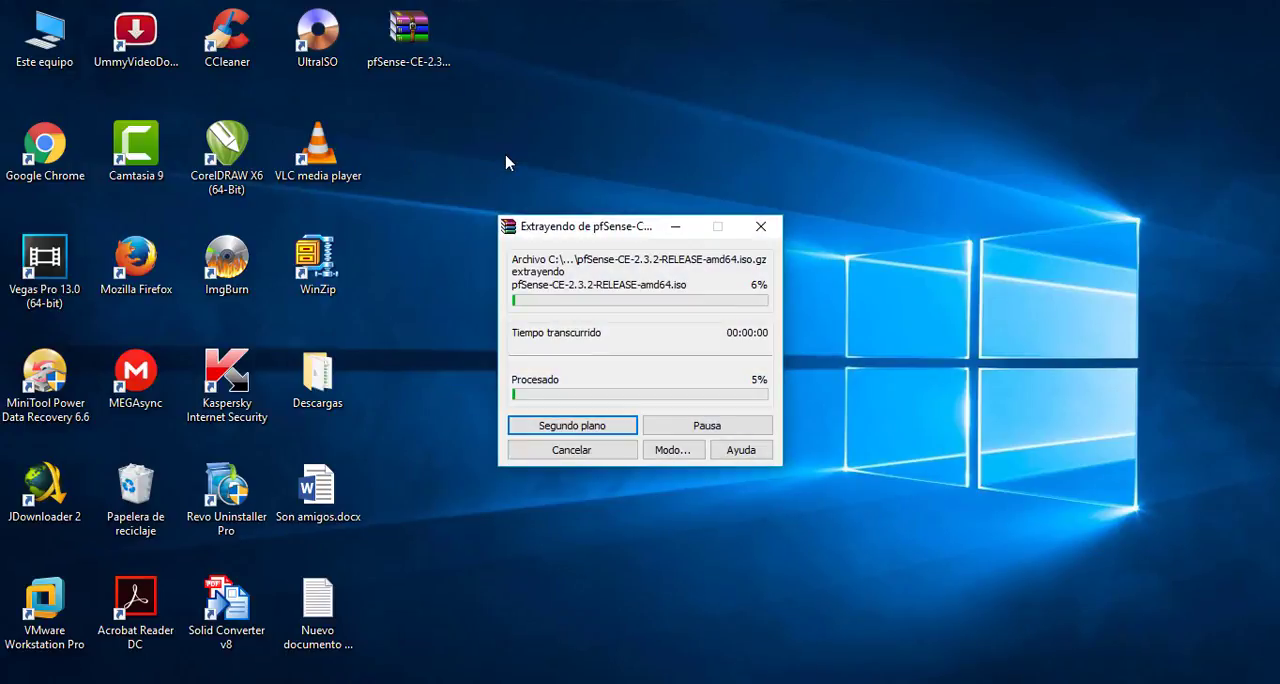
# Open the extracted folder on the desktop and check the pfSense-CE-2.3.2-RELEASE-amd64.iso file inside, widening the name column
pyautogui.click(428, 158)
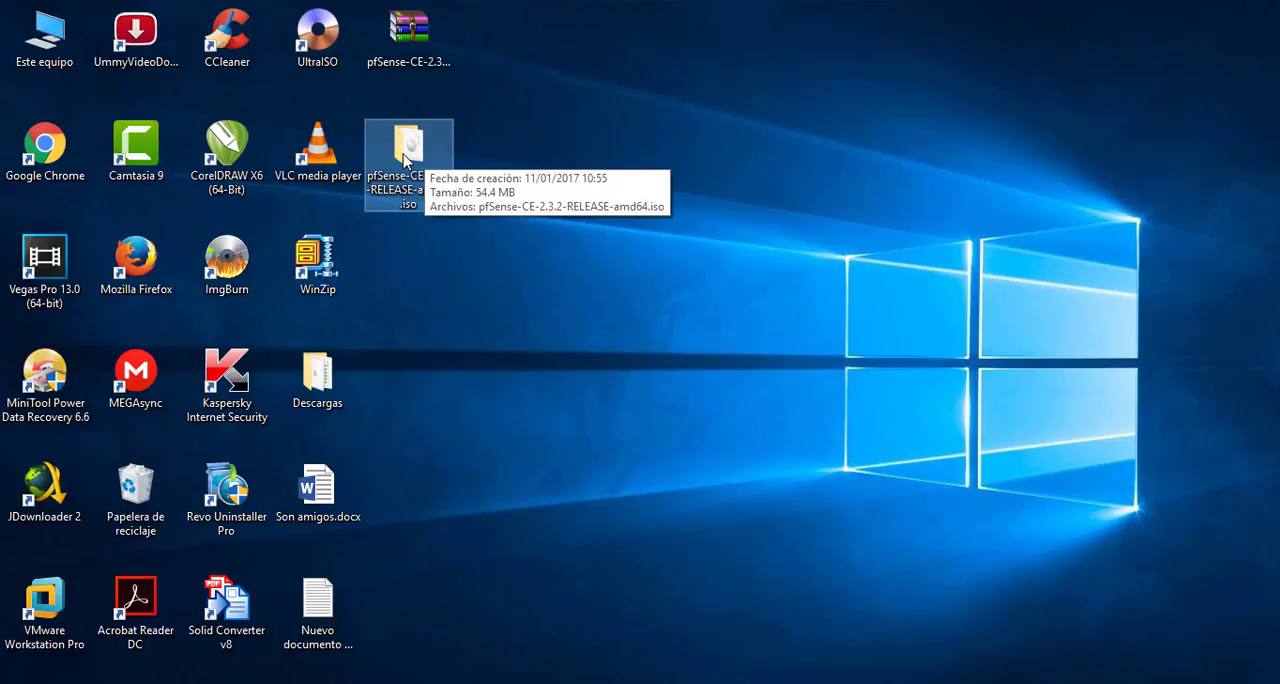
pyautogui.doubleClick(405, 159)
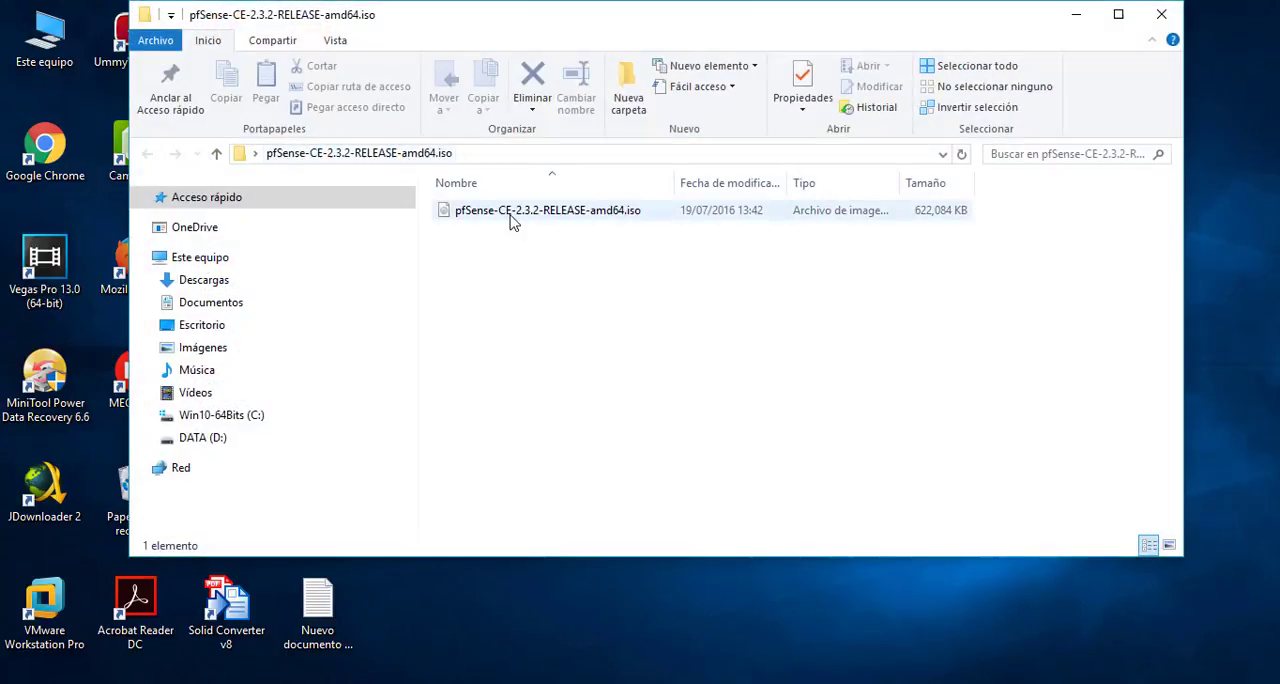
pyautogui.click(512, 222)
pyautogui.moveTo(675, 183); pyautogui.dragTo(715, 185)
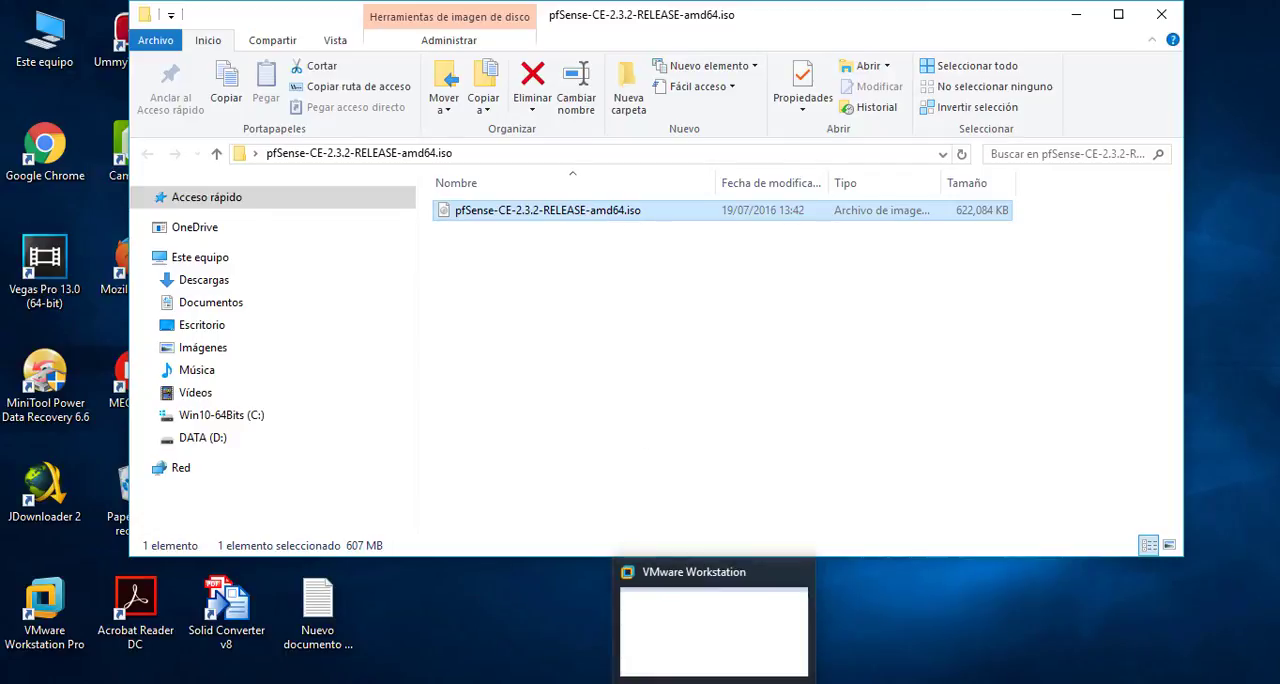
# Switch to VMware Workstation and start a new virtual machine with Custom (advanced) configuration and Workstation 12.0 hardware compatibility
pyautogui.click(715, 683)
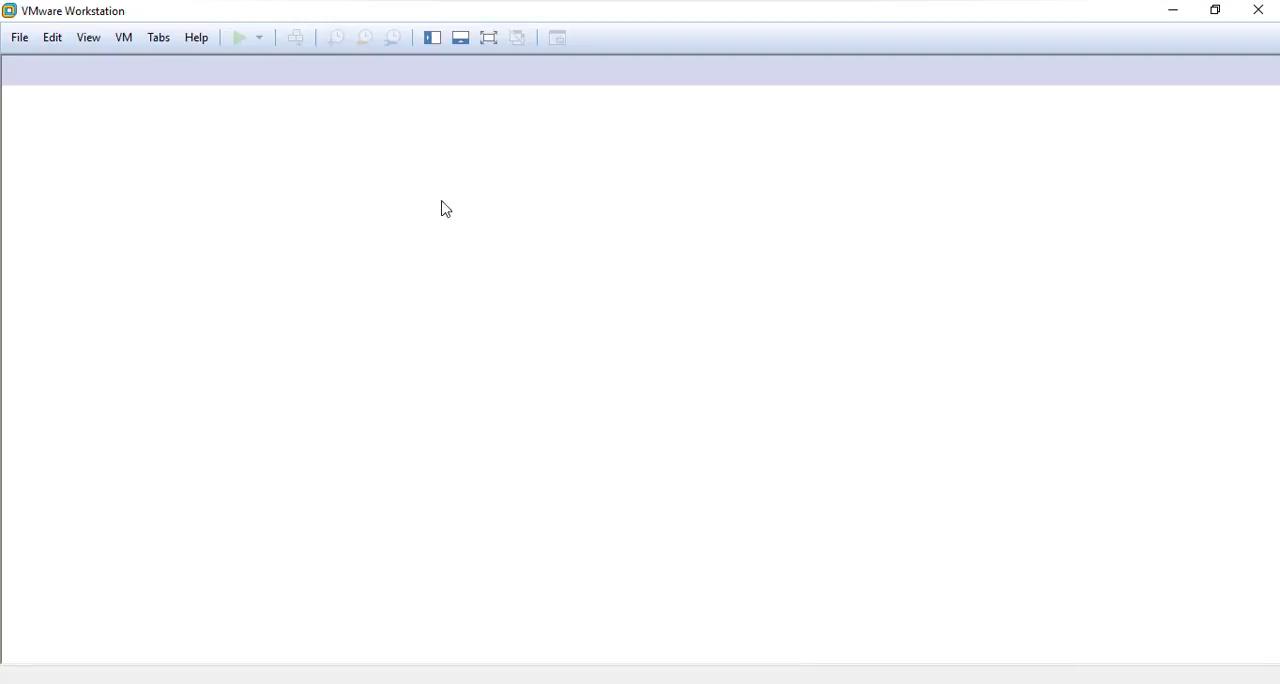
pyautogui.click(19, 40)
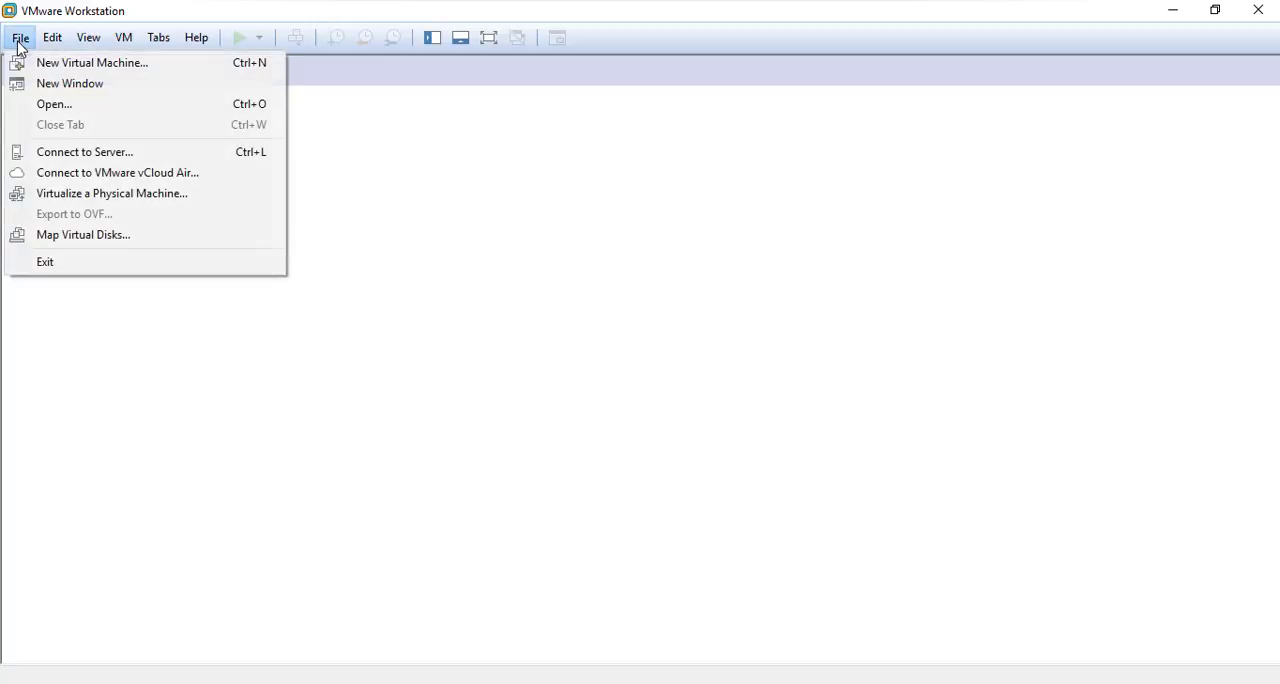
pyautogui.click(78, 68)
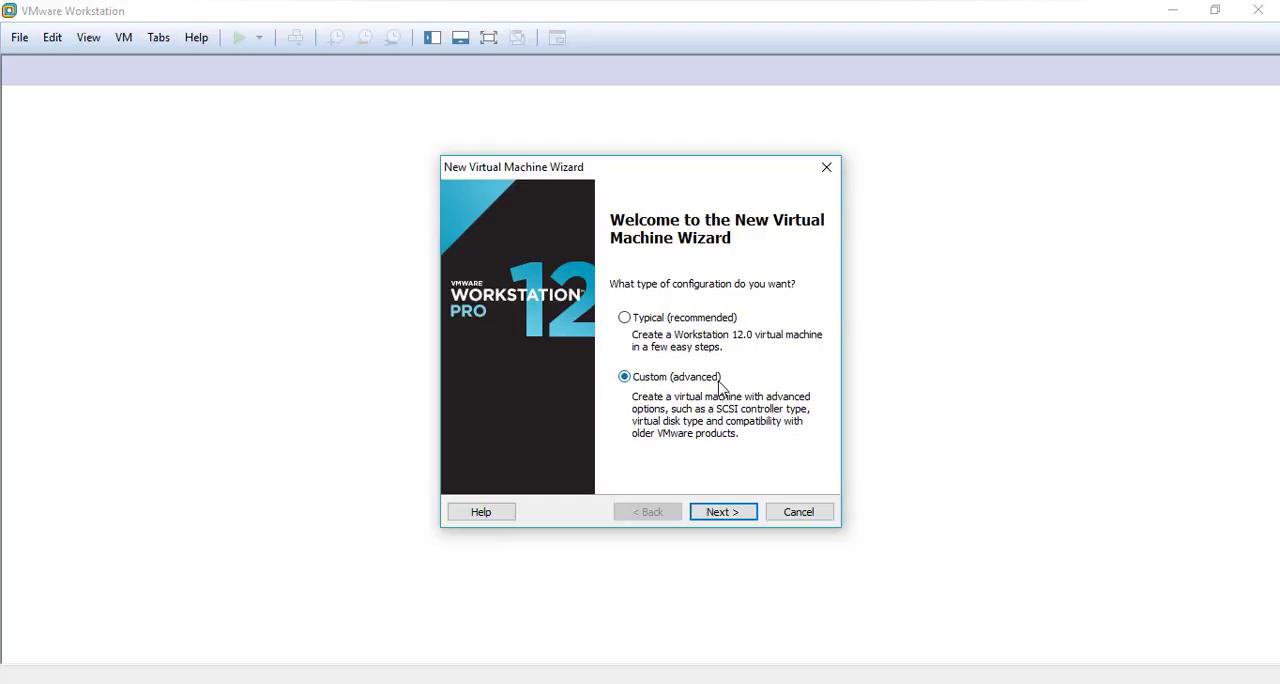
pyautogui.click(733, 520)
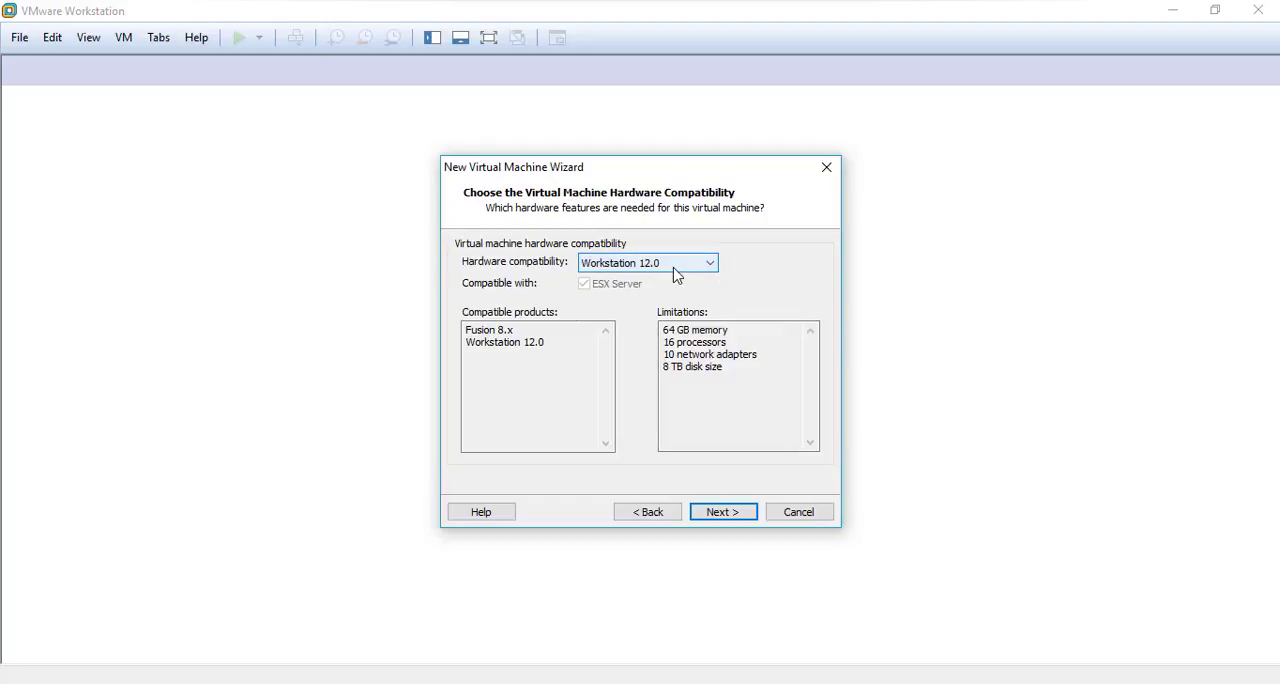
pyautogui.click(724, 512)
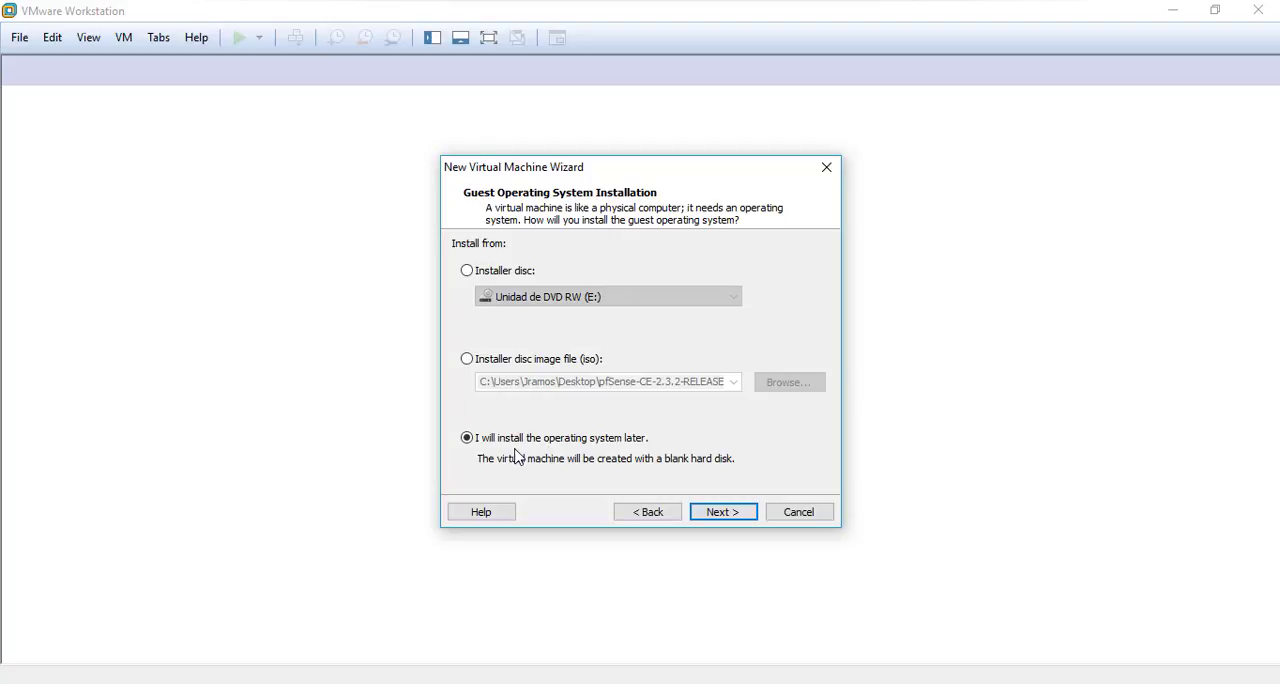
# Choose to install the operating system later and set the guest system to Linux, version Ubuntu 64-bit
pyautogui.click(722, 513)
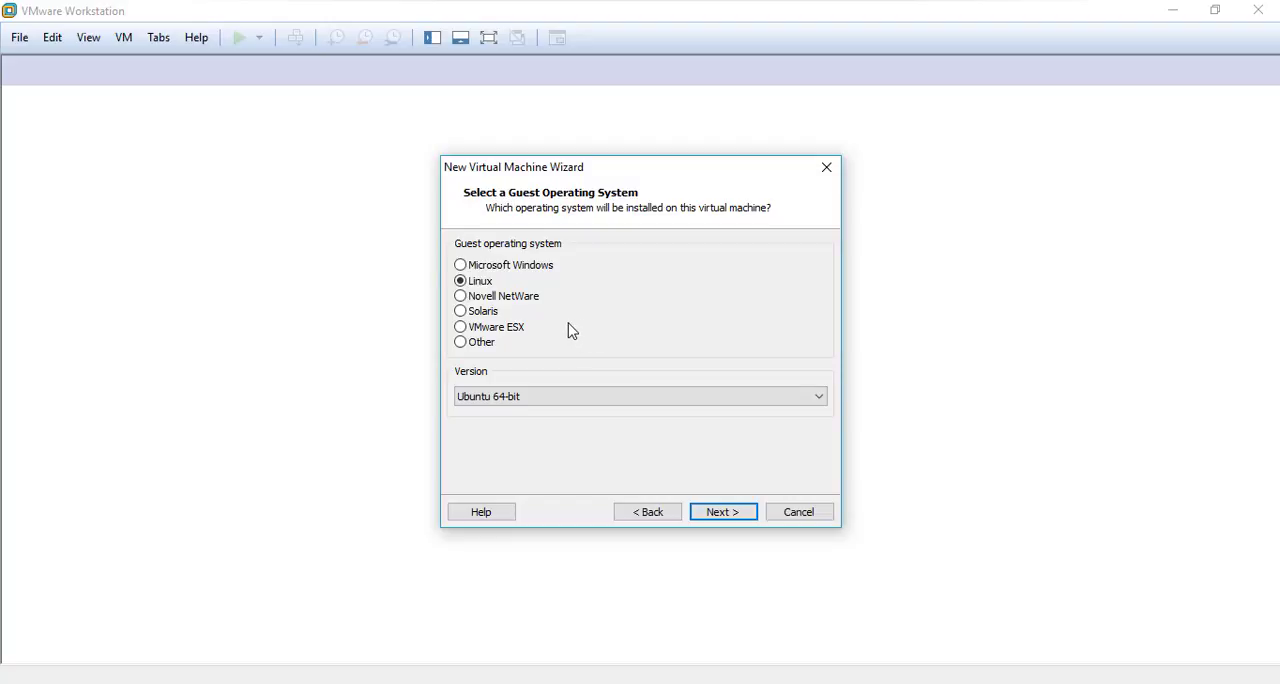
pyautogui.click(575, 398)
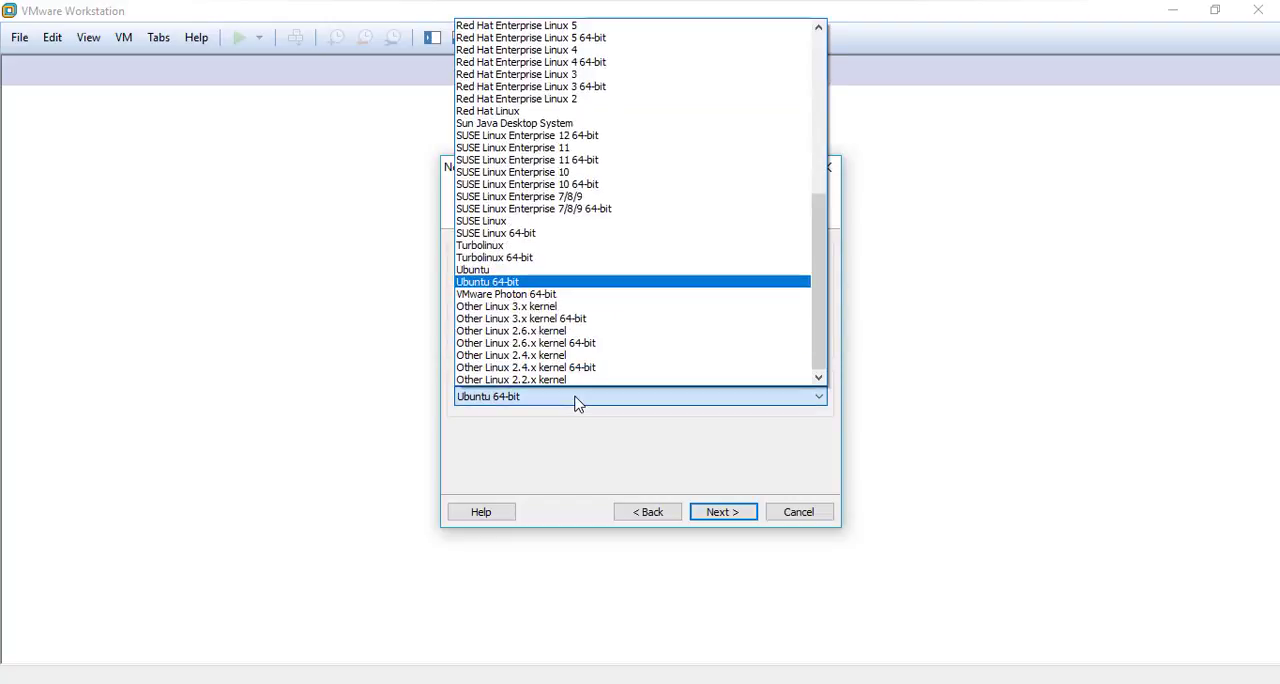
pyautogui.click(526, 280)
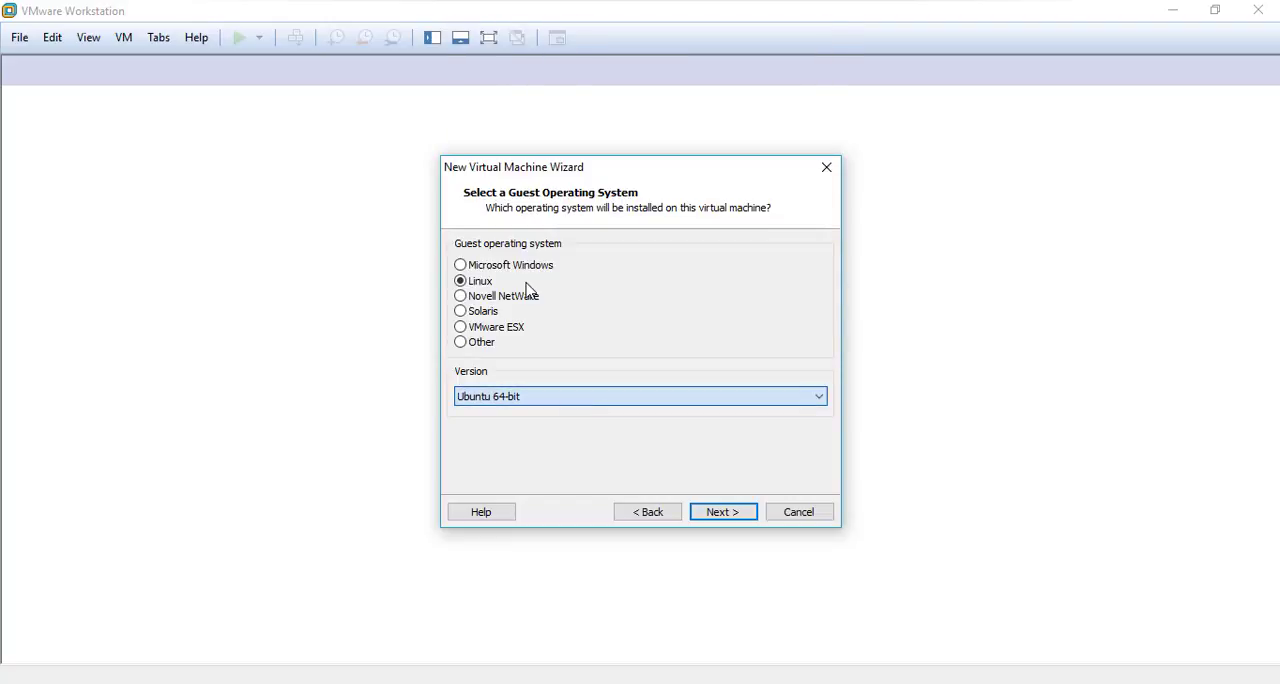
pyautogui.click(720, 515)
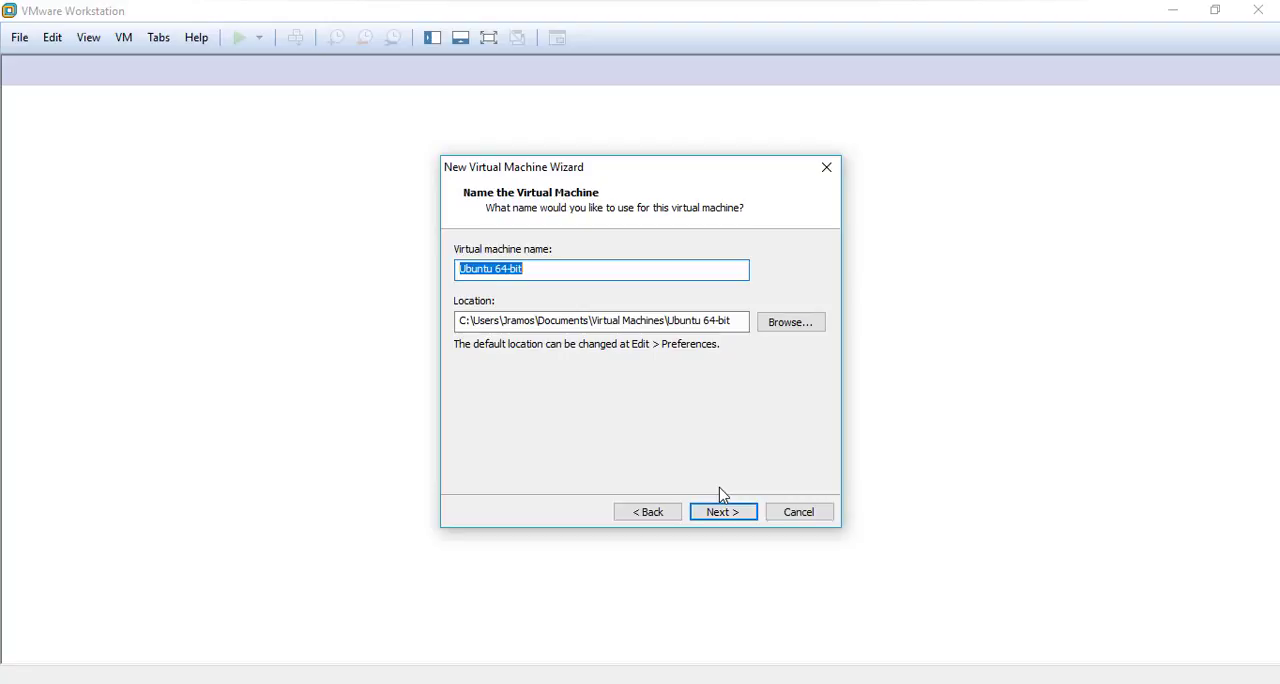
# Name the virtual machine pfSense and browse for its location to the VMW folder on the DATA (D:) drive
pyautogui.write('pfSe')
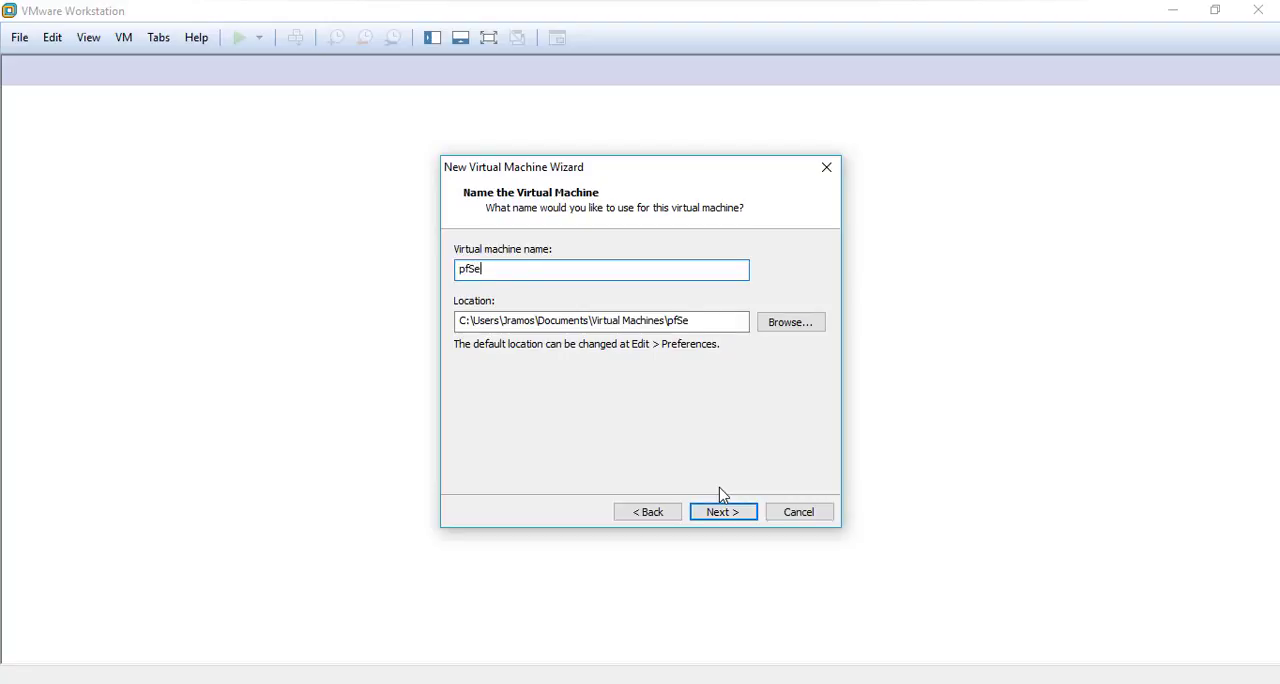
pyautogui.write('nse')
pyautogui.click(796, 325)
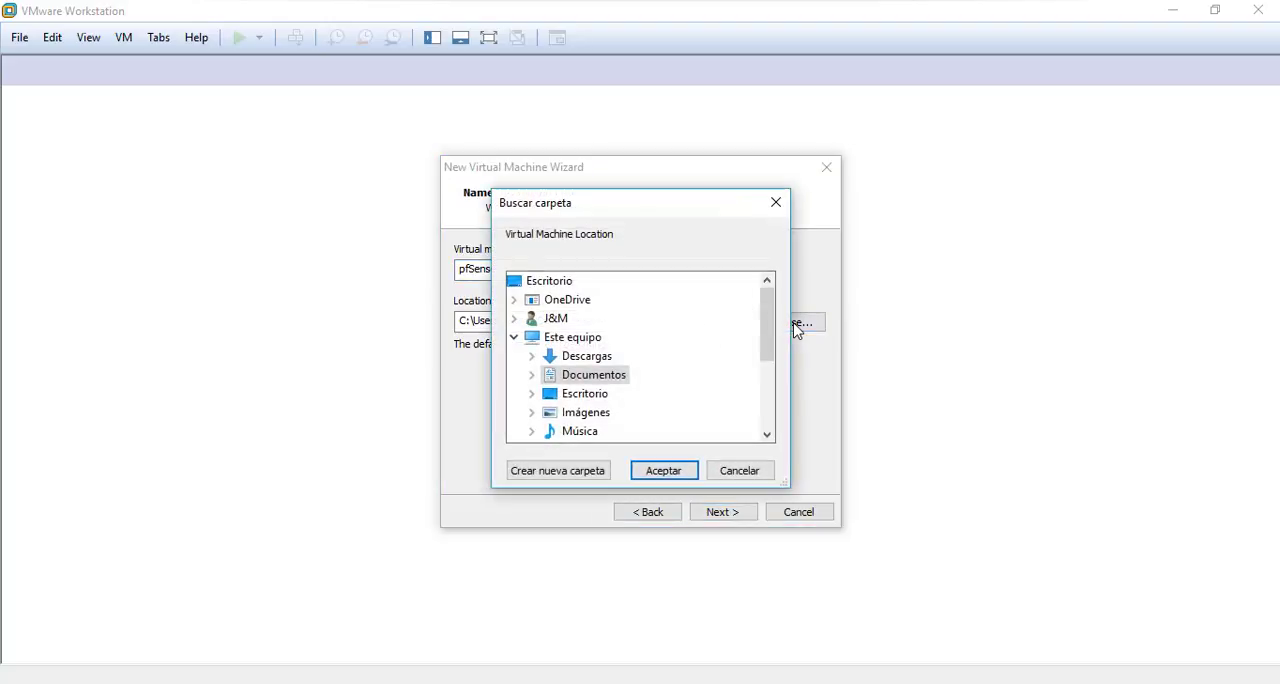
pyautogui.moveTo(766, 335); pyautogui.dragTo(766, 382)
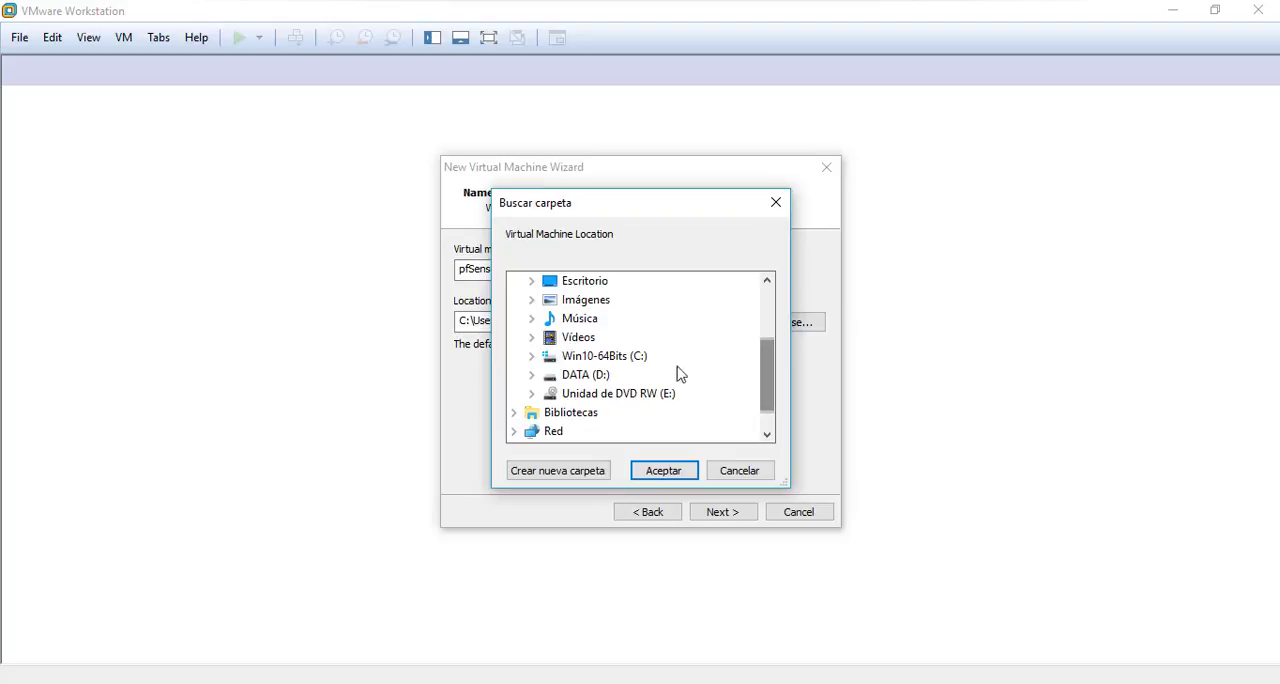
pyautogui.click(533, 374)
pyautogui.moveTo(766, 352); pyautogui.dragTo(780, 393)
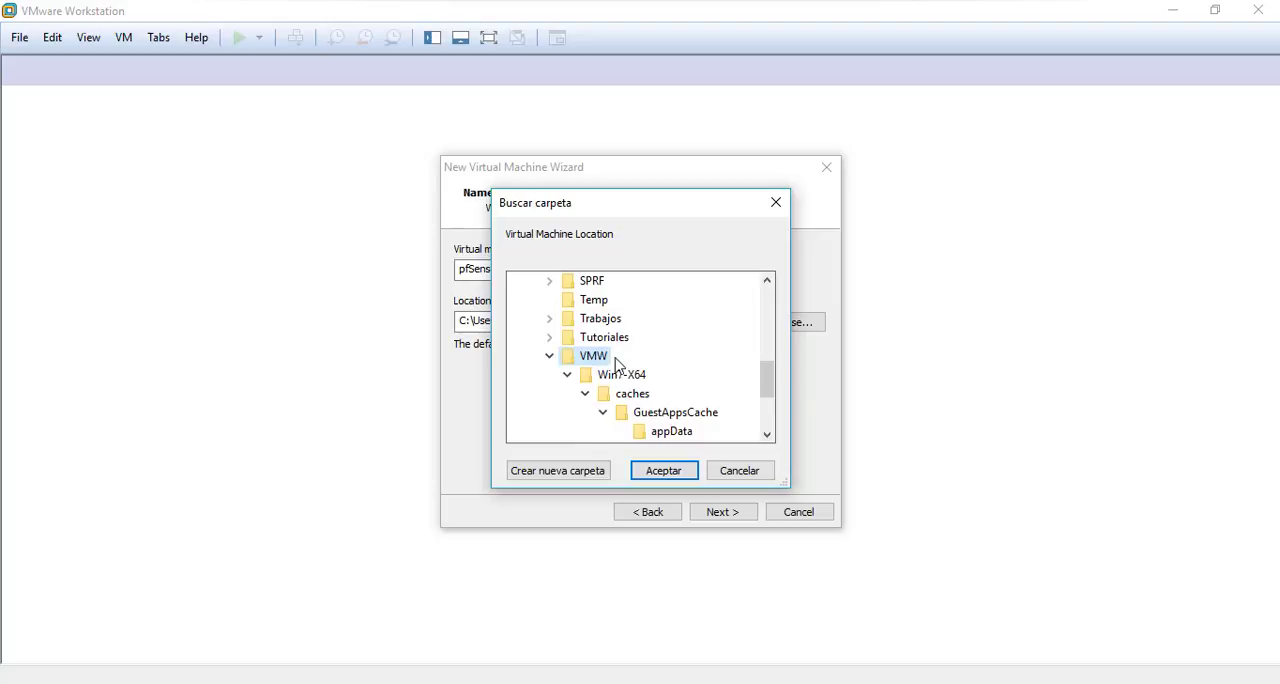
# Create a folder named pfSense inside VMW, use it as the virtual machine's location, and continue to the processor configuration
pyautogui.click(577, 472)
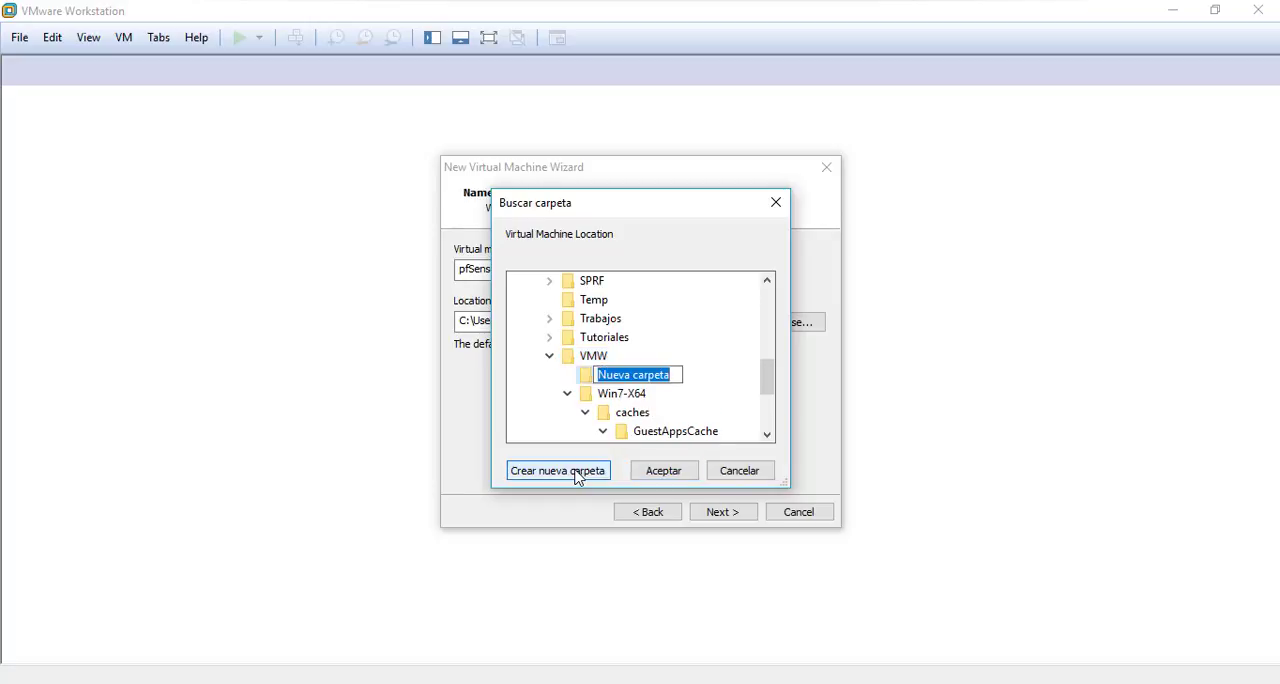
pyautogui.write('pf')
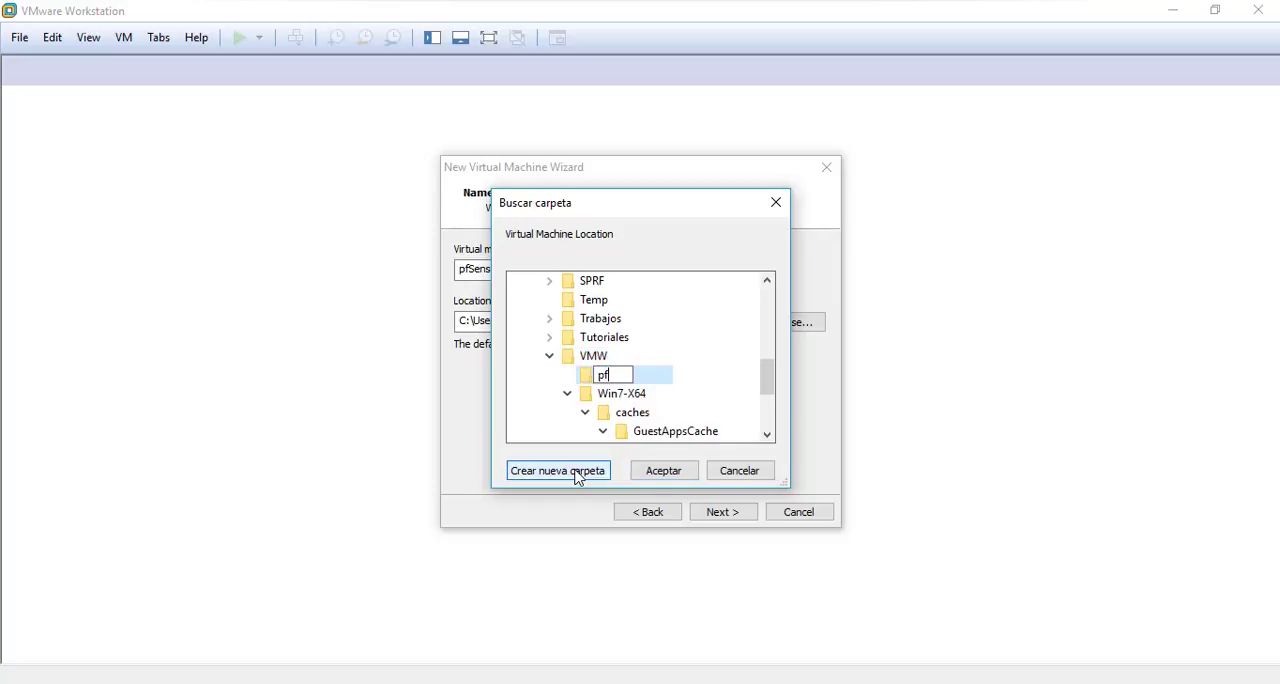
pyautogui.write('Sense')
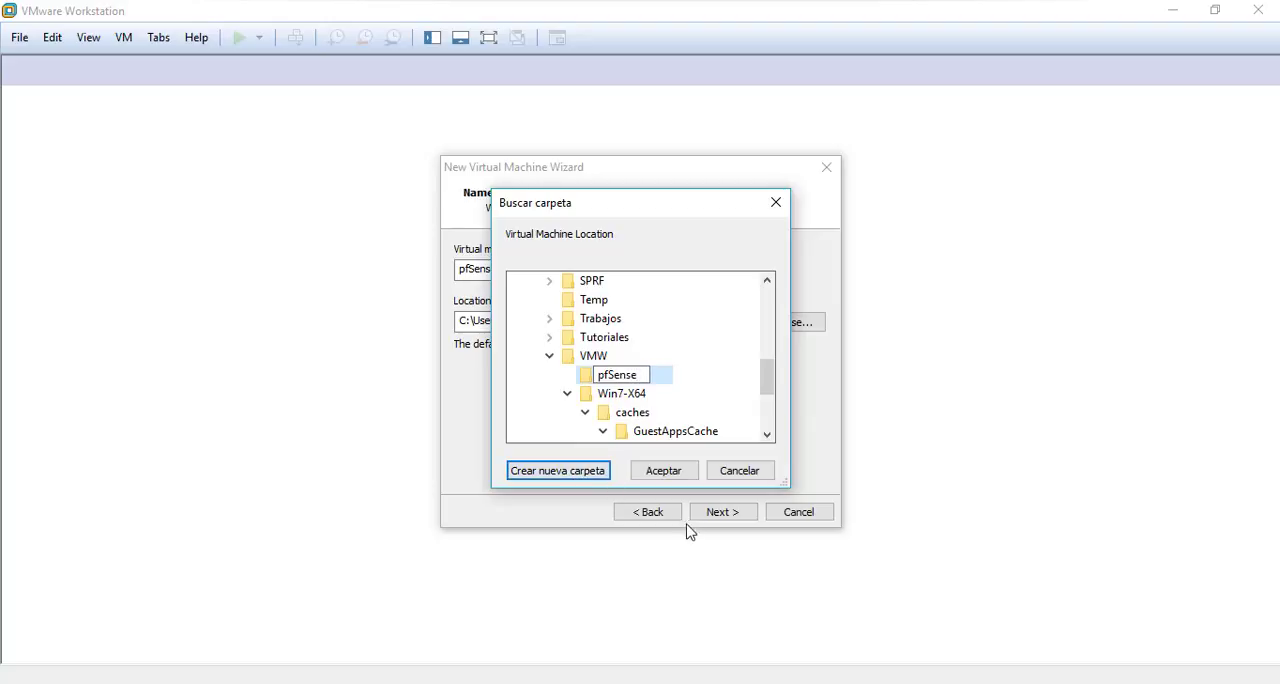
pyautogui.click(672, 471)
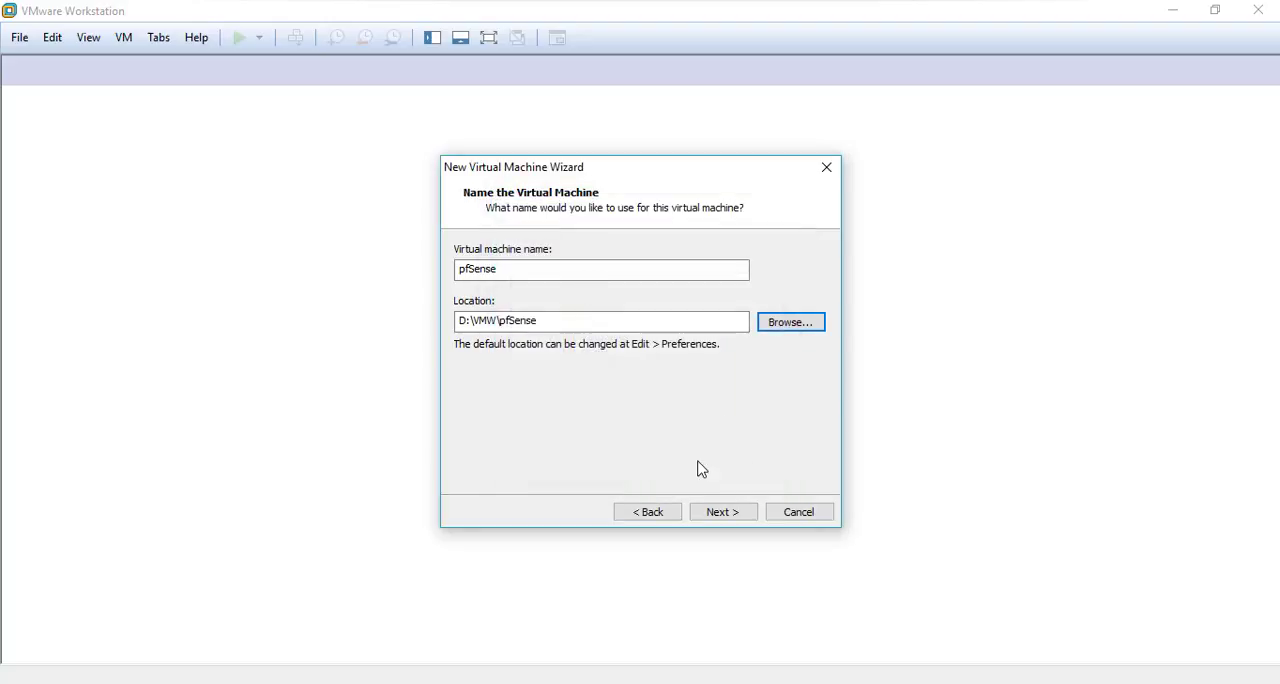
pyautogui.click(724, 514)
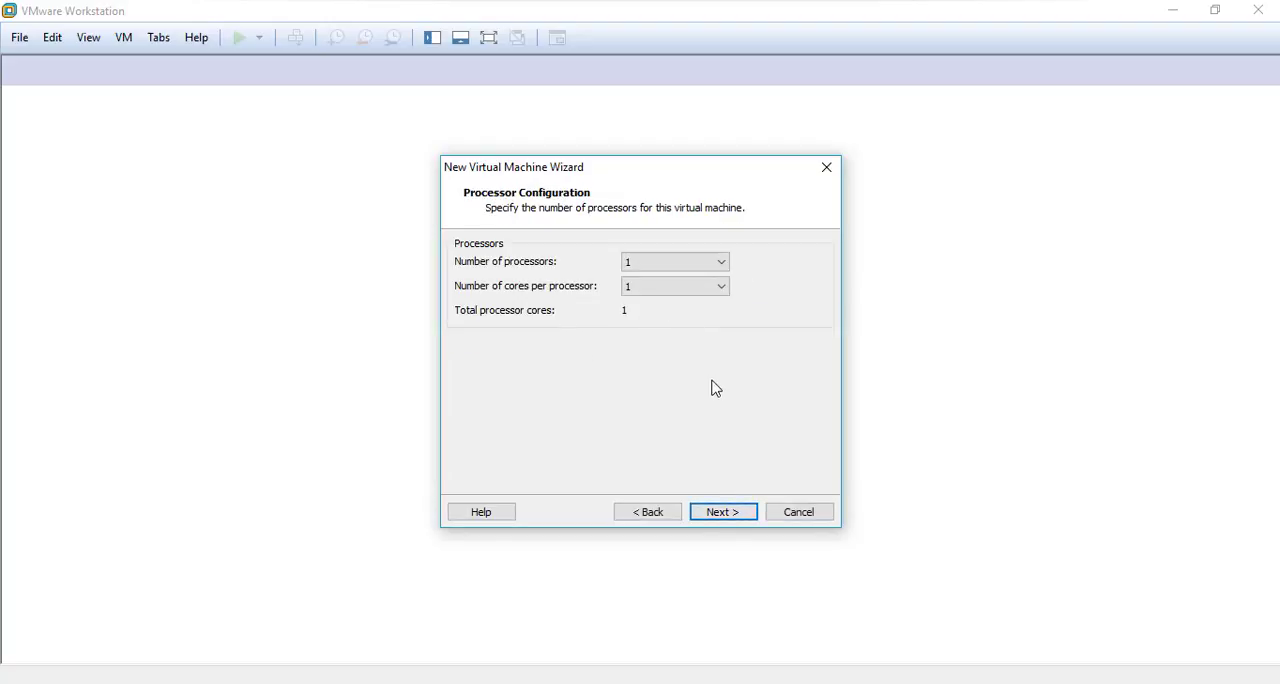
# Keep one processor with one core, 1024 MB of memory and NAT networking for the new virtual machine
pyautogui.click(724, 512)
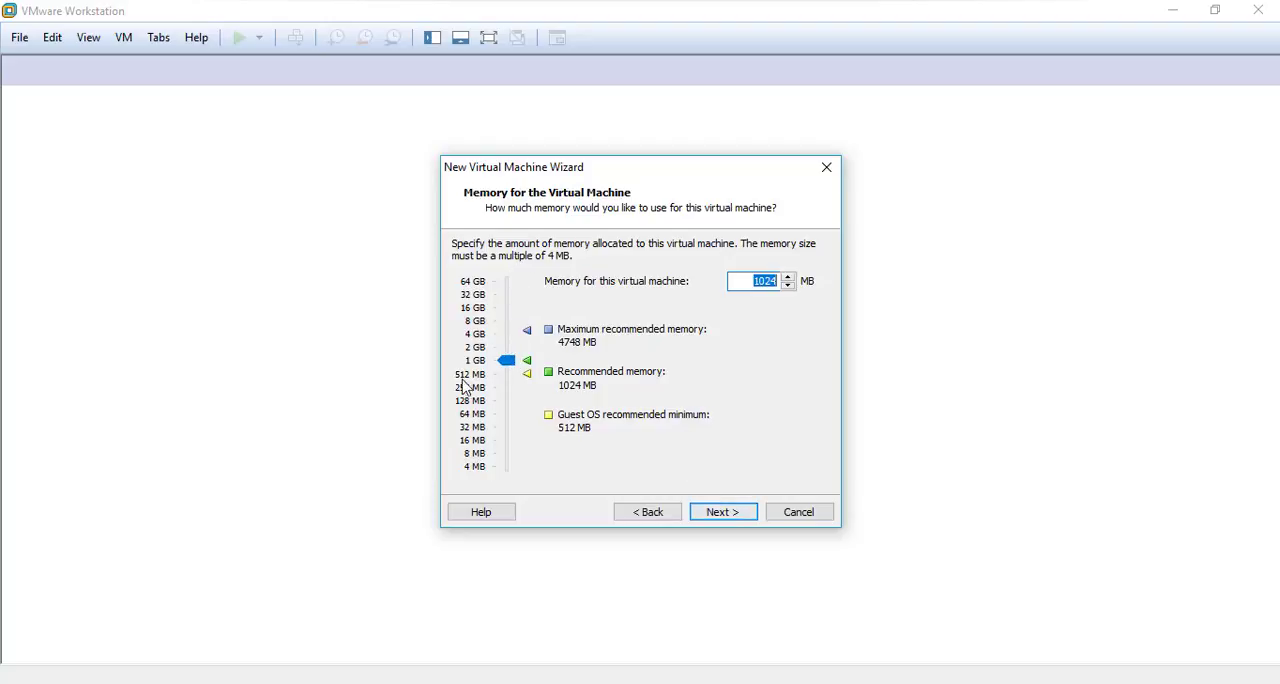
pyautogui.click(738, 516)
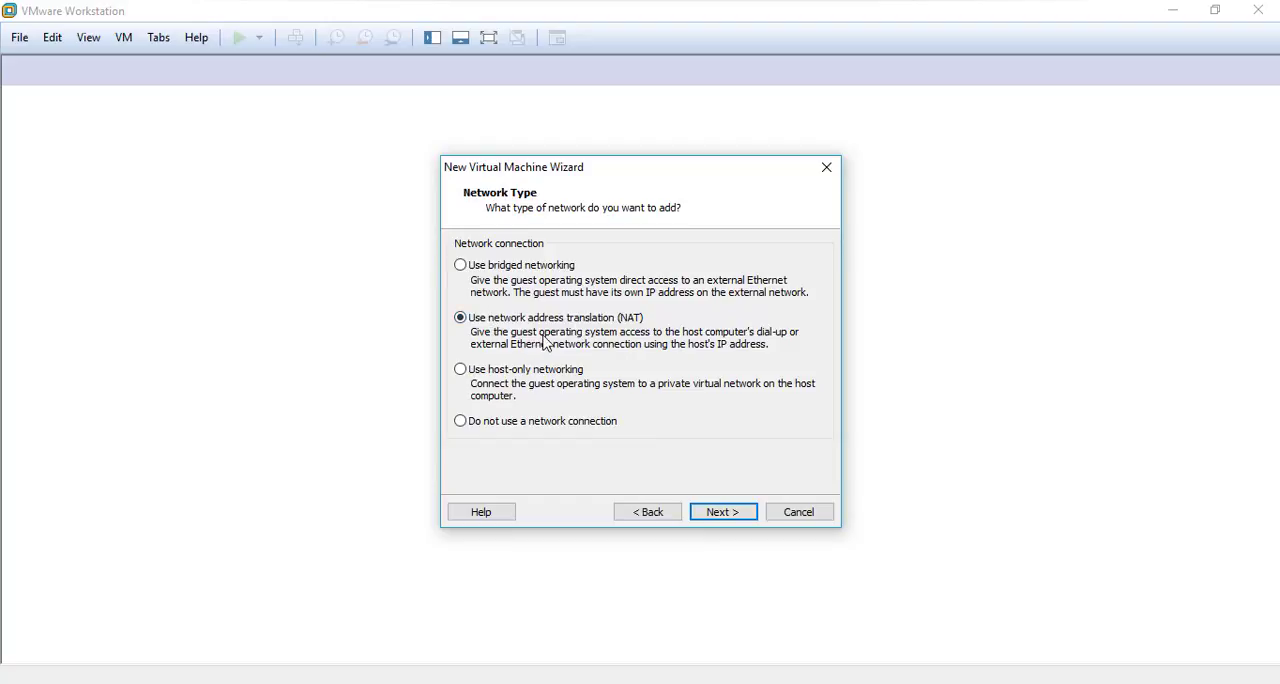
pyautogui.click(729, 514)
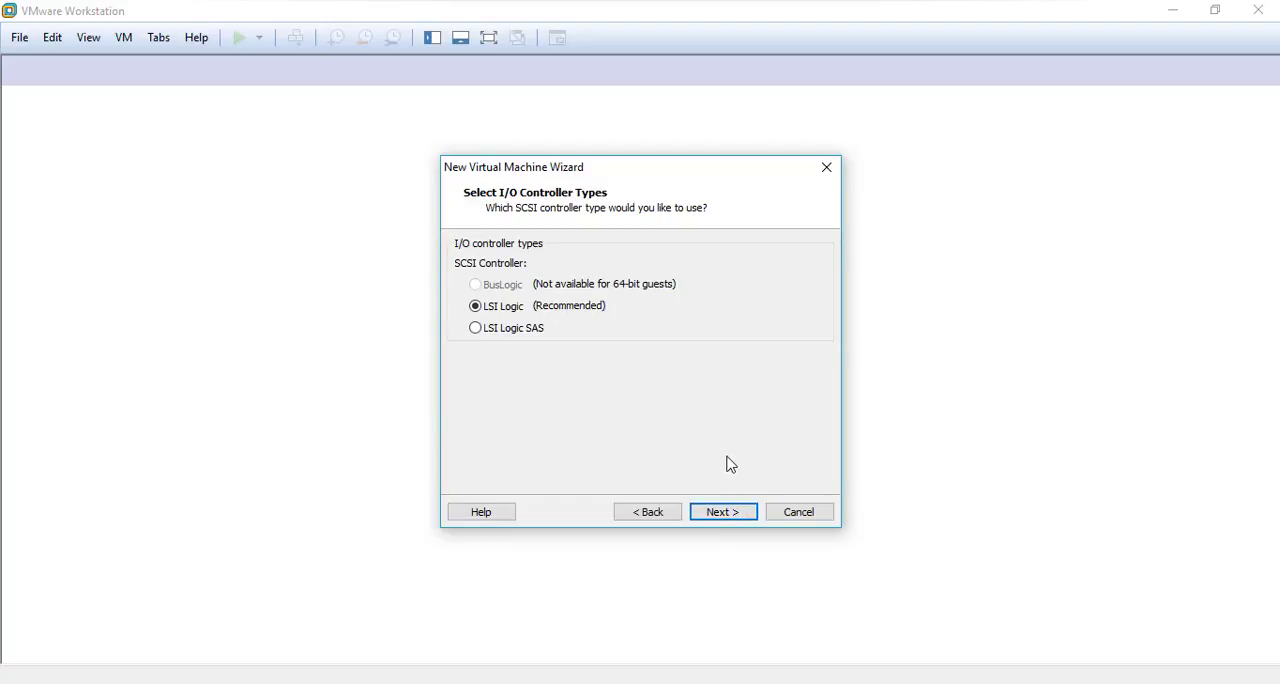
# Create the virtual machine with the LSI Logic controller and a new 20 GB SCSI disk, split into multiple files and stored as pfSense.vmdk
pyautogui.click(737, 521)
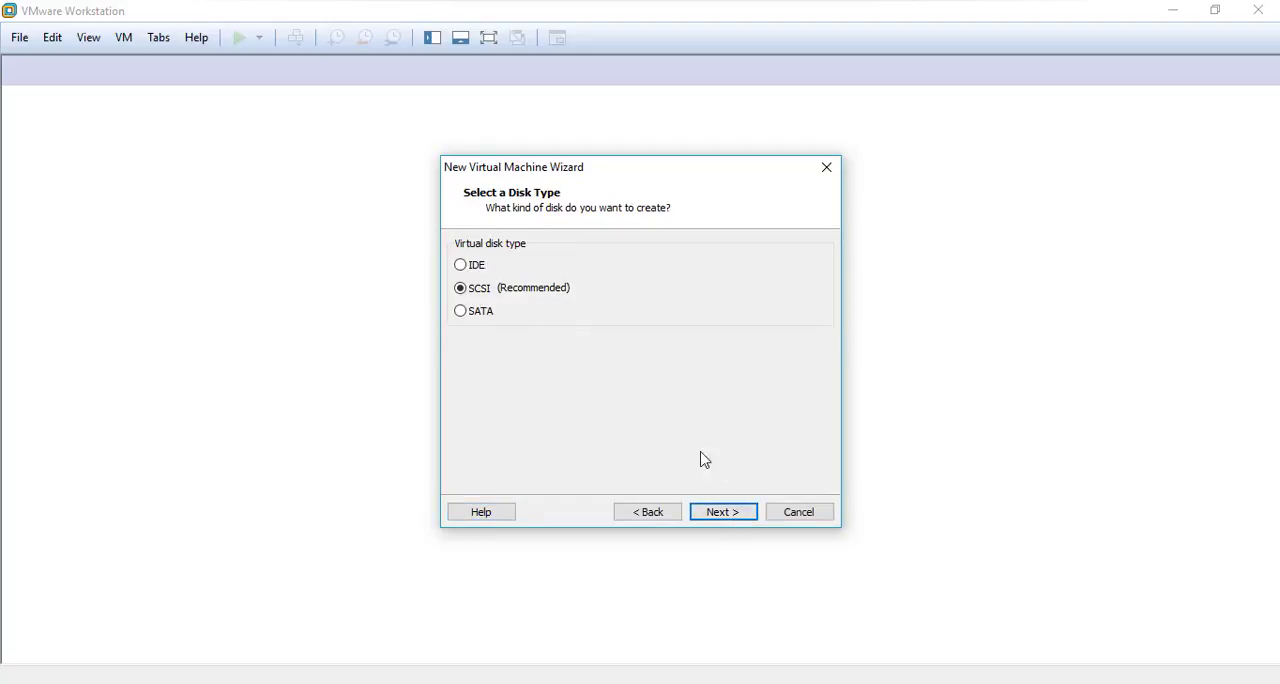
pyautogui.click(741, 520)
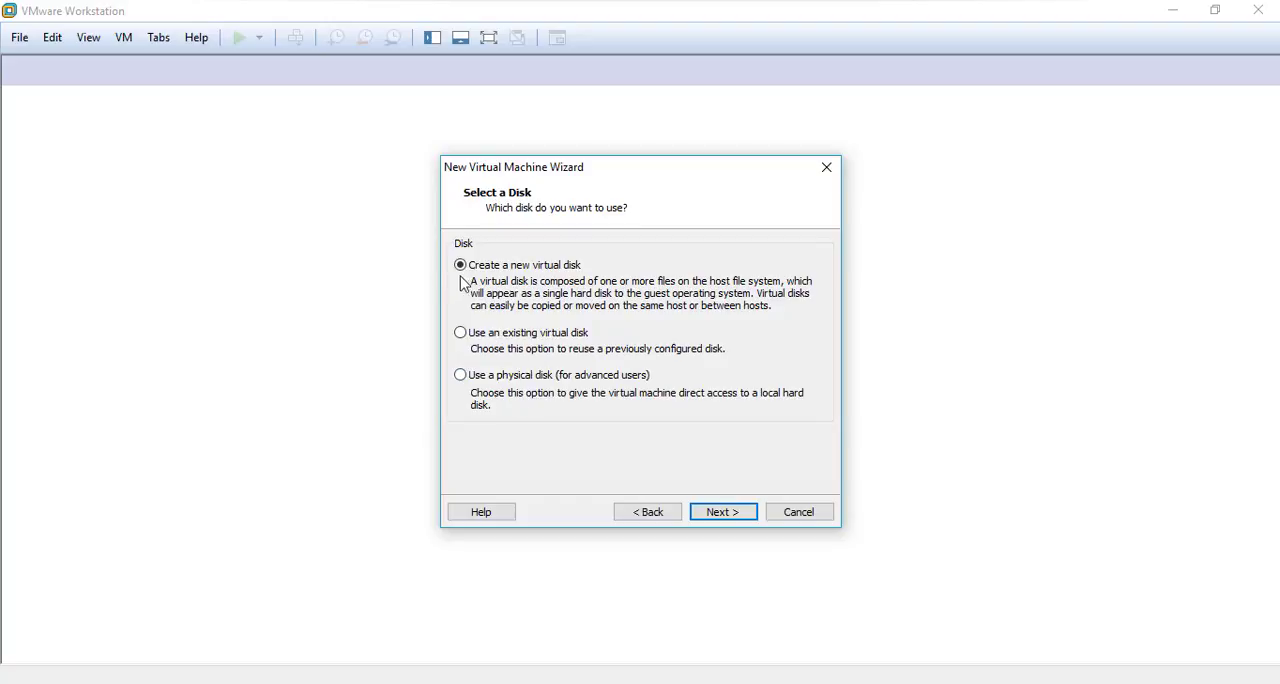
pyautogui.click(724, 512)
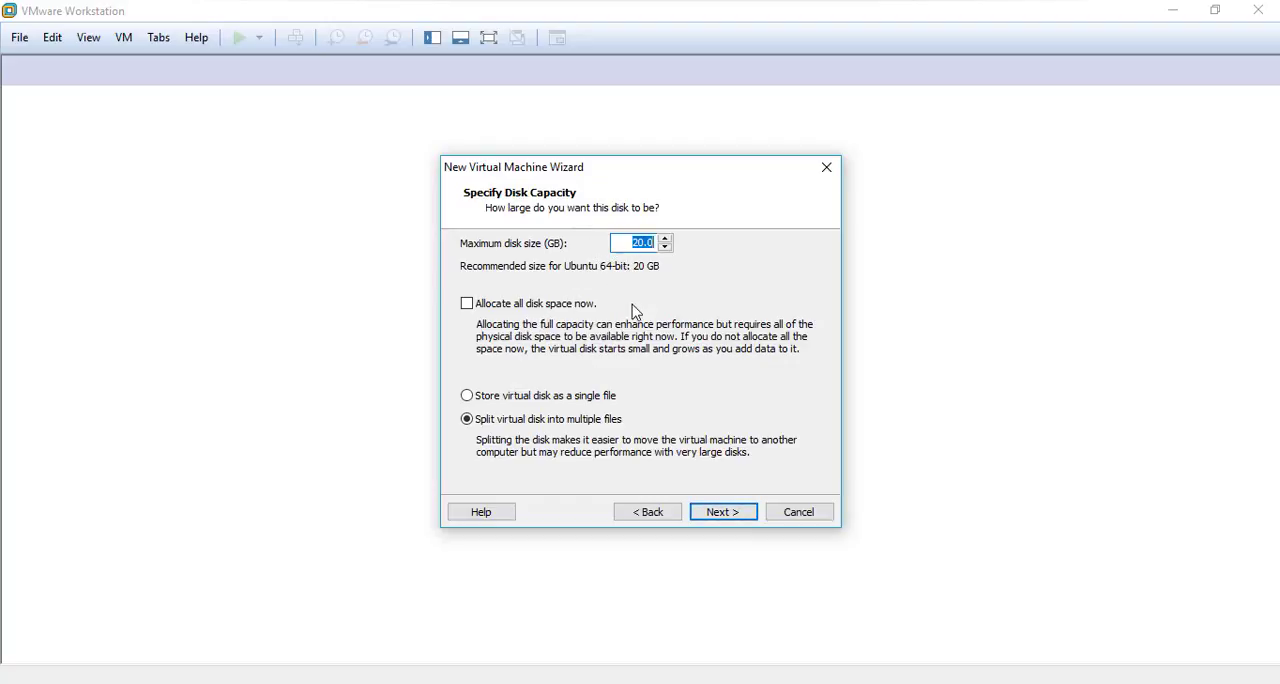
pyautogui.click(728, 514)
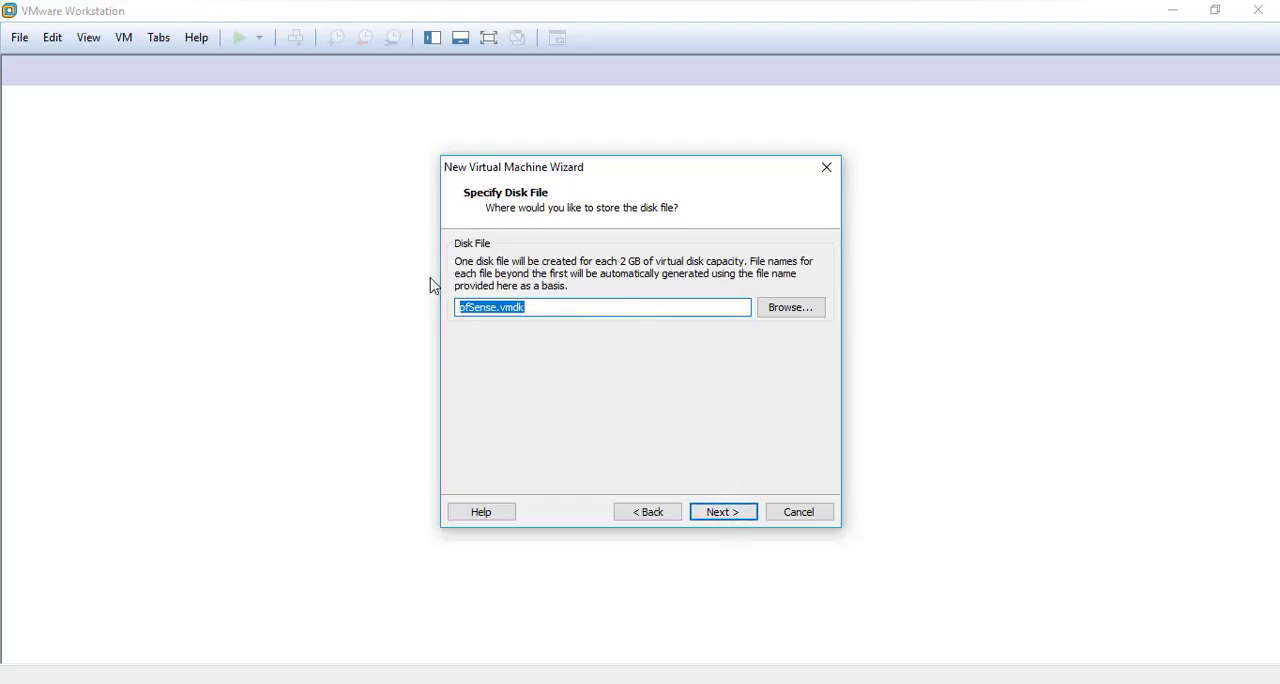
pyautogui.click(724, 512)
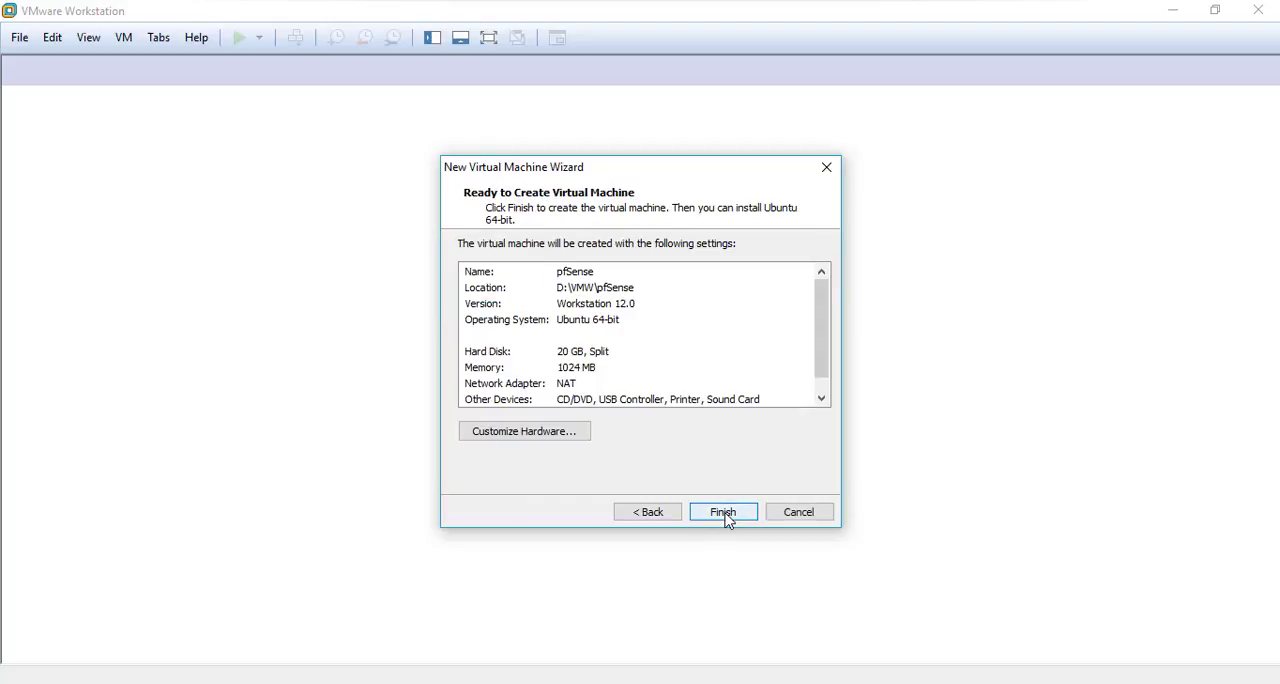
pyautogui.moveTo(823, 306); pyautogui.dragTo(822, 351)
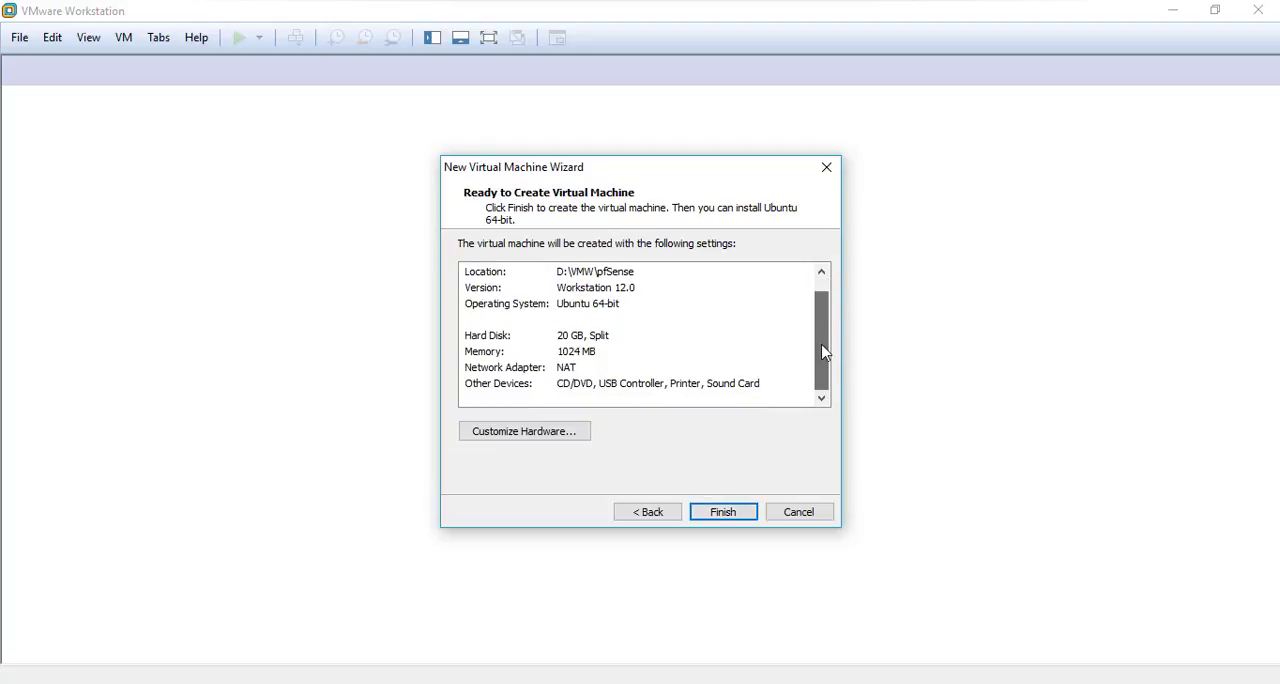
pyautogui.click(723, 512)
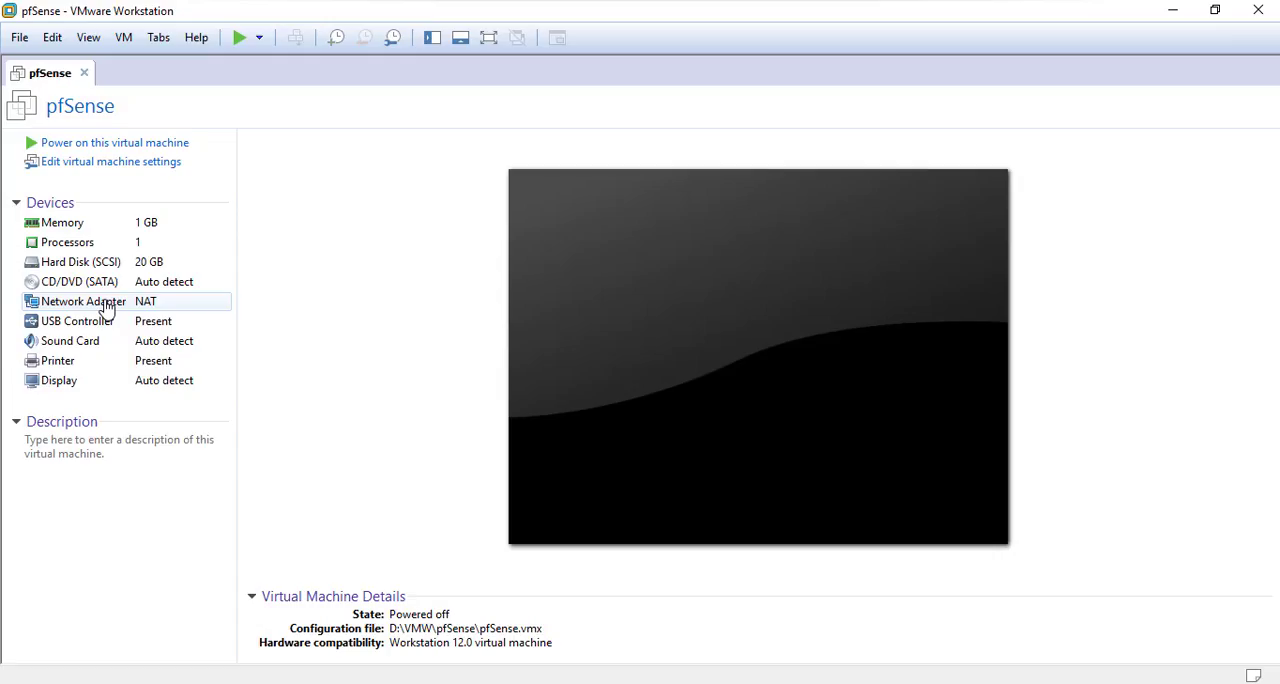
# Add a second network adapter to the pfSense virtual machine on the custom network VMnet1 (Host-only) and save the settings
pyautogui.rightClick(57, 80)
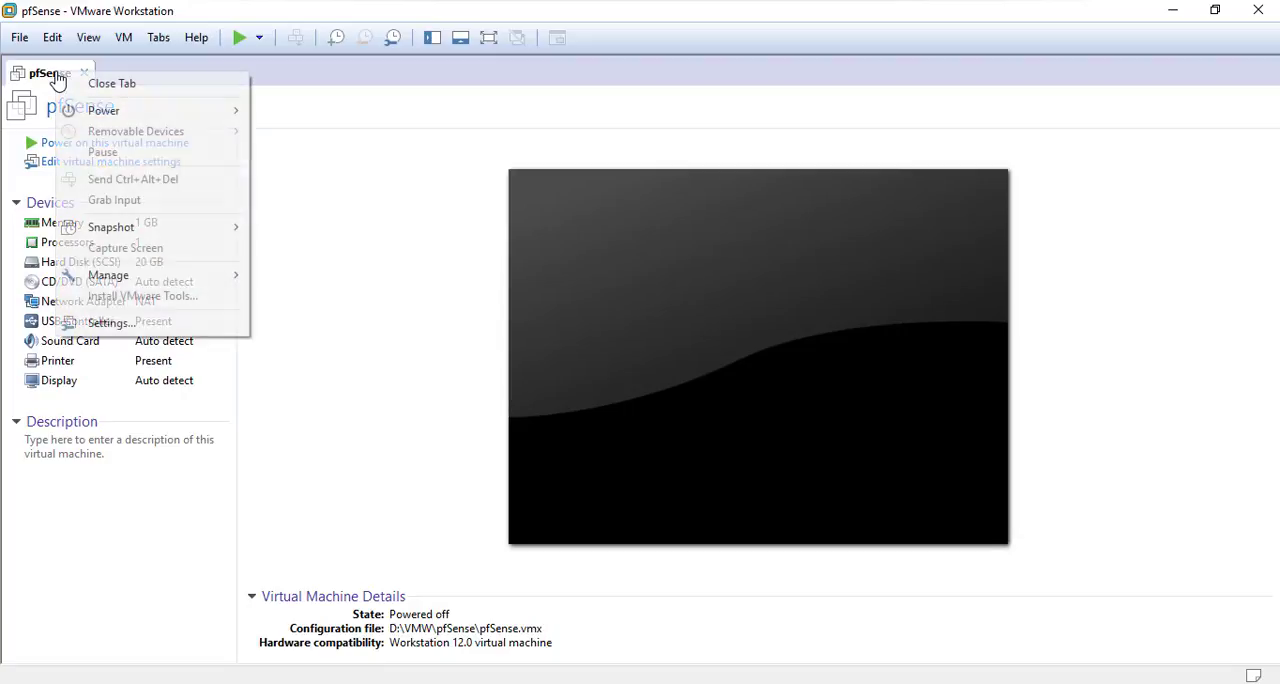
pyautogui.click(110, 323)
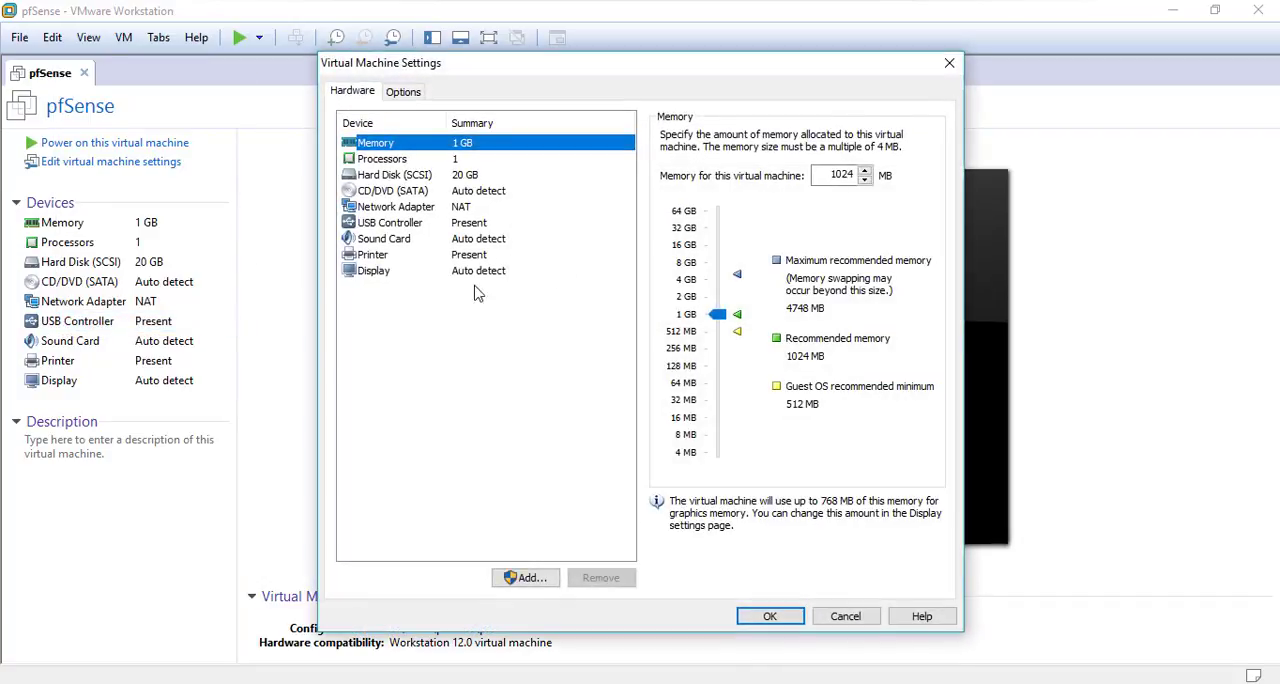
pyautogui.click(533, 582)
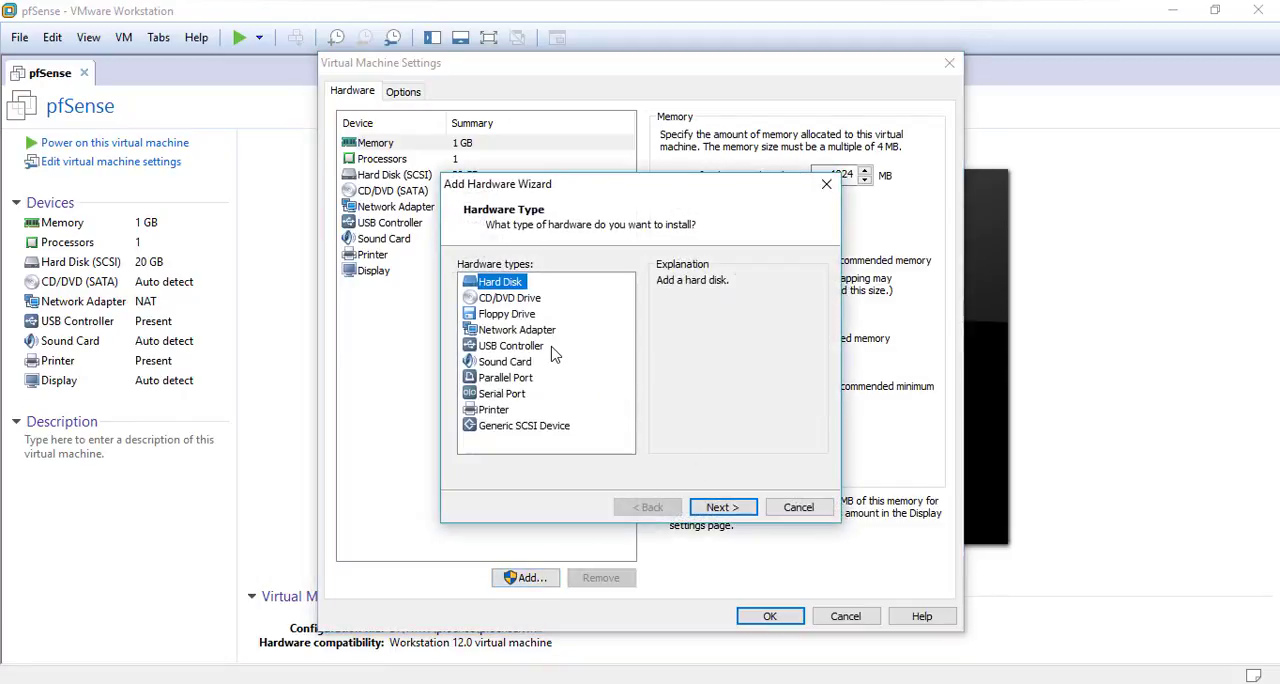
pyautogui.click(547, 334)
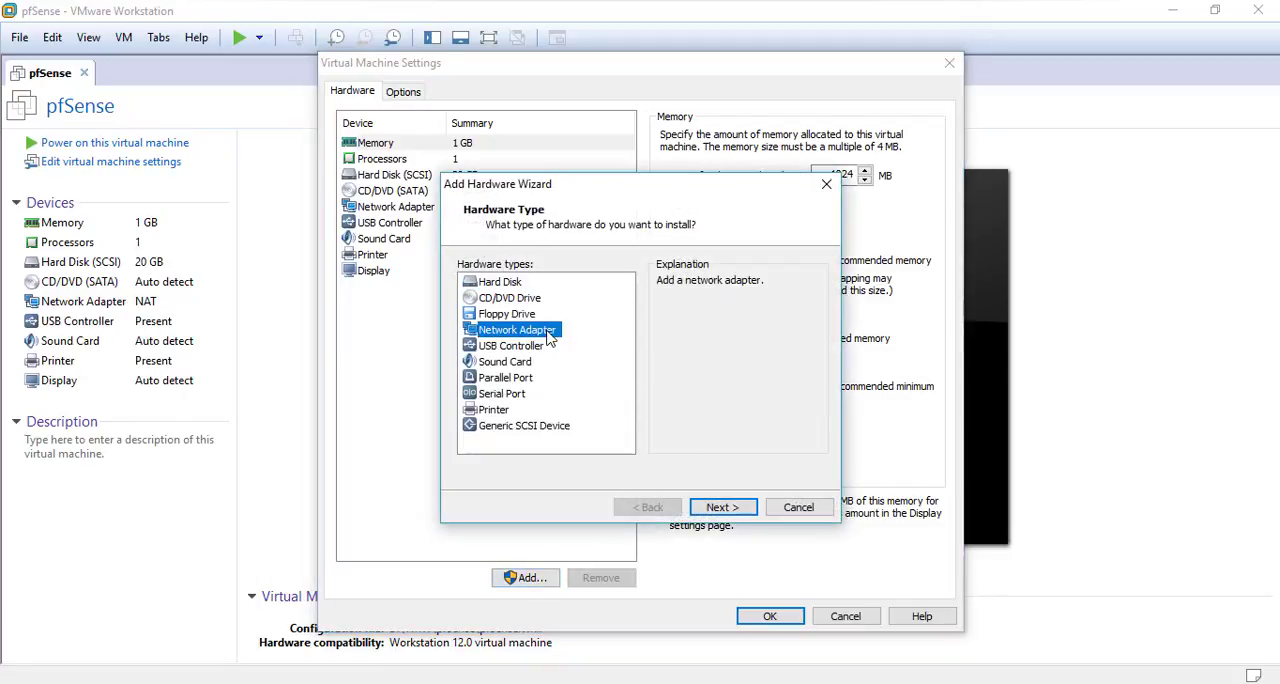
pyautogui.click(730, 509)
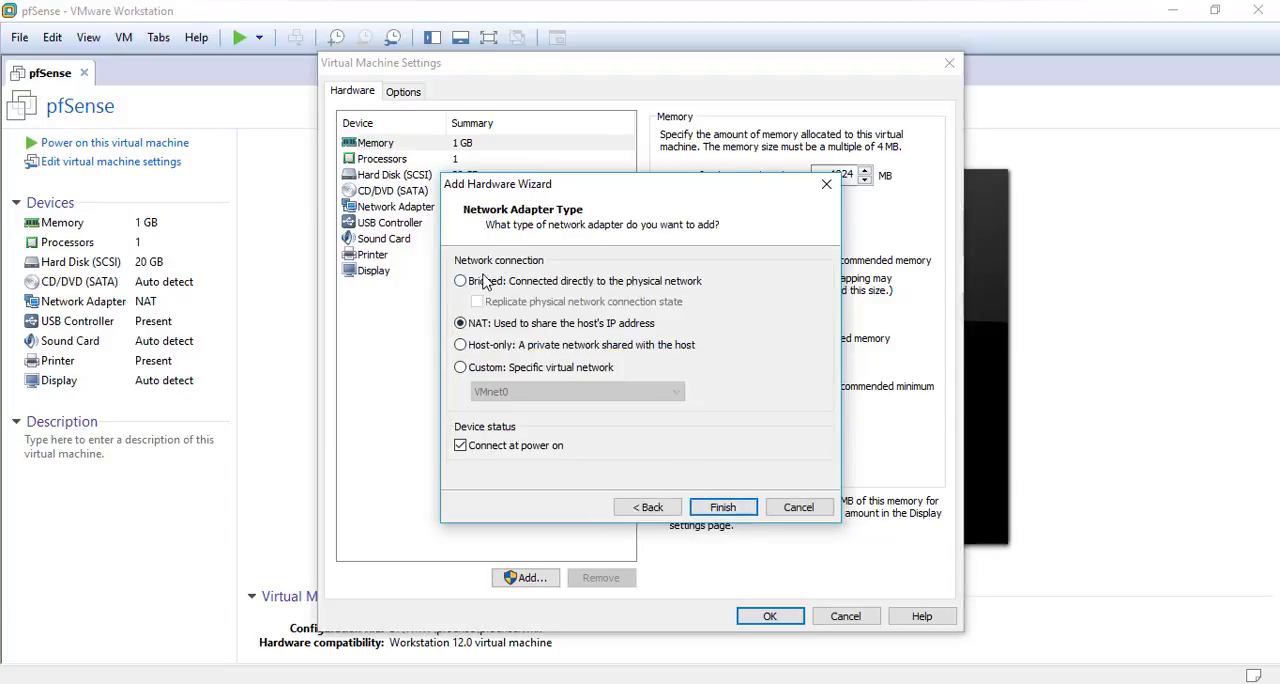
pyautogui.click(476, 370)
pyautogui.click(549, 392)
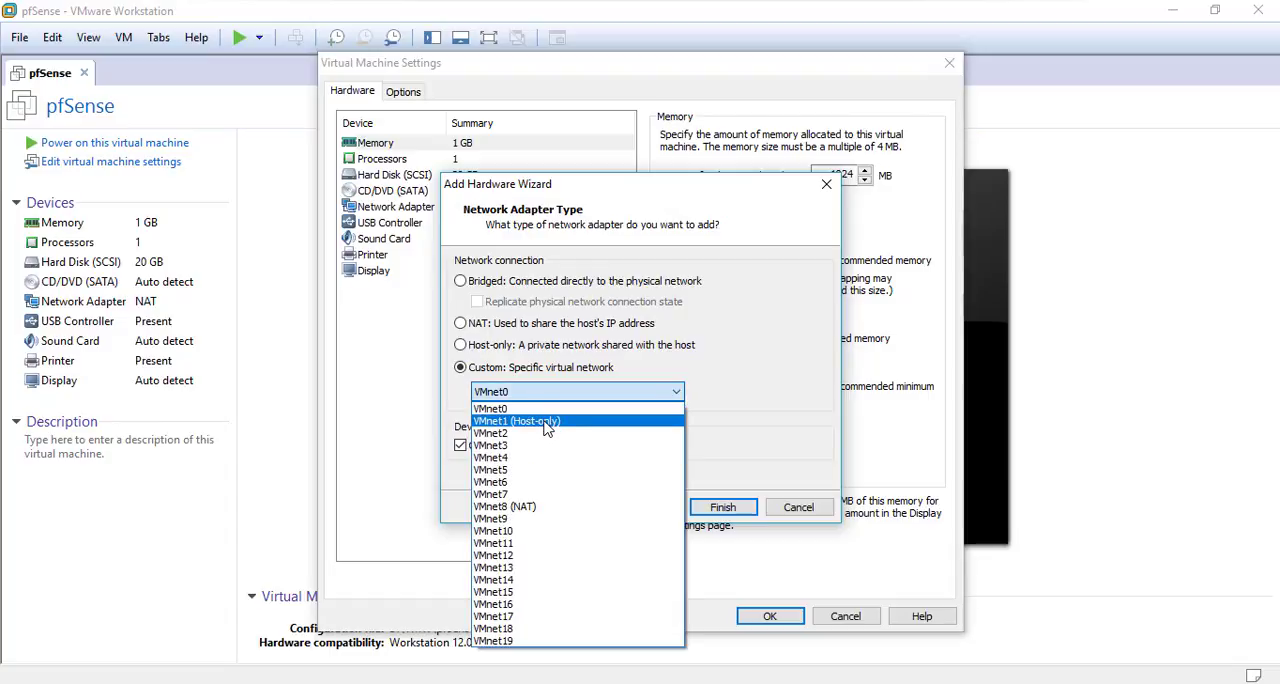
pyautogui.click(547, 422)
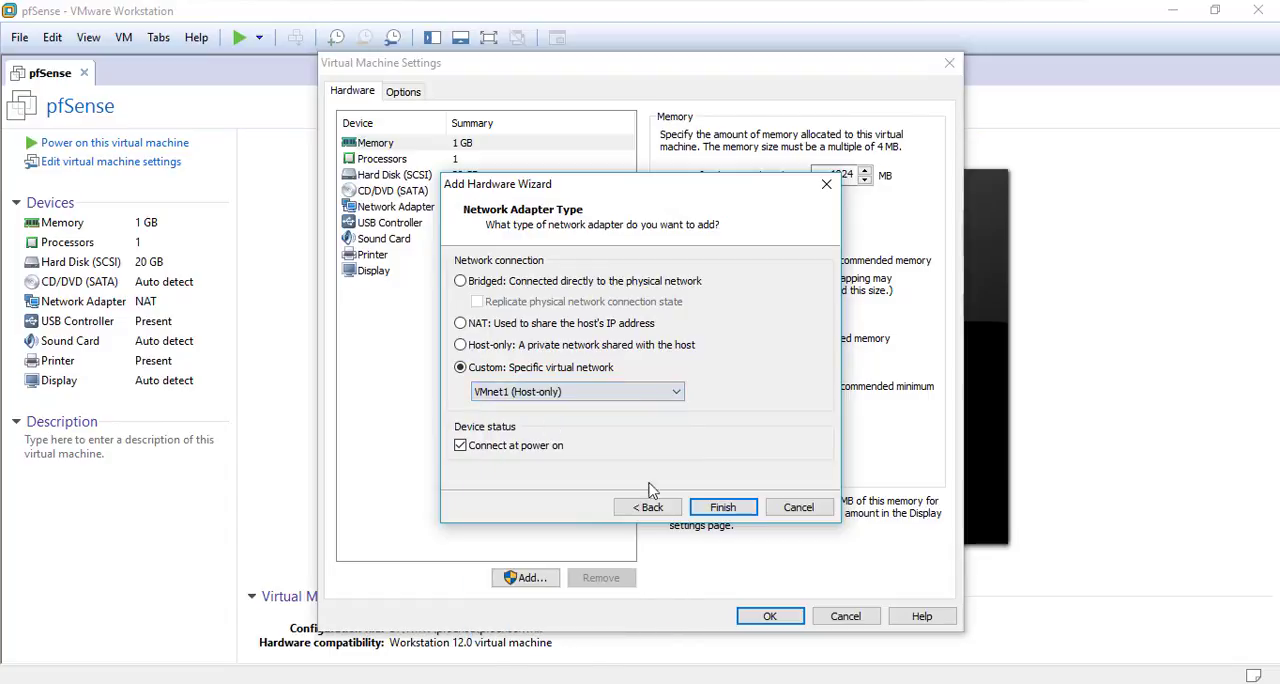
pyautogui.click(740, 512)
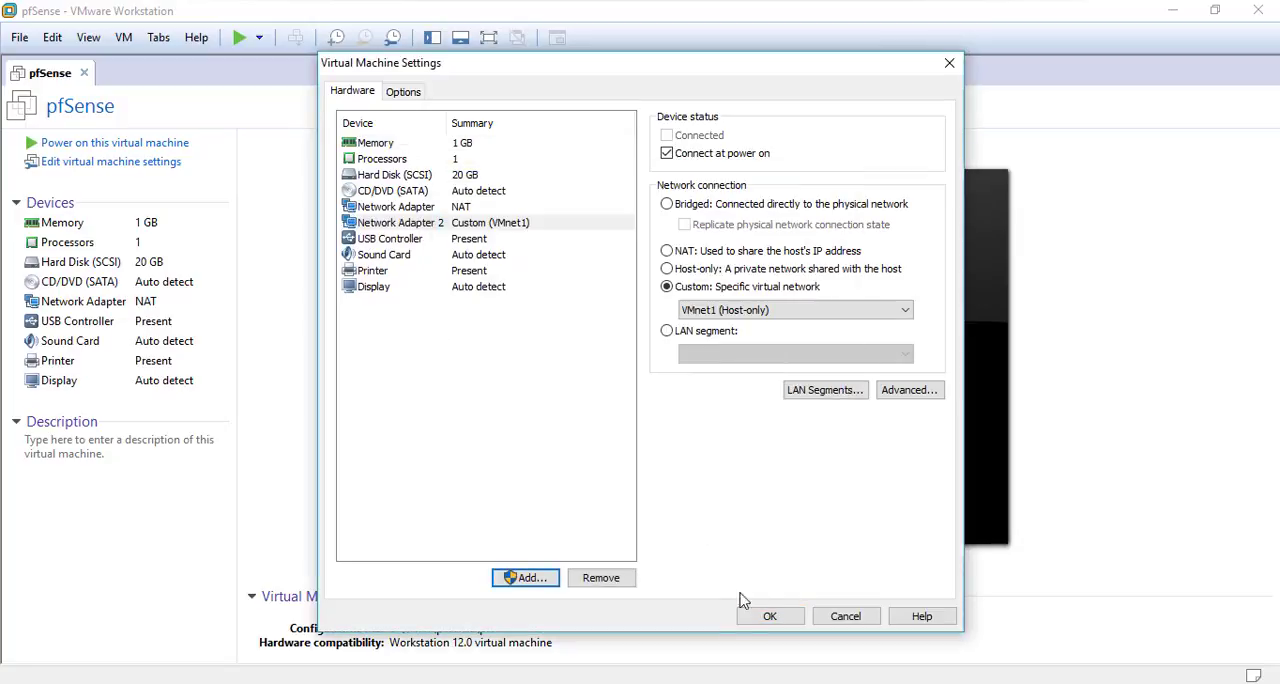
pyautogui.click(771, 616)
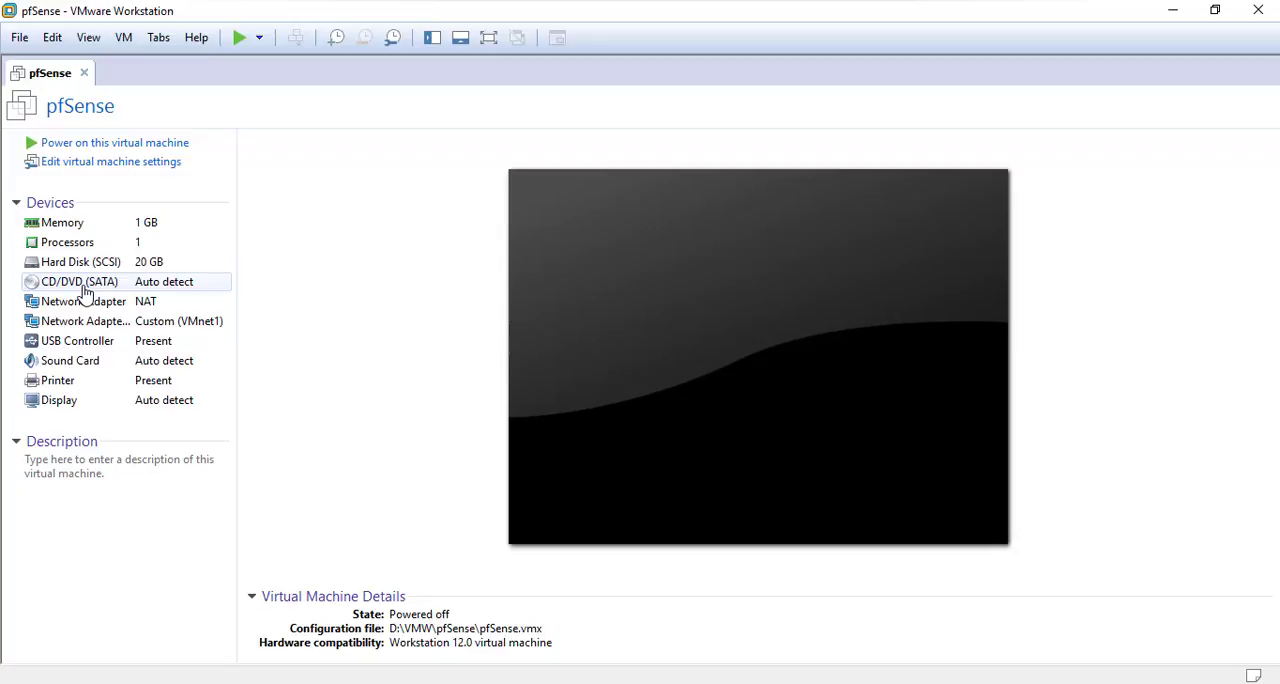
# Set the CD/DVD drive to use the pfSense-CE-2.3.2-RELEASE-amd64.iso image from its folder on the desktop and save the settings
pyautogui.click(117, 289)
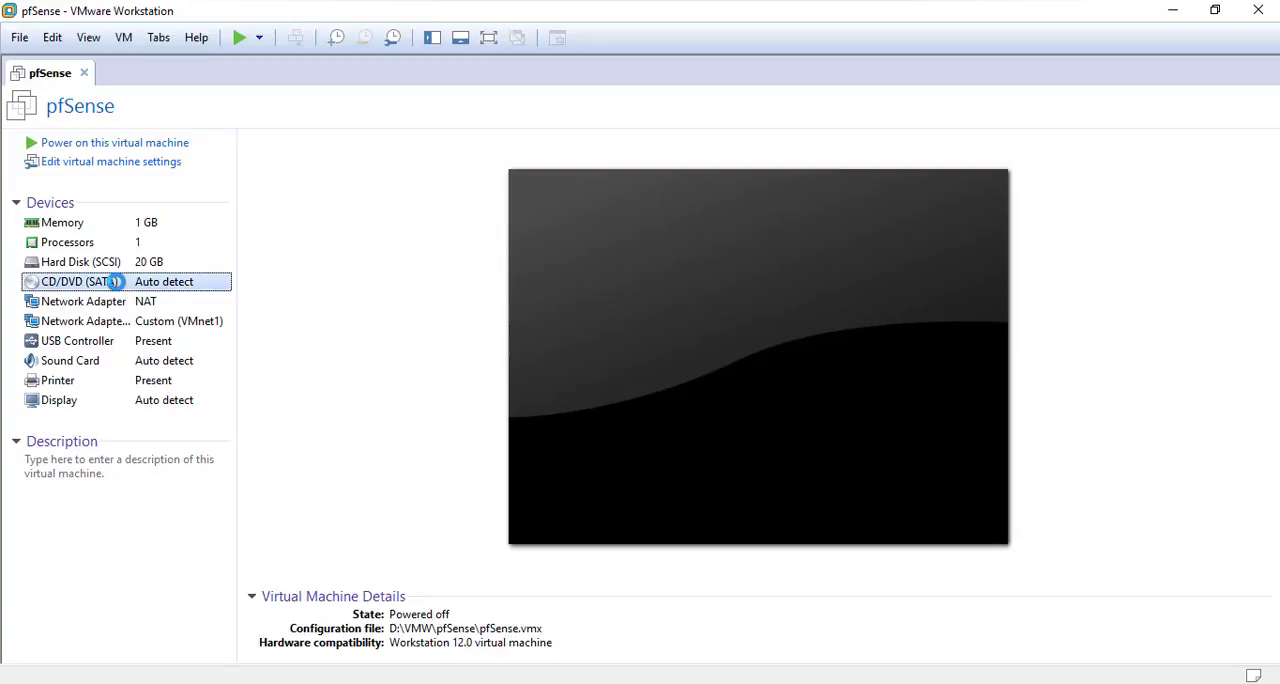
pyautogui.doubleClick(117, 289)
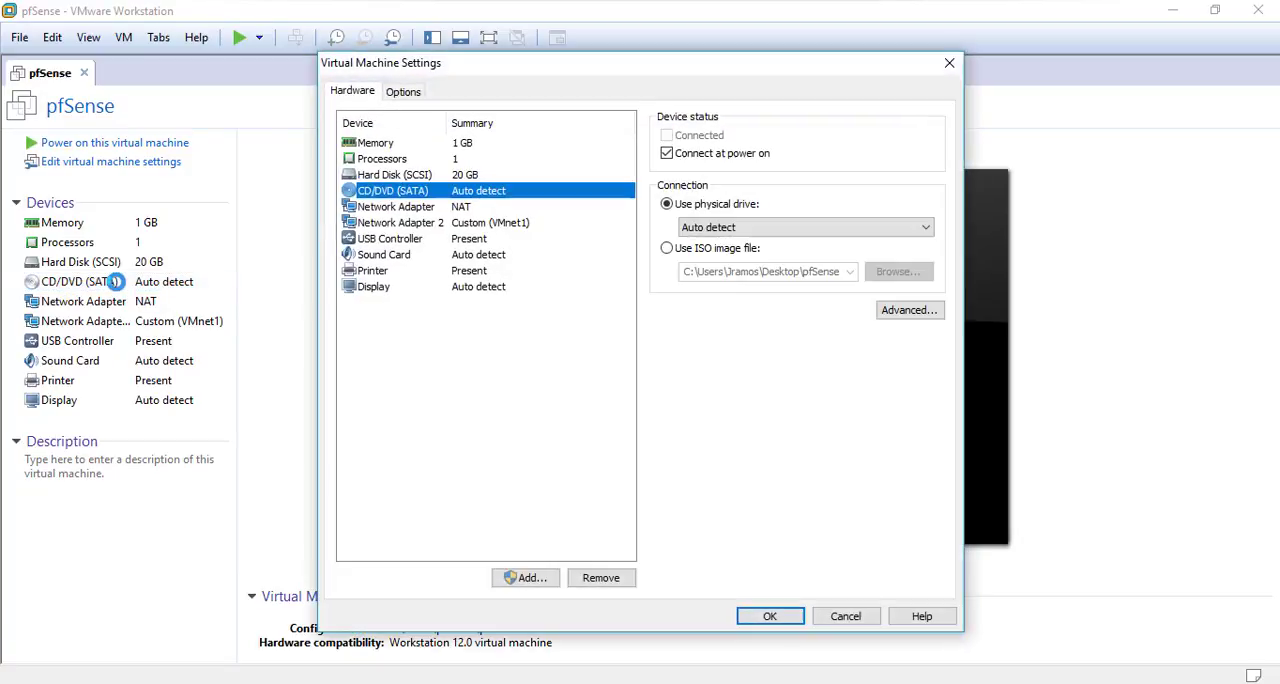
pyautogui.click(698, 256)
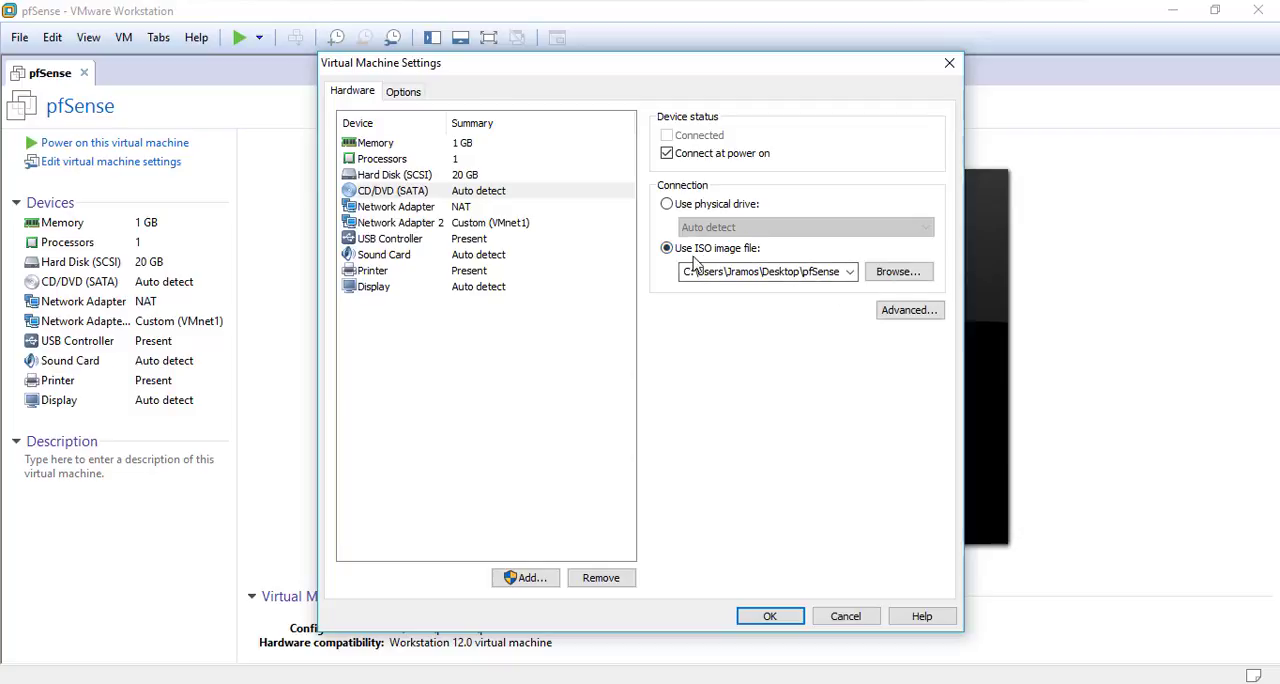
pyautogui.click(896, 274)
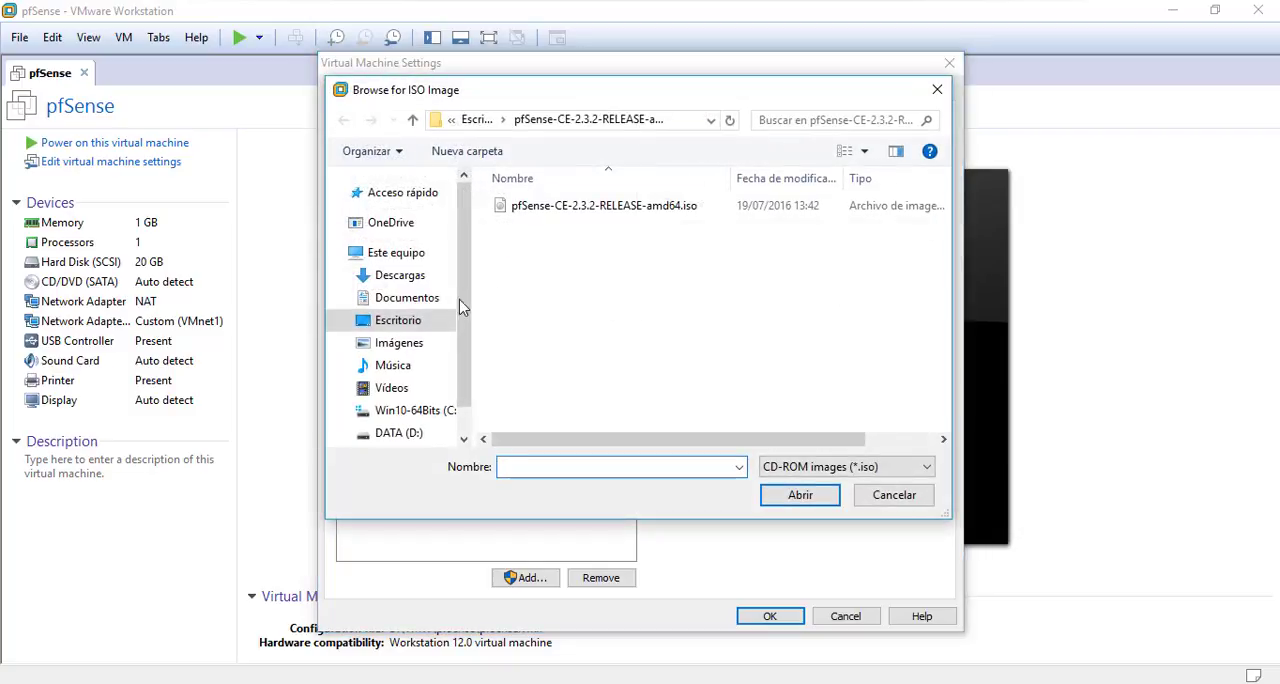
pyautogui.click(395, 320)
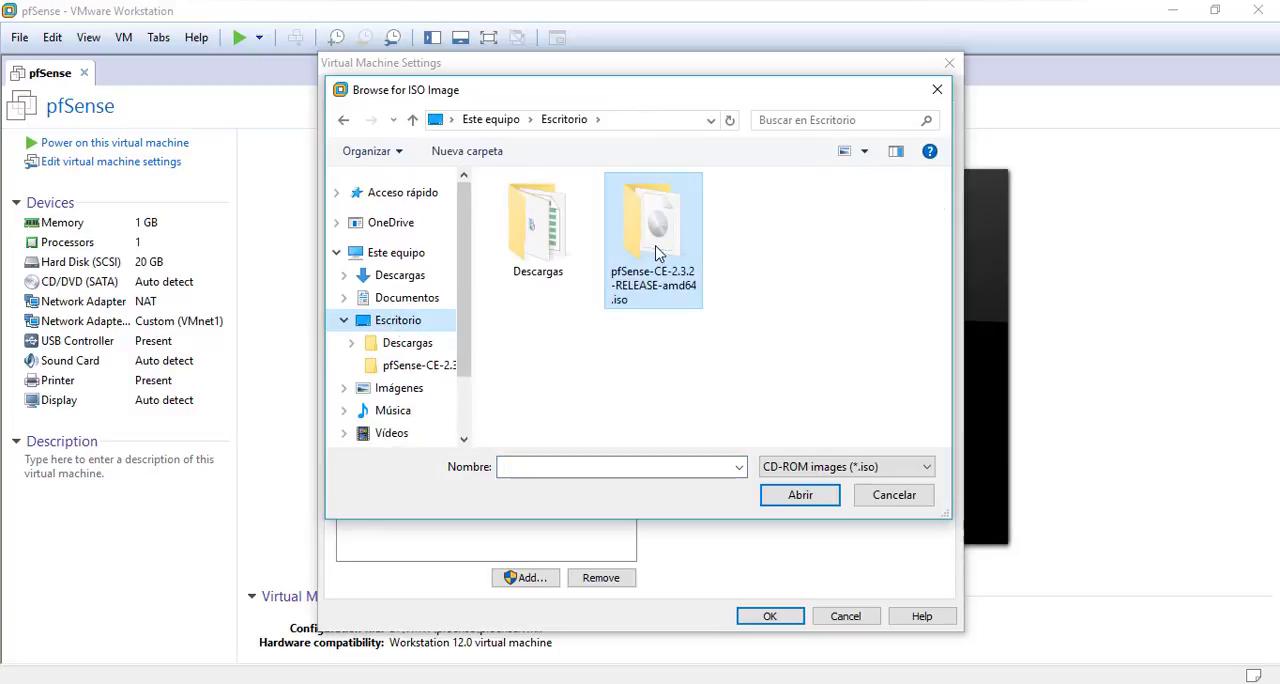
pyautogui.doubleClick(656, 240)
pyautogui.doubleClick(586, 211)
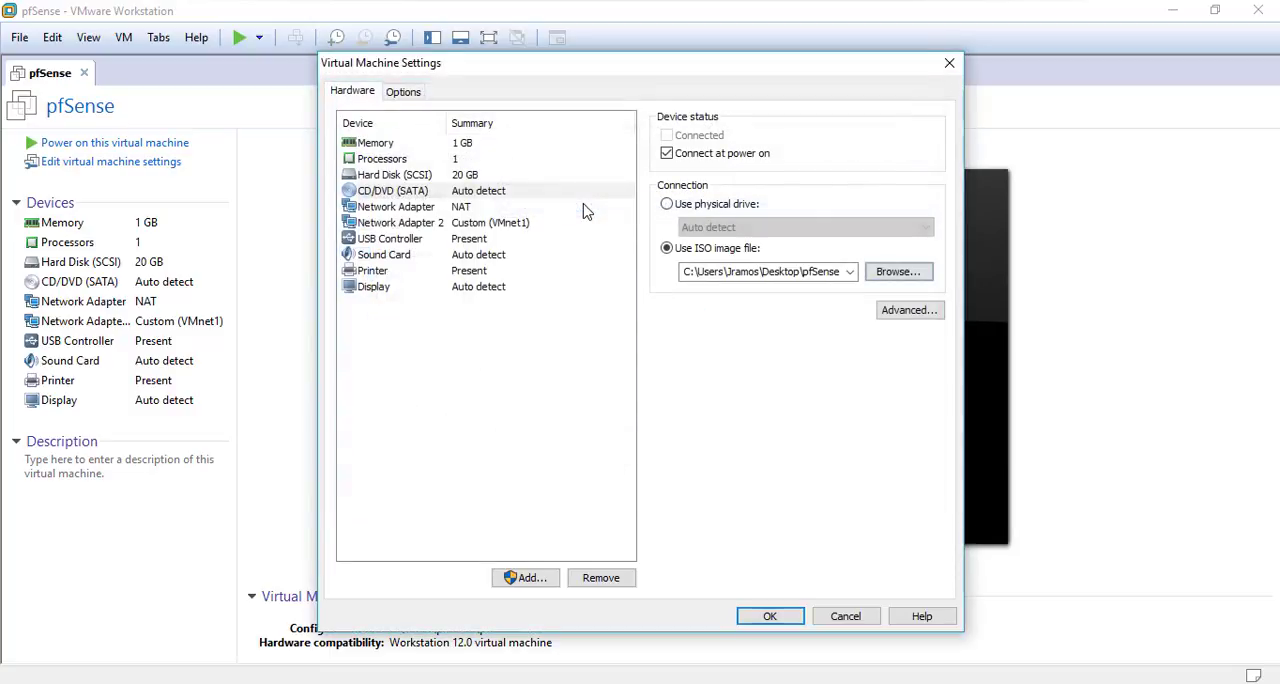
pyautogui.click(770, 615)
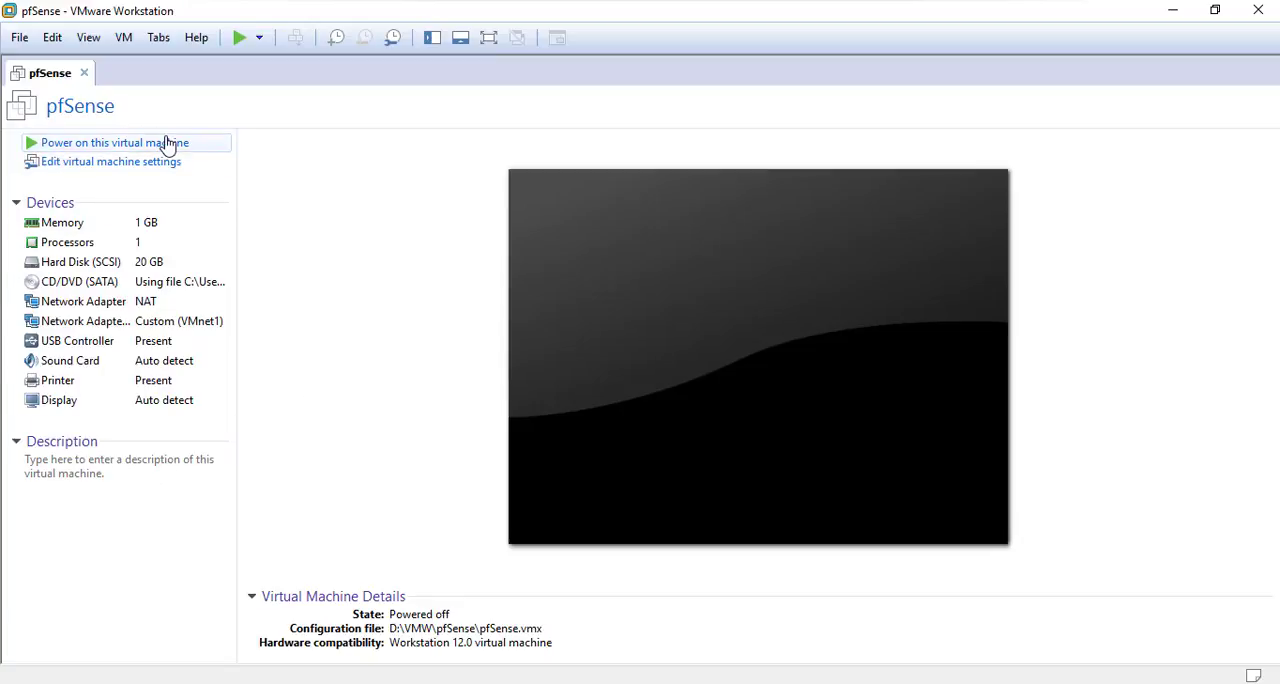
# Power on the pfSense virtual machine, dismiss the installation hint and launch the pfSense installer during boot
pyautogui.click(240, 40)
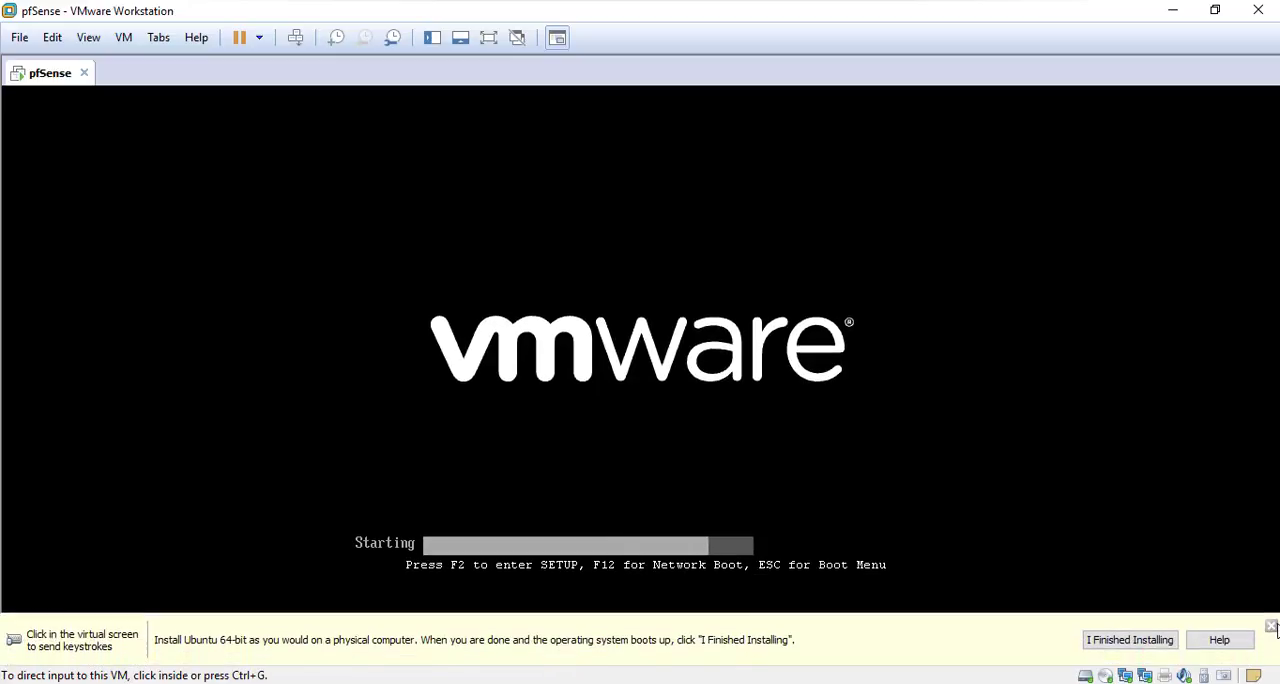
pyautogui.click(1271, 627)
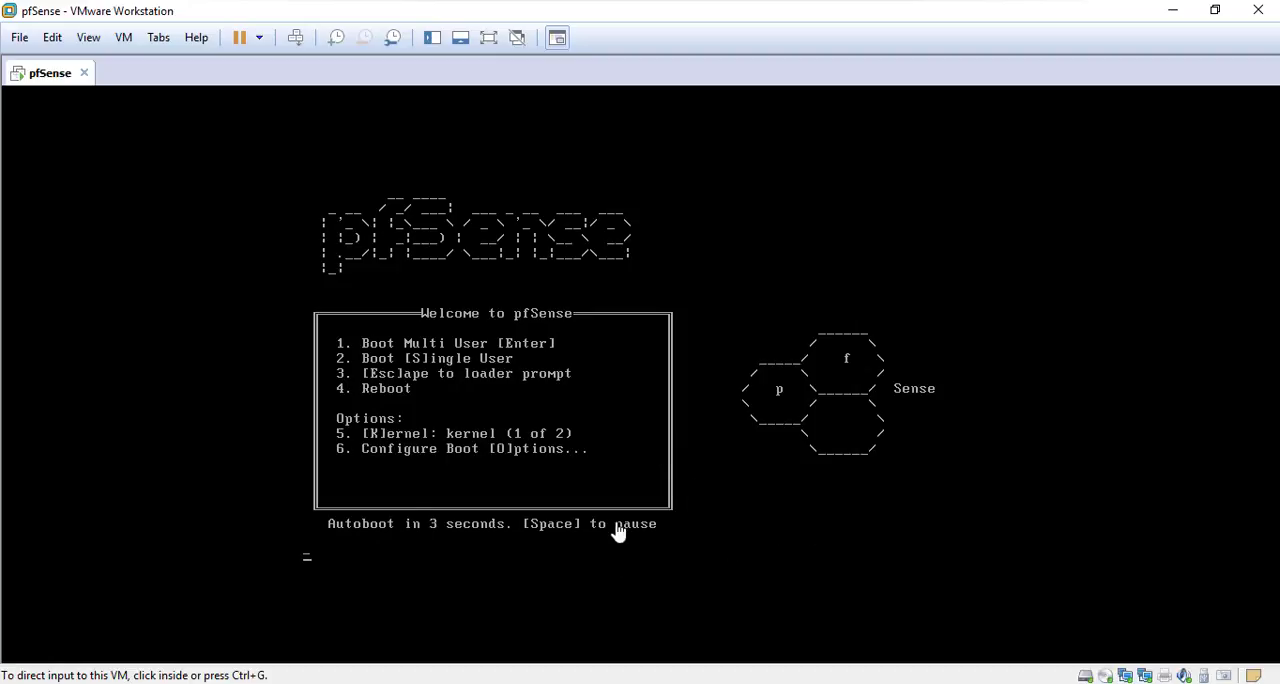
pyautogui.click(723, 523)
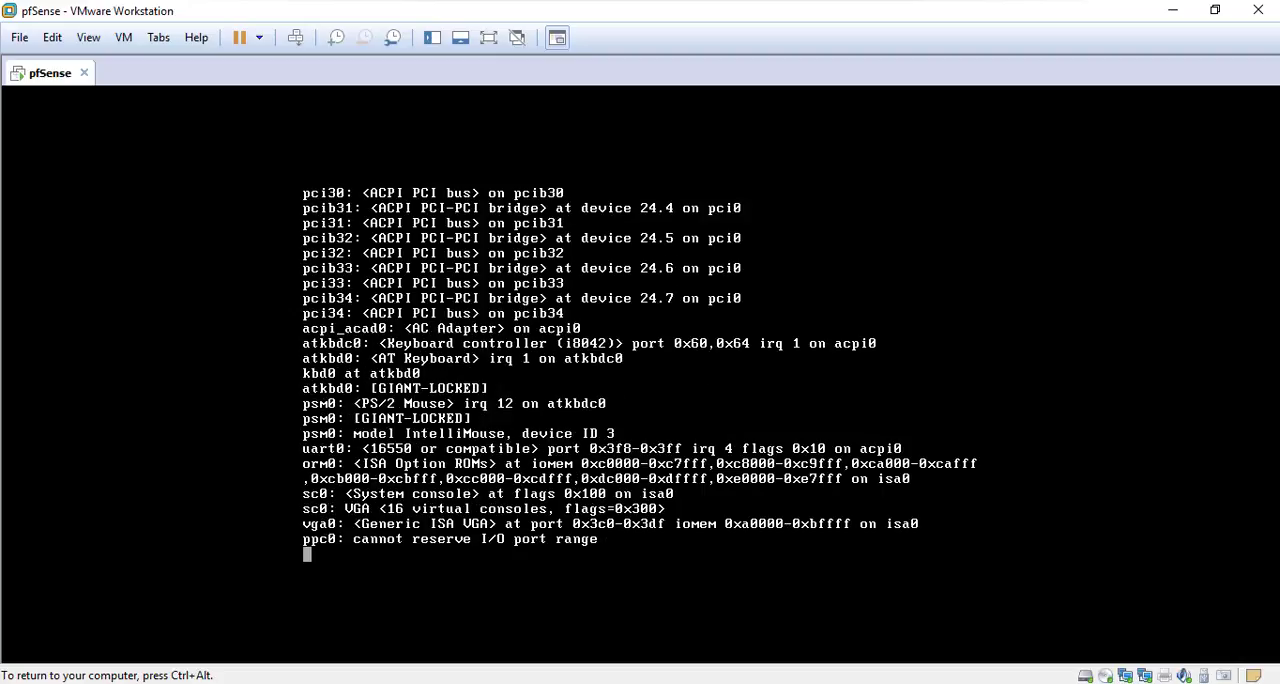
pyautogui.click(830, 577)
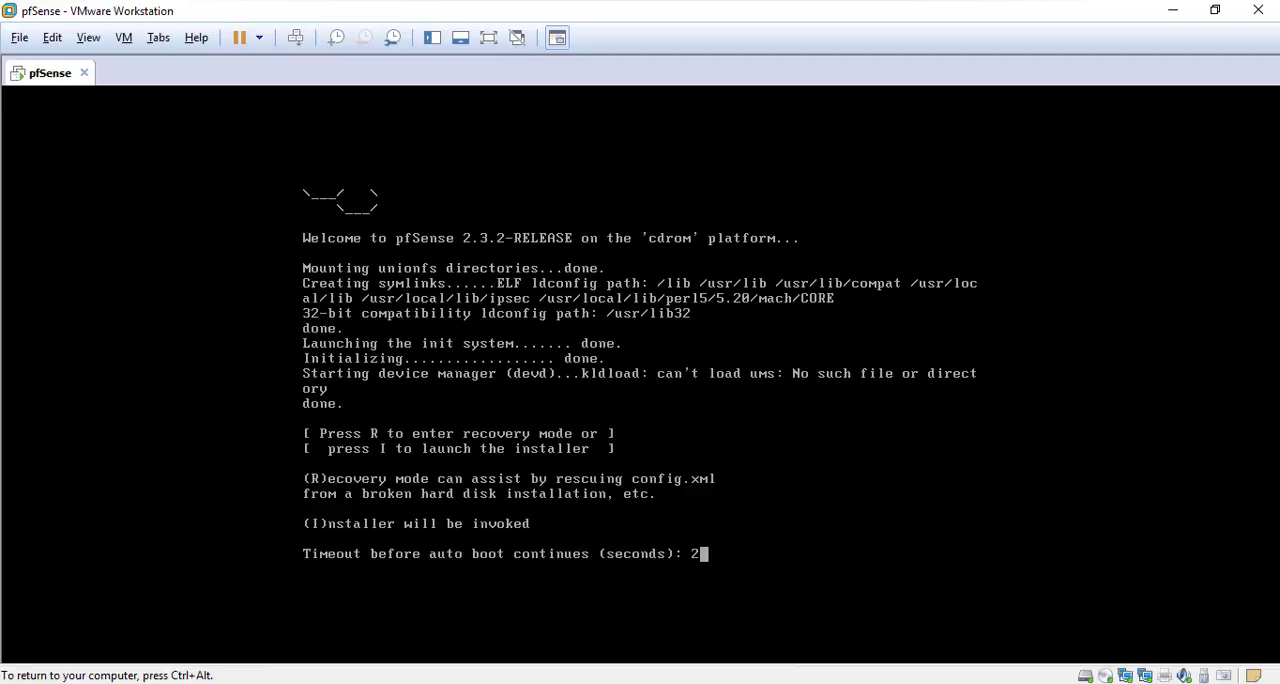
pyautogui.hotkey('ctrl', 'alt')
pyautogui.click(823, 555)
pyautogui.write('i')
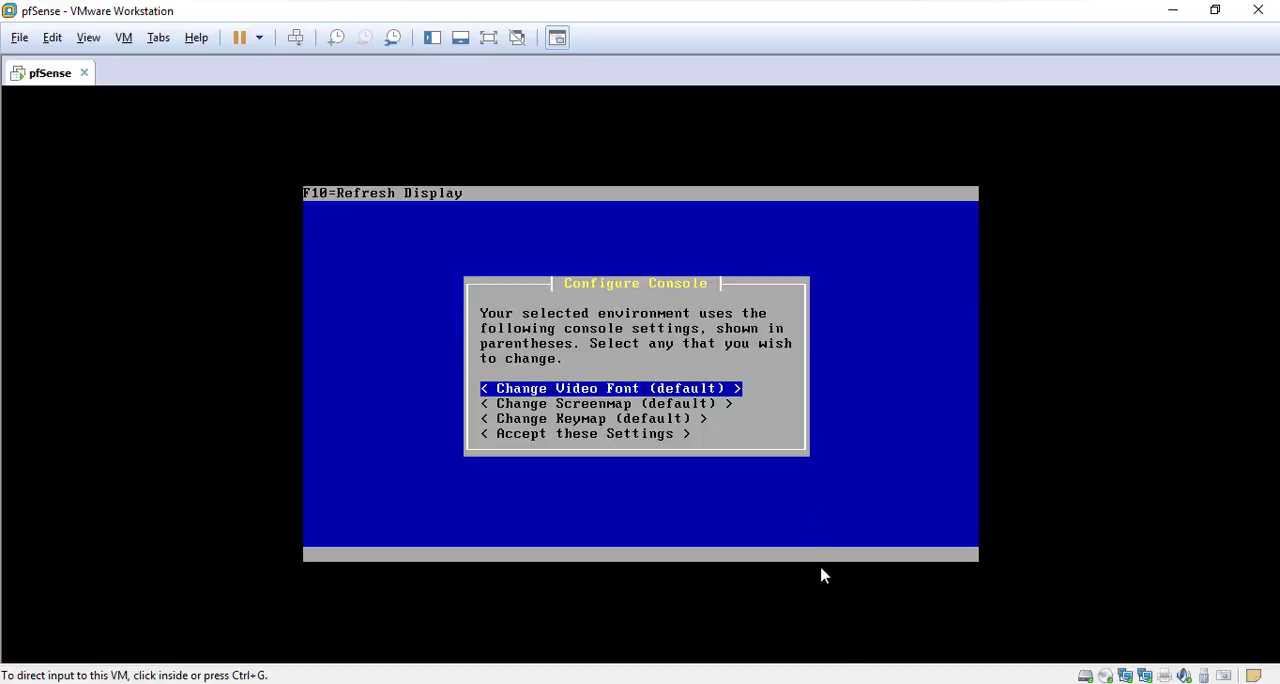
# Accept the default console settings in the installer and choose Quick/Easy Install
pyautogui.click(866, 446)
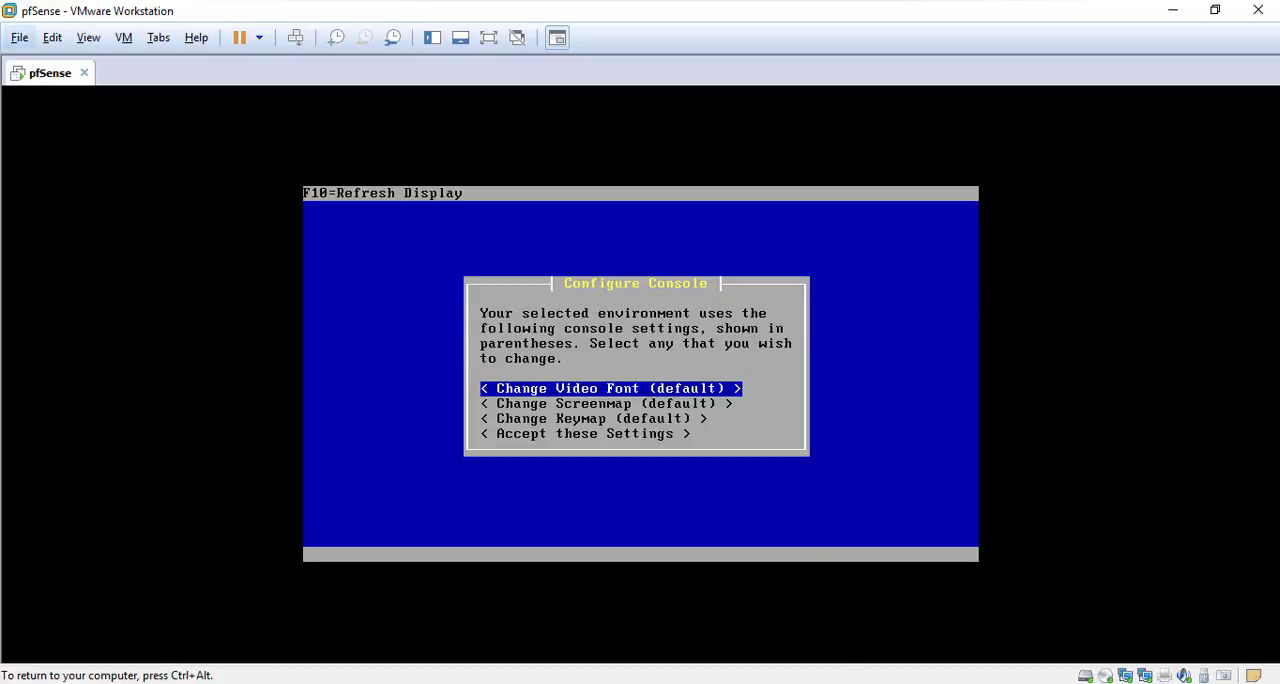
pyautogui.press('Down')
pyautogui.press('Up')
pyautogui.press('Down')
pyautogui.press('Down')
pyautogui.press('Down')
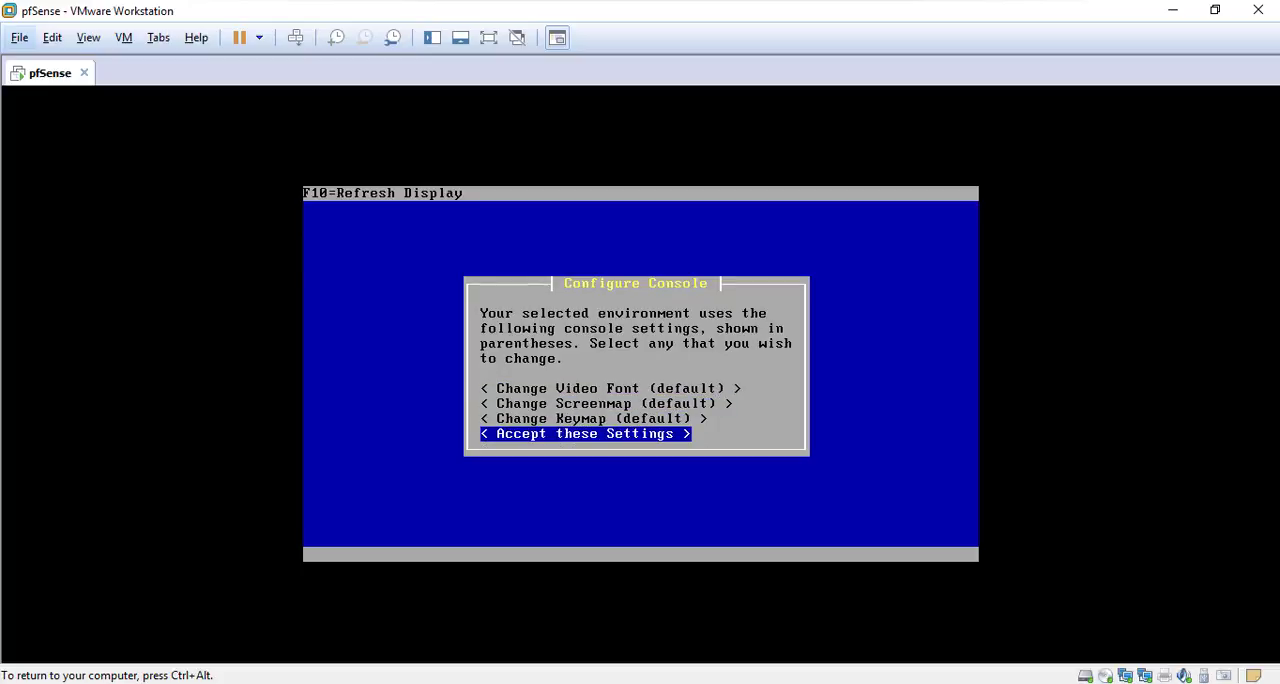
pyautogui.press('Return')
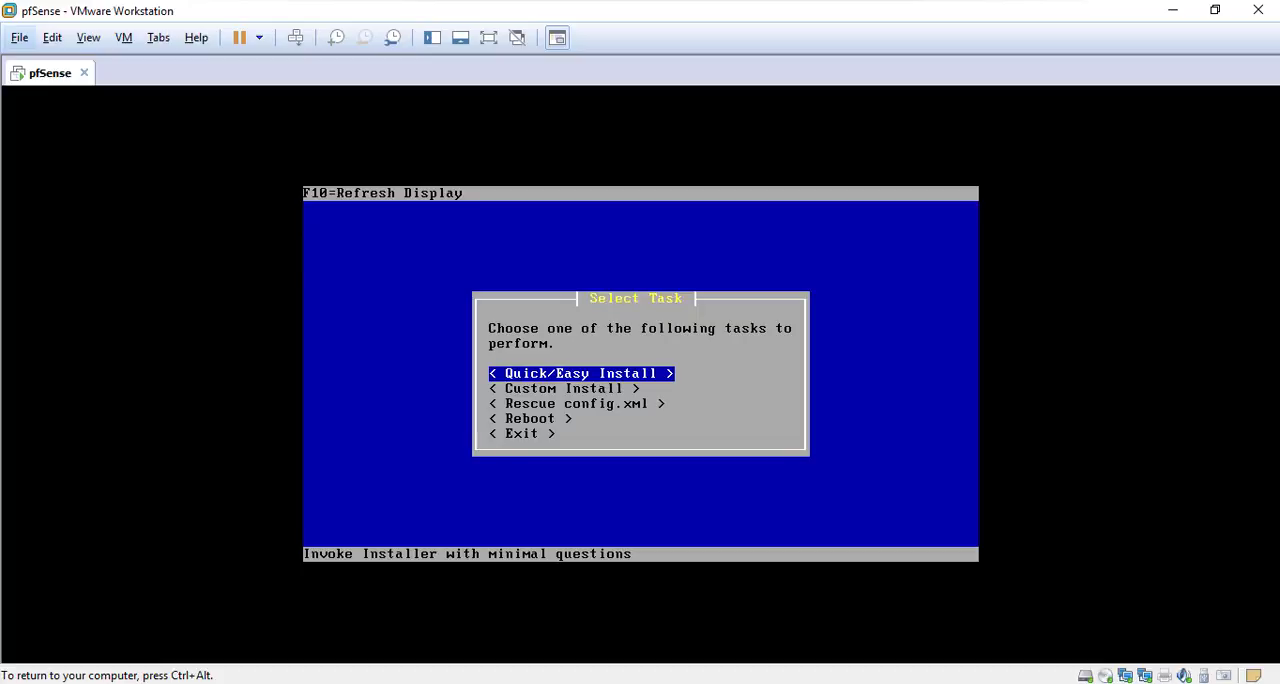
pyautogui.press('Return')
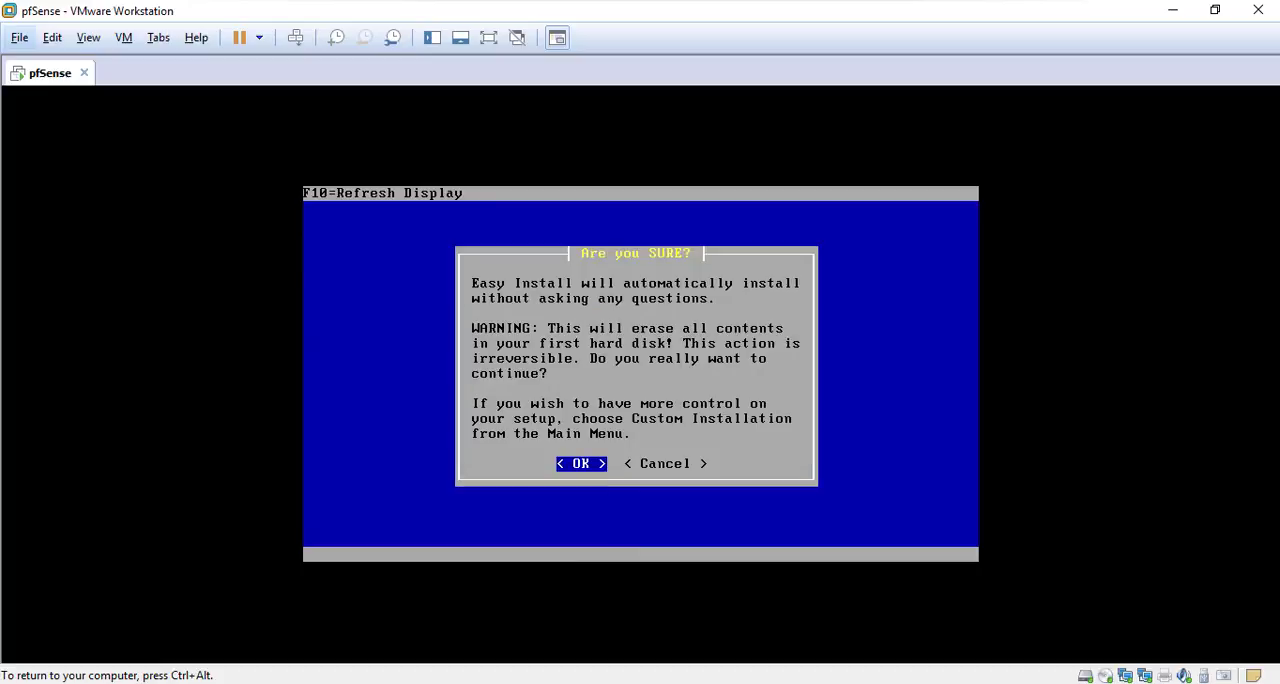
# Confirm erasing the first hard disk for the Easy Install and install the Standard Kernel
pyautogui.press('Return')
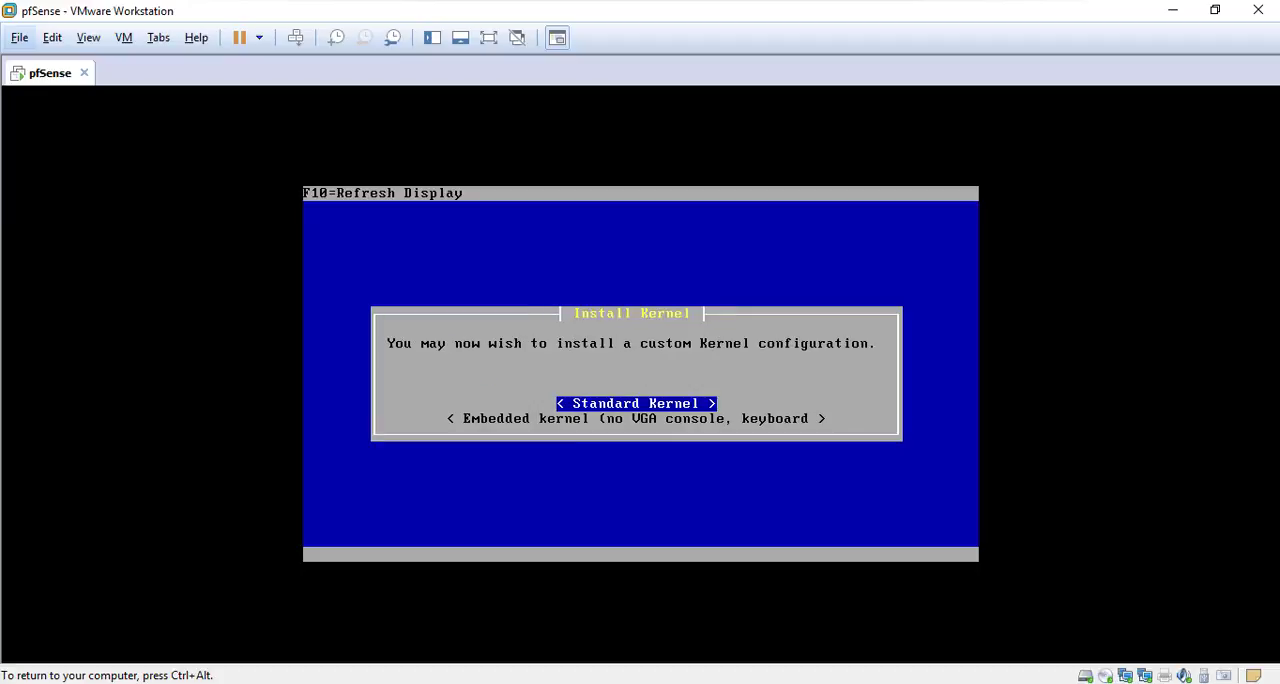
pyautogui.press('Down')
pyautogui.press('Up')
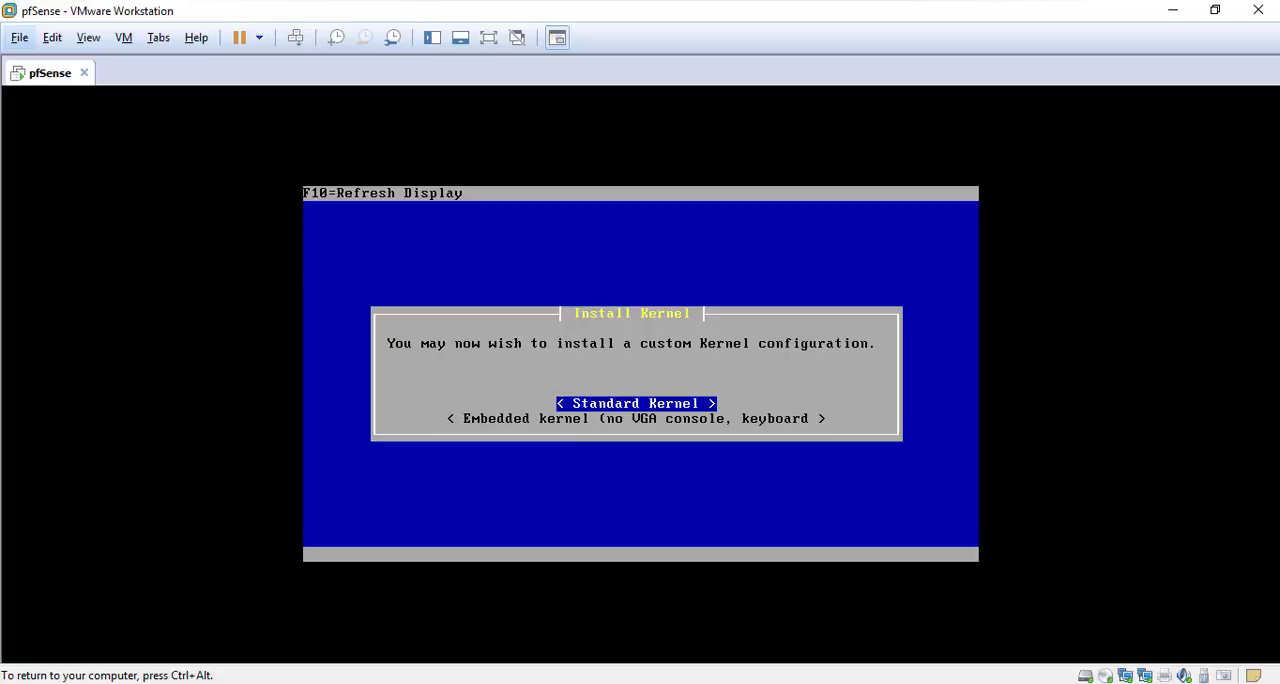
pyautogui.press('Return')
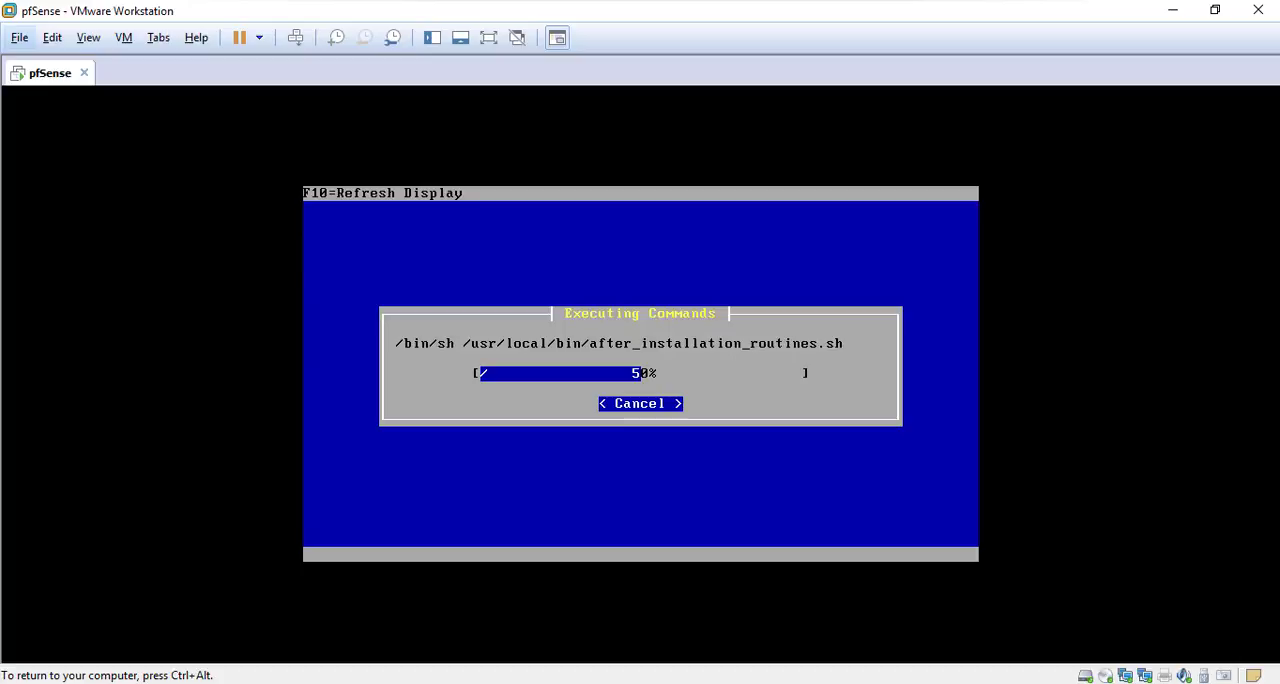
# Reboot the machine once the installation routines finish and boot the installed pfSense system
pyautogui.hotkey('ctrl', 'alt')
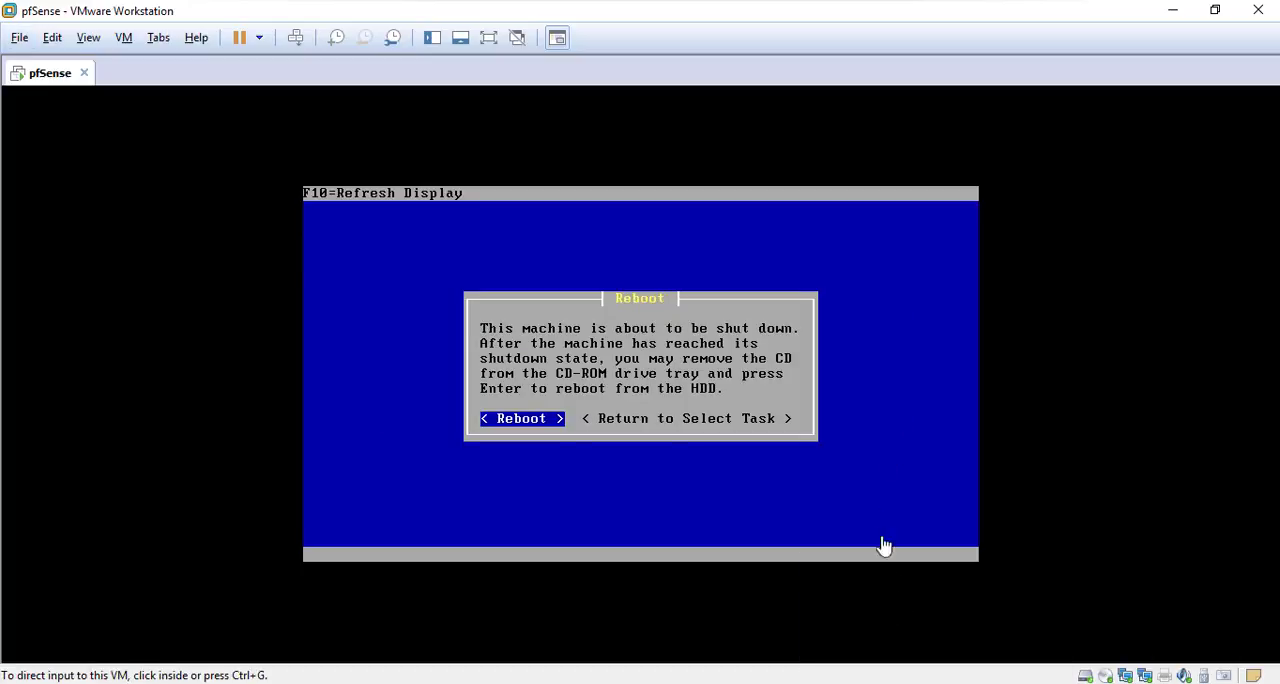
pyautogui.click(850, 468)
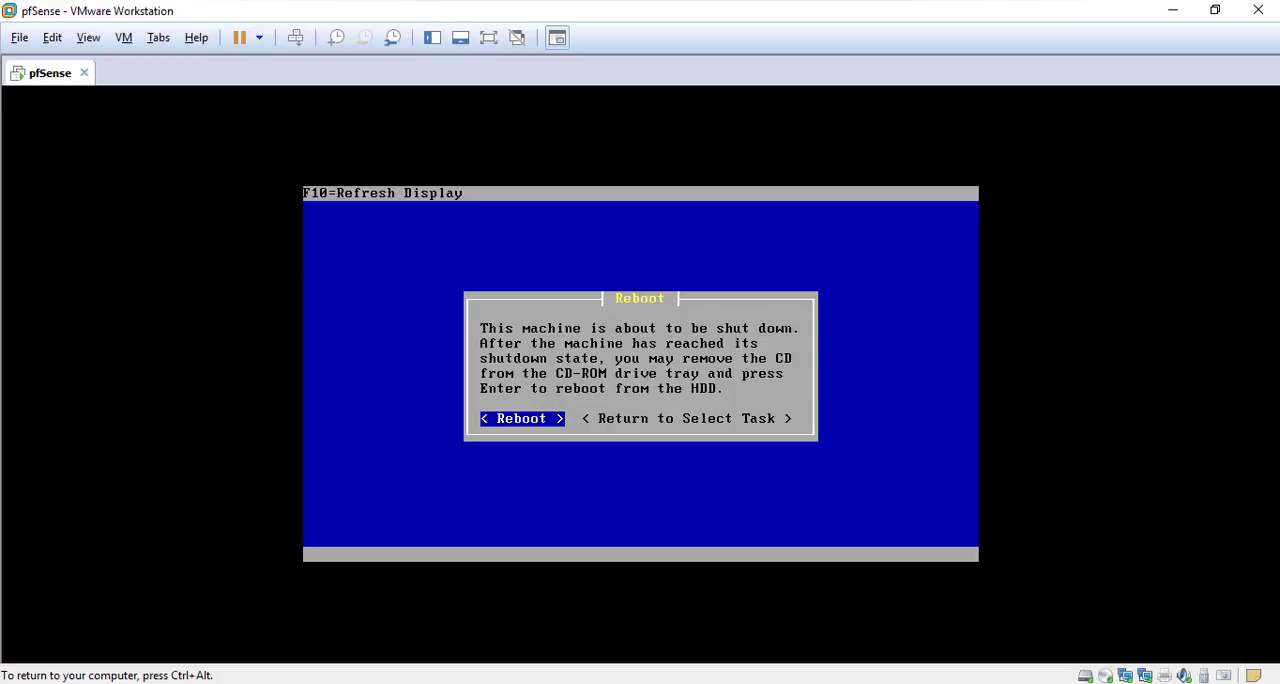
pyautogui.press('Right')
pyautogui.press('Left')
pyautogui.press('Return')
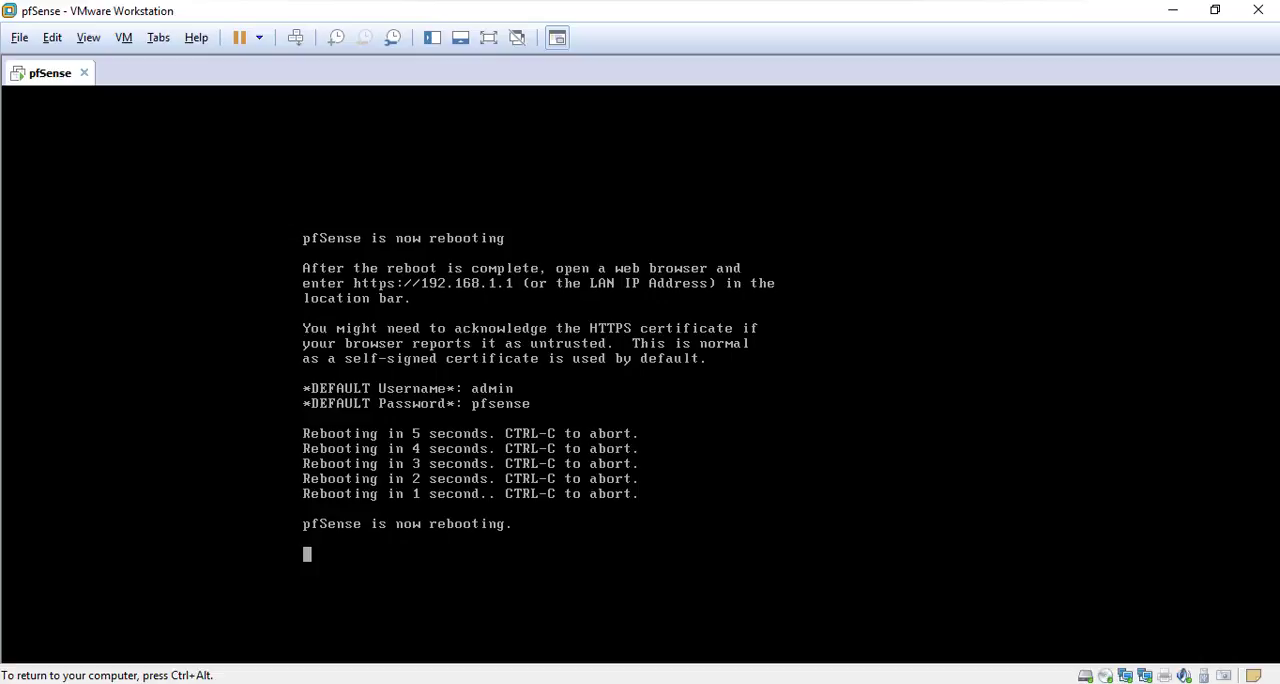
pyautogui.hotkey('ctrl', 'alt')
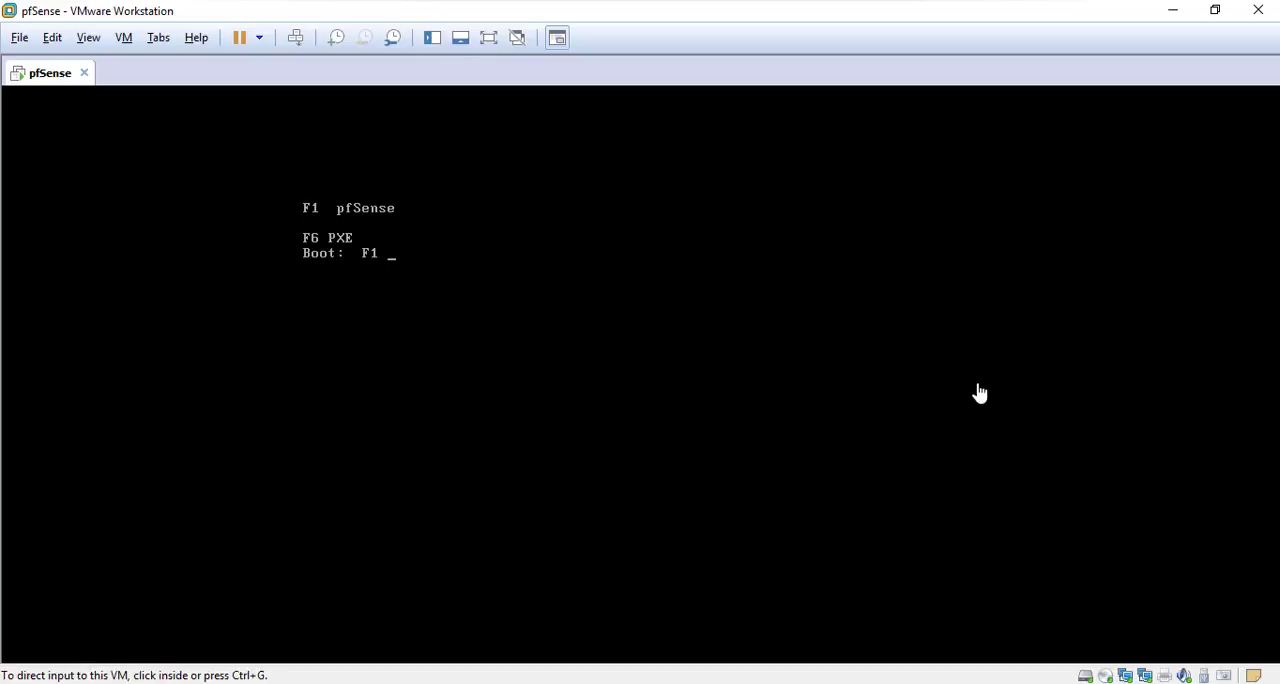
pyautogui.click(980, 393)
pyautogui.press('Return')
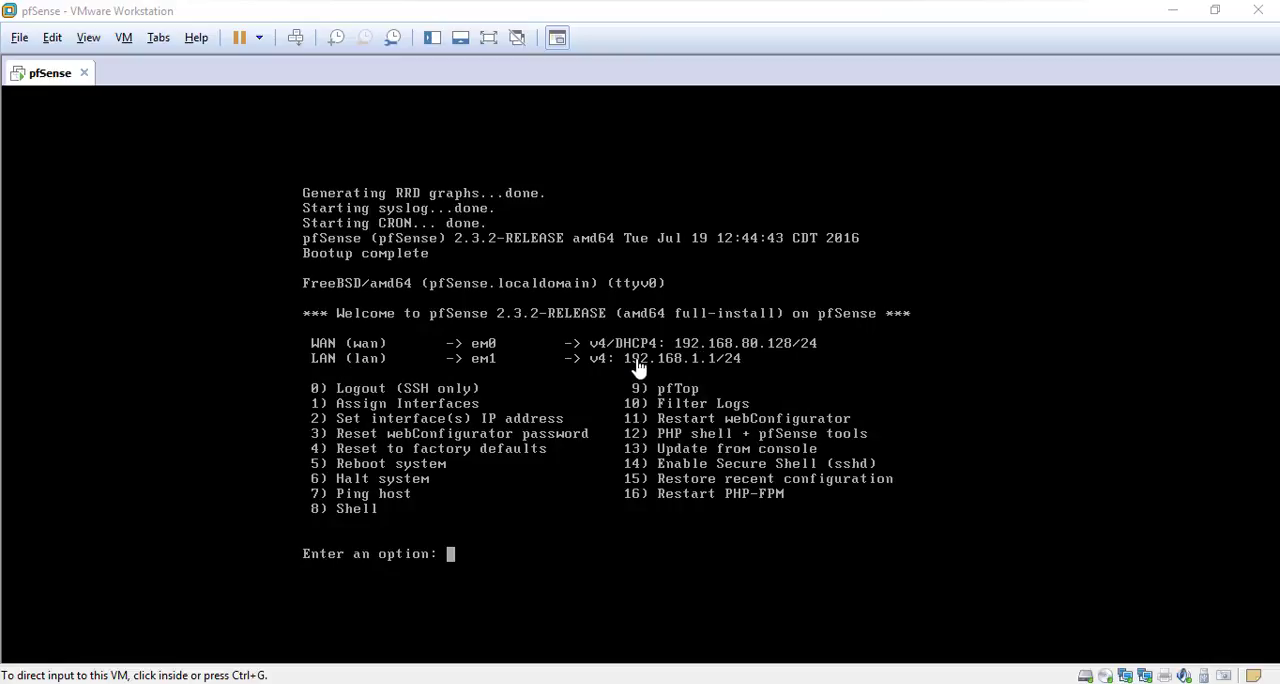
# Switch the pfSense virtual machine's CD/DVD drive from the ISO image to the physical drive and save the settings
pyautogui.click(514, 538)
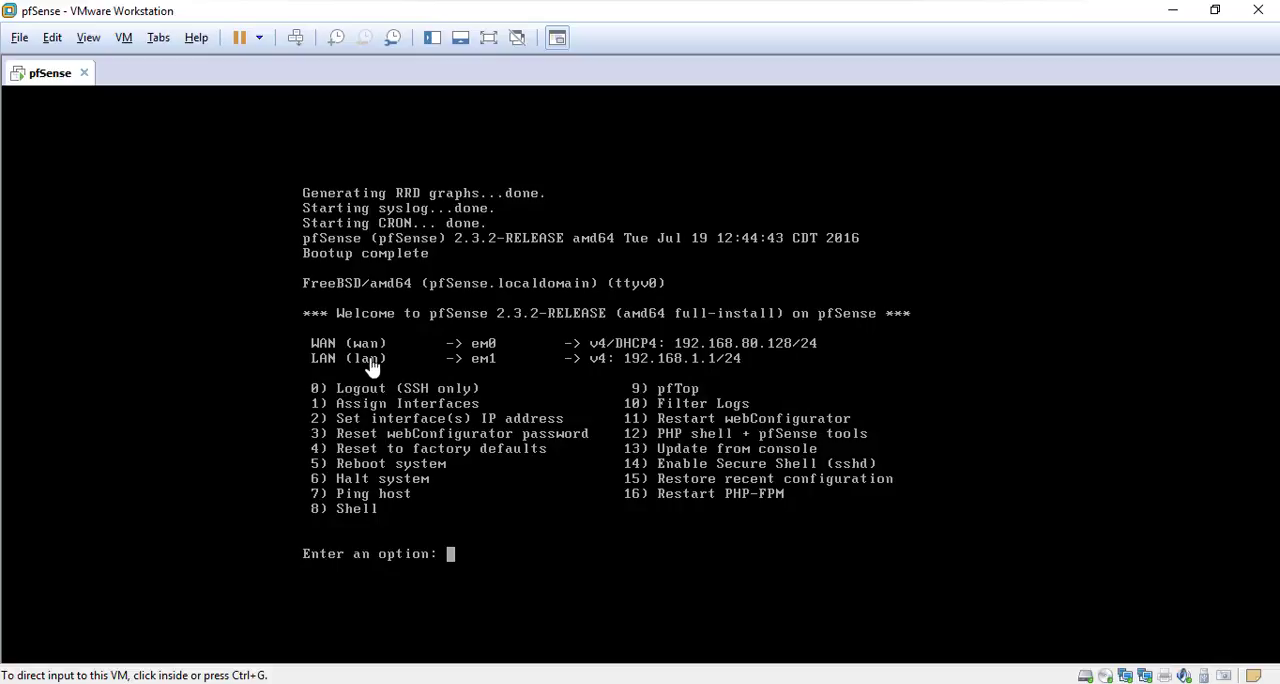
pyautogui.rightClick(57, 84)
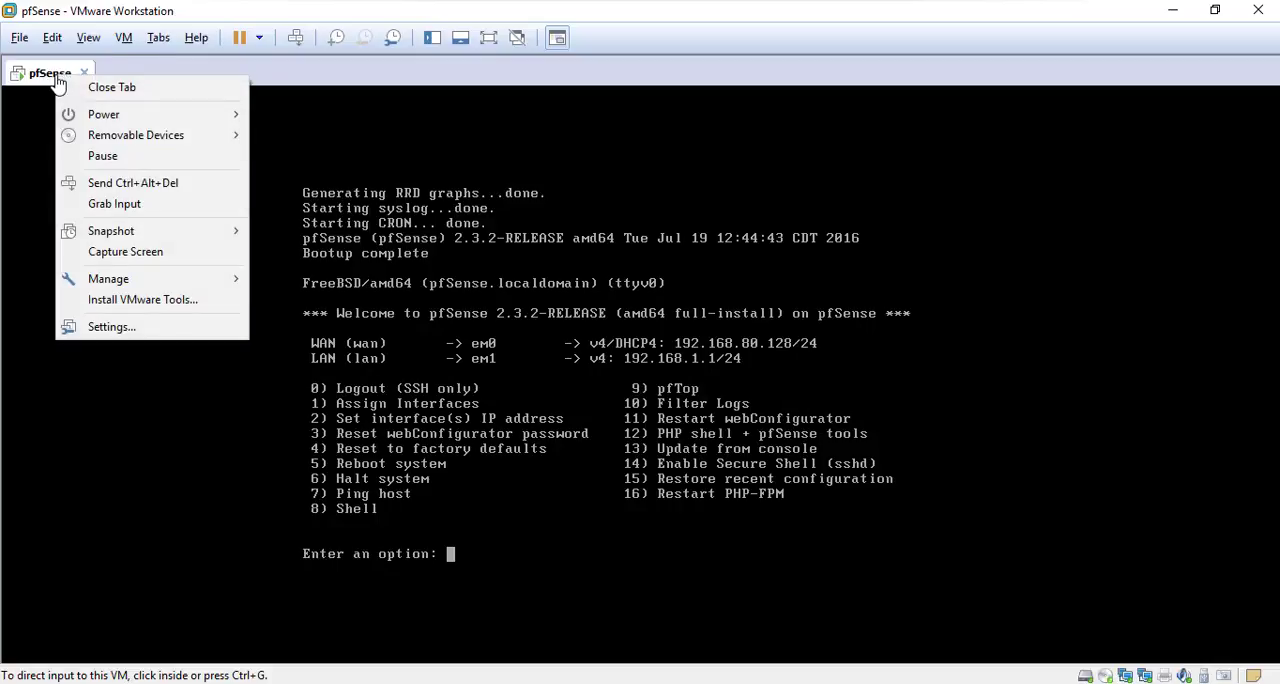
pyautogui.click(128, 336)
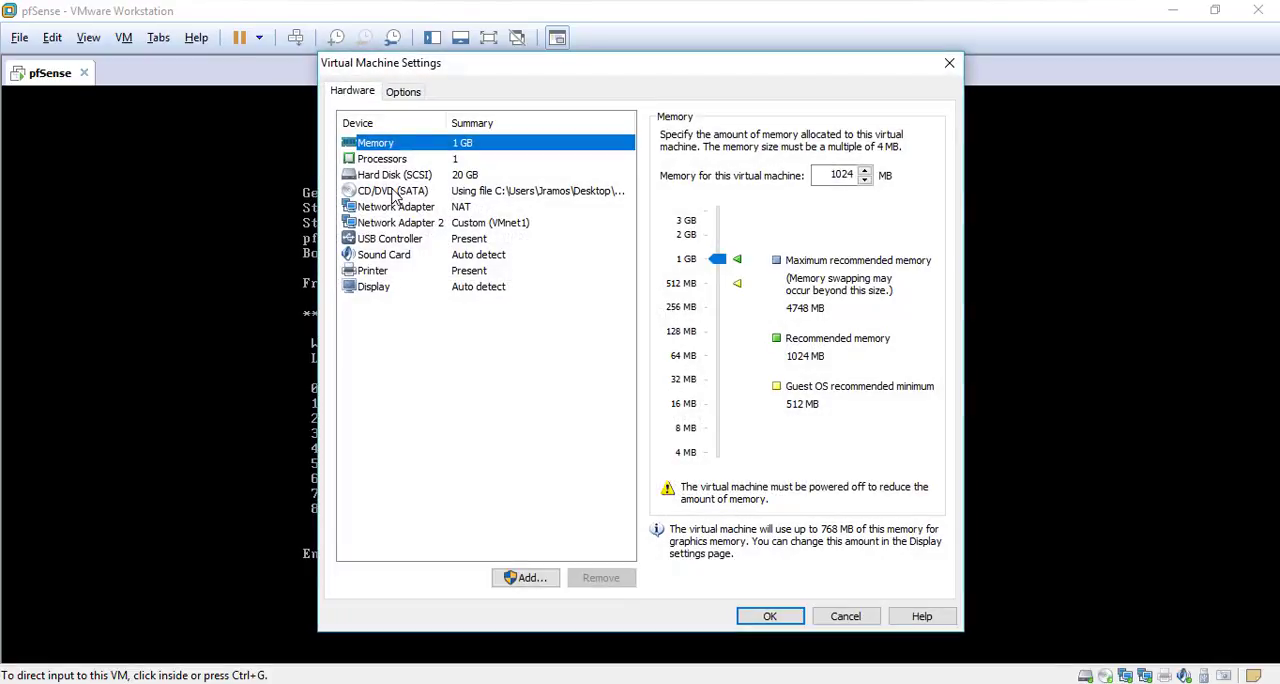
pyautogui.click(395, 192)
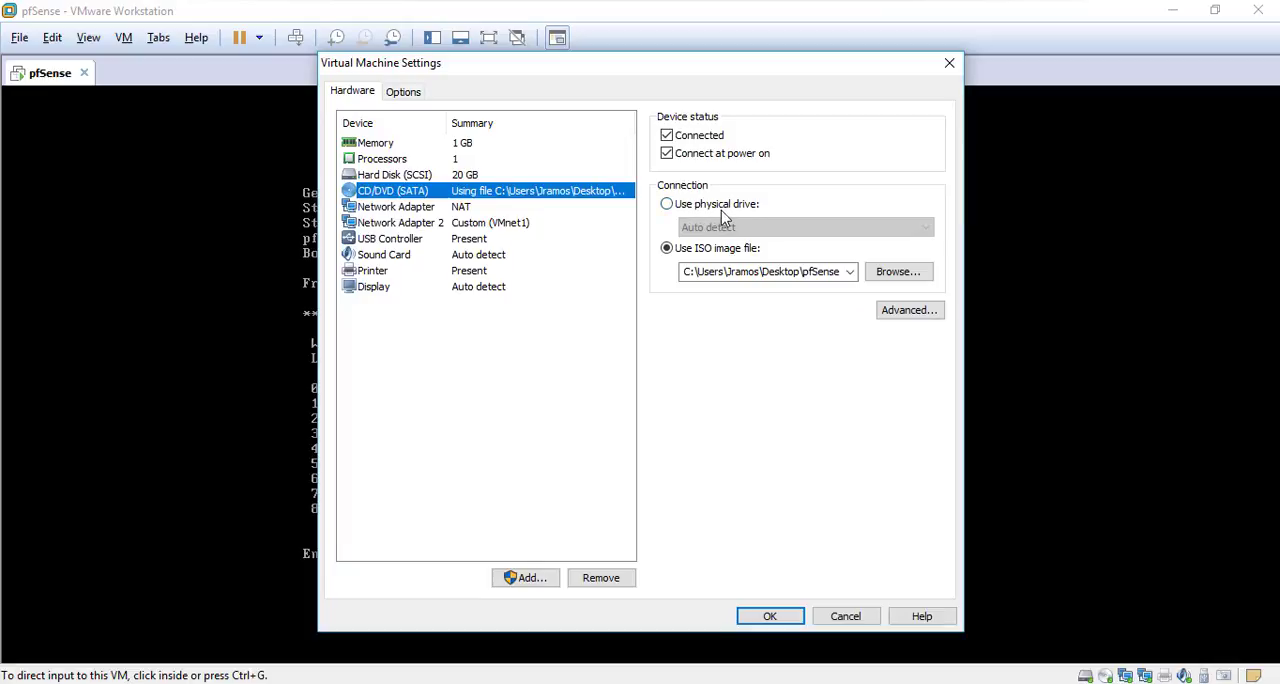
pyautogui.click(737, 211)
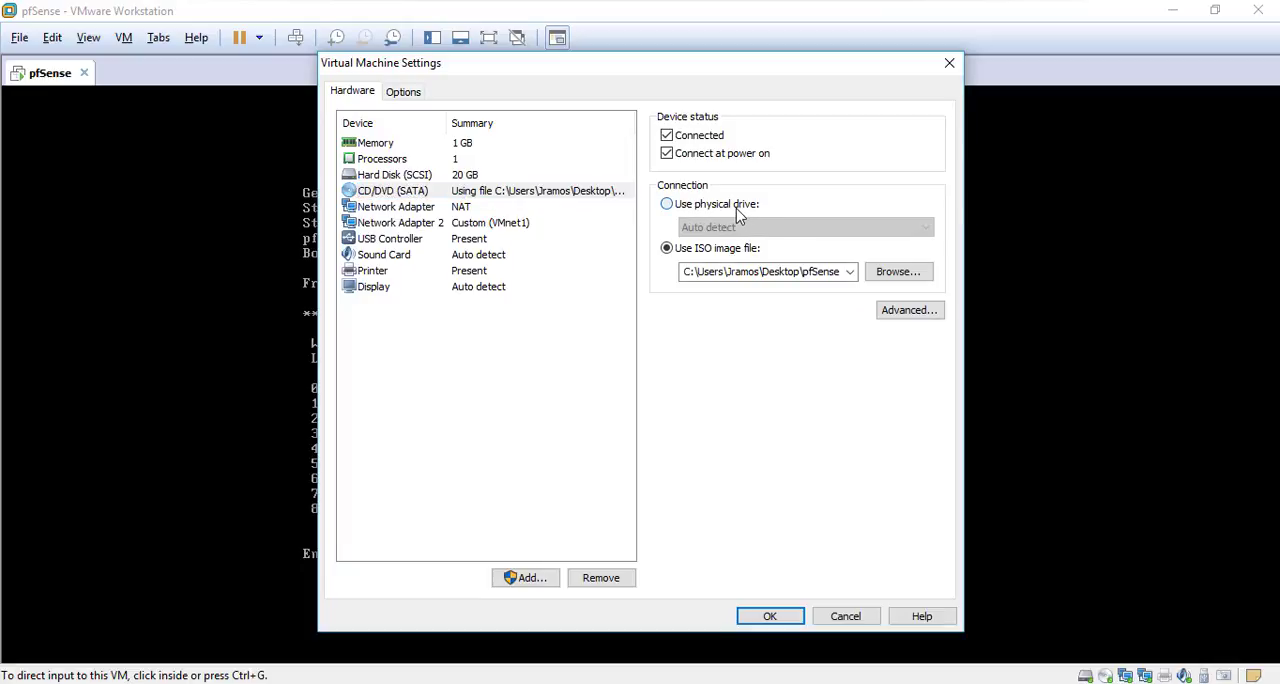
pyautogui.click(778, 617)
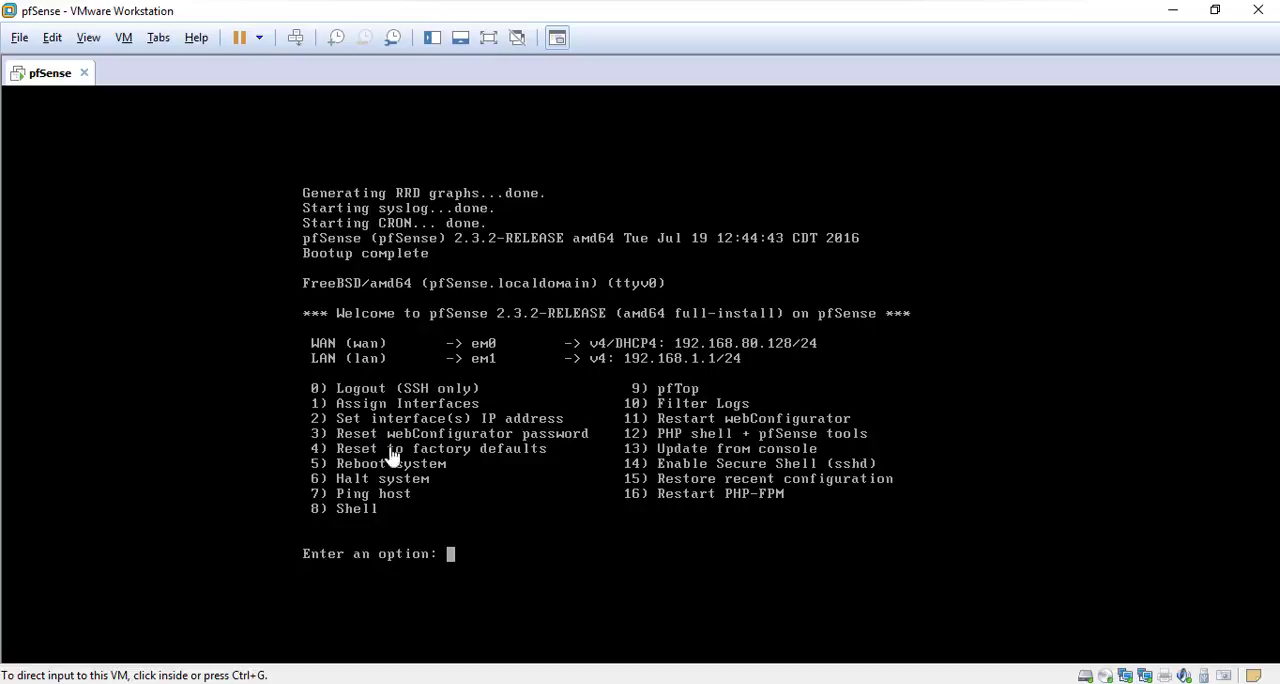
# Set the LAN interface's IPv4 address to 172.16.0.2 with a subnet bit count of 23, no upstream gateway and no IPv6 address
pyautogui.click(465, 556)
pyautogui.write('2')
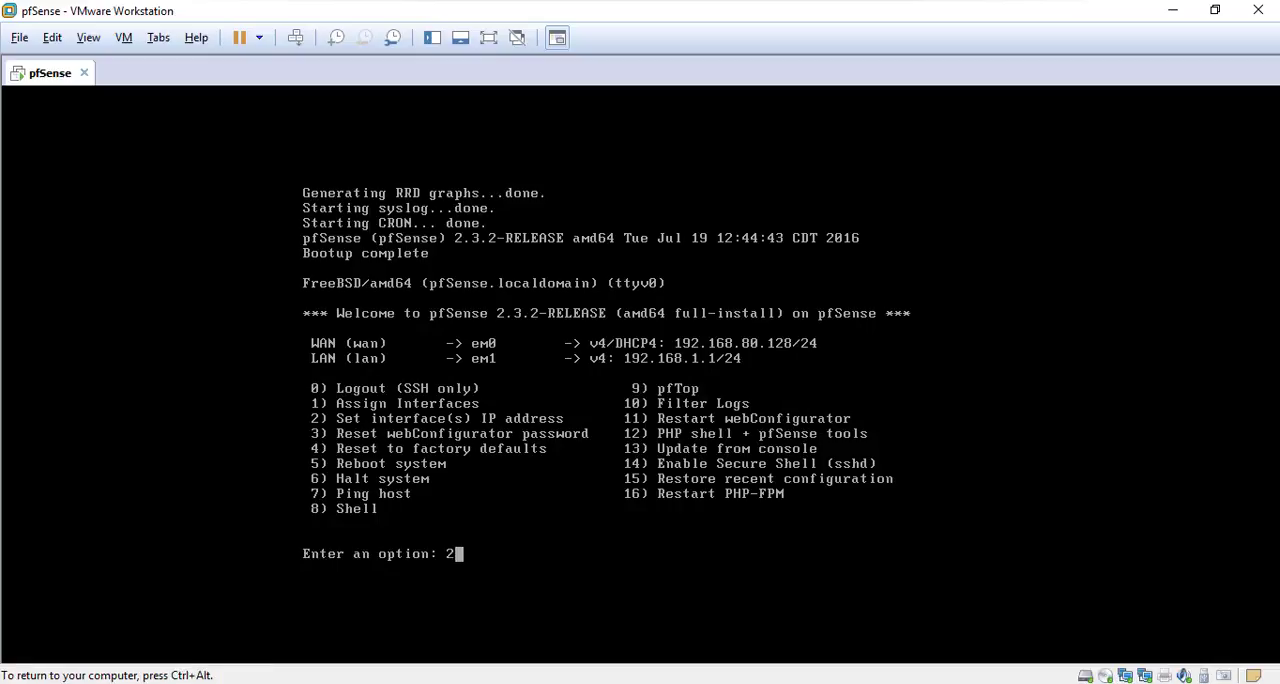
pyautogui.press('Return')
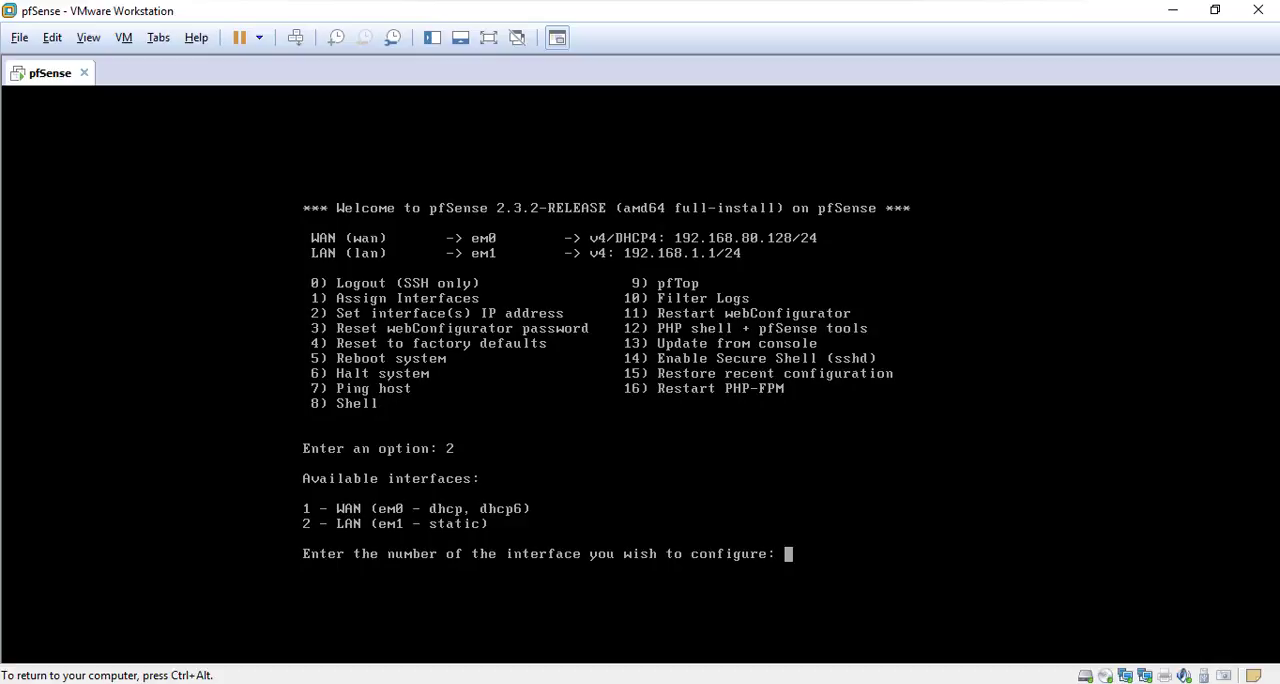
pyautogui.write('2')
pyautogui.press('Return')
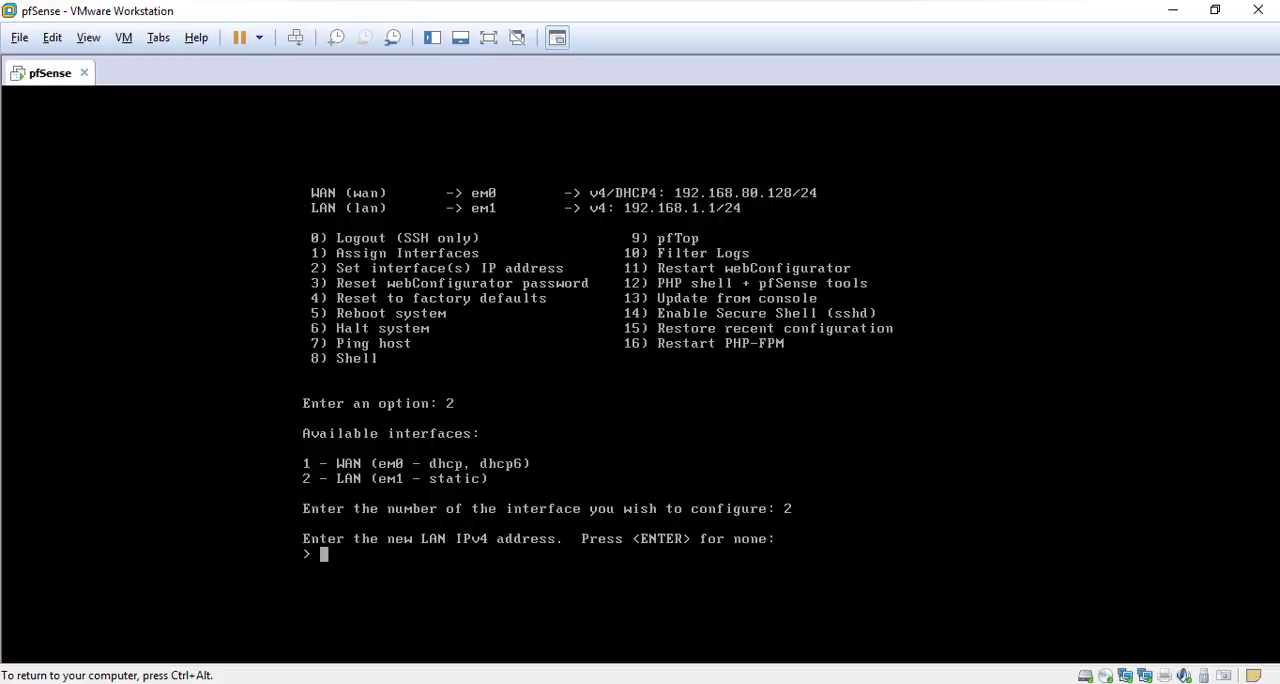
pyautogui.write('172.16.0.2')
pyautogui.press('Return')
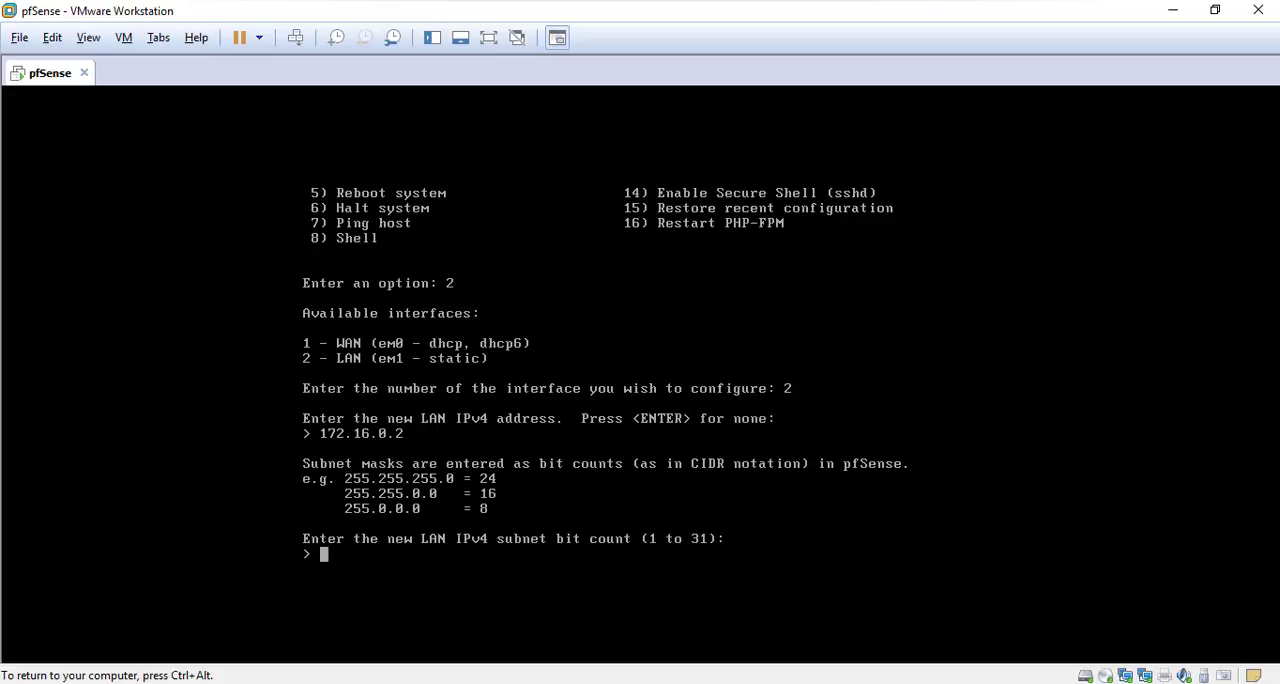
pyautogui.write('23')
pyautogui.press('Return')
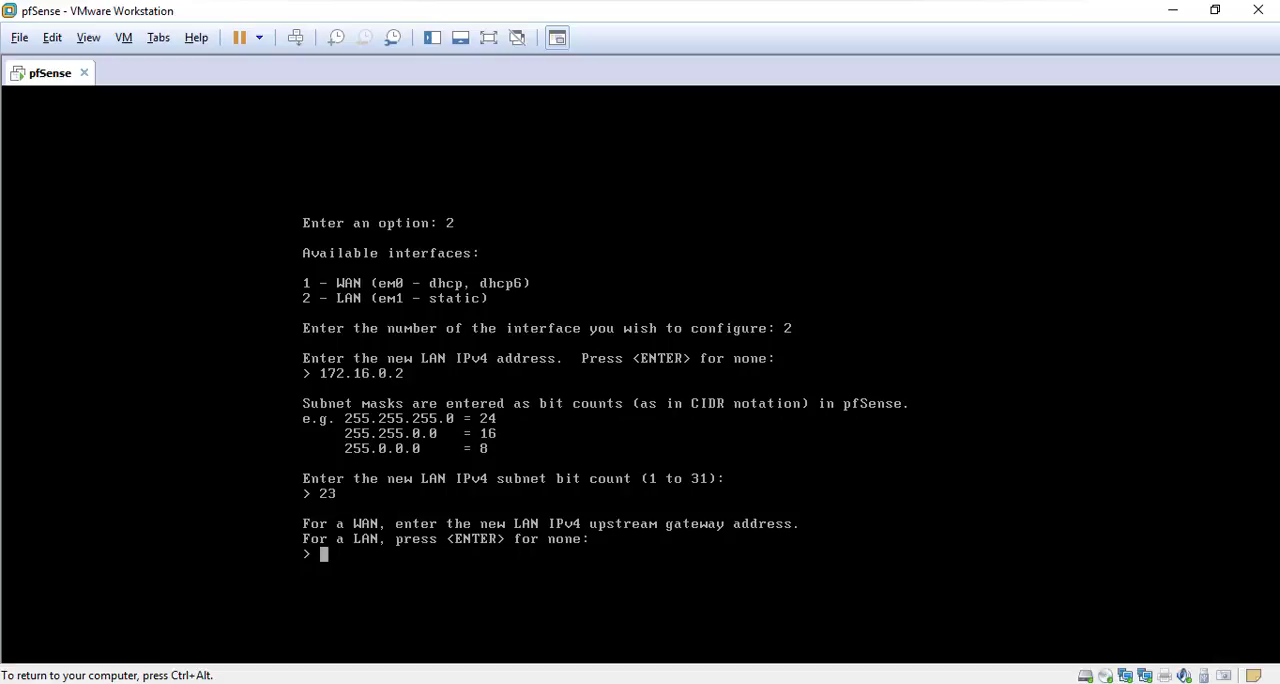
pyautogui.press('Return')
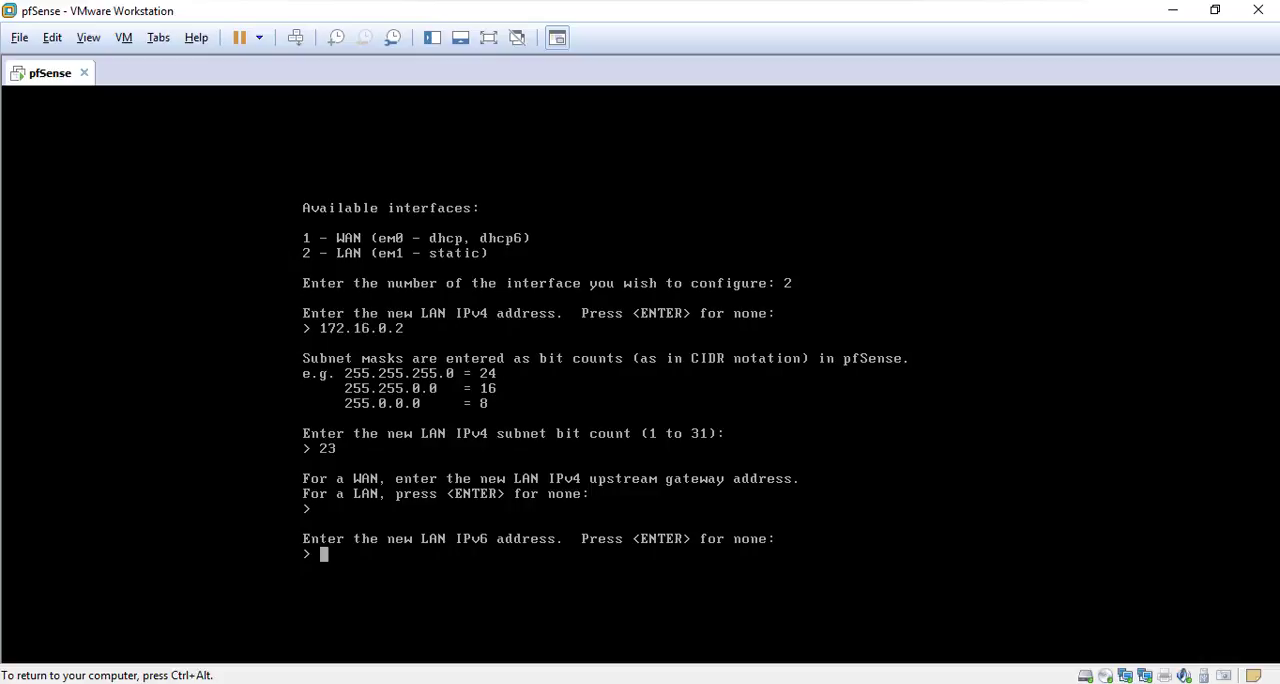
pyautogui.press('Return')
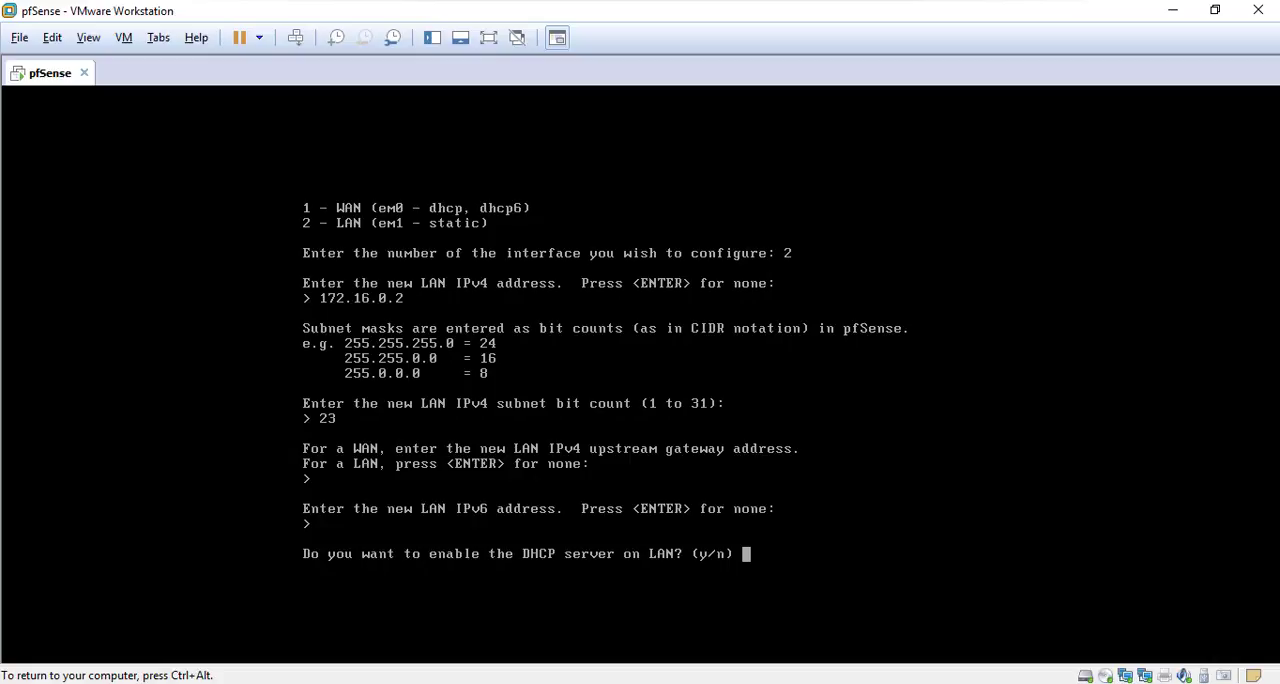
# Decline the DHCP server on LAN and the reversion to HTTP for the webConfigurator, and return to the console menu
pyautogui.write('n')
pyautogui.press('Return')
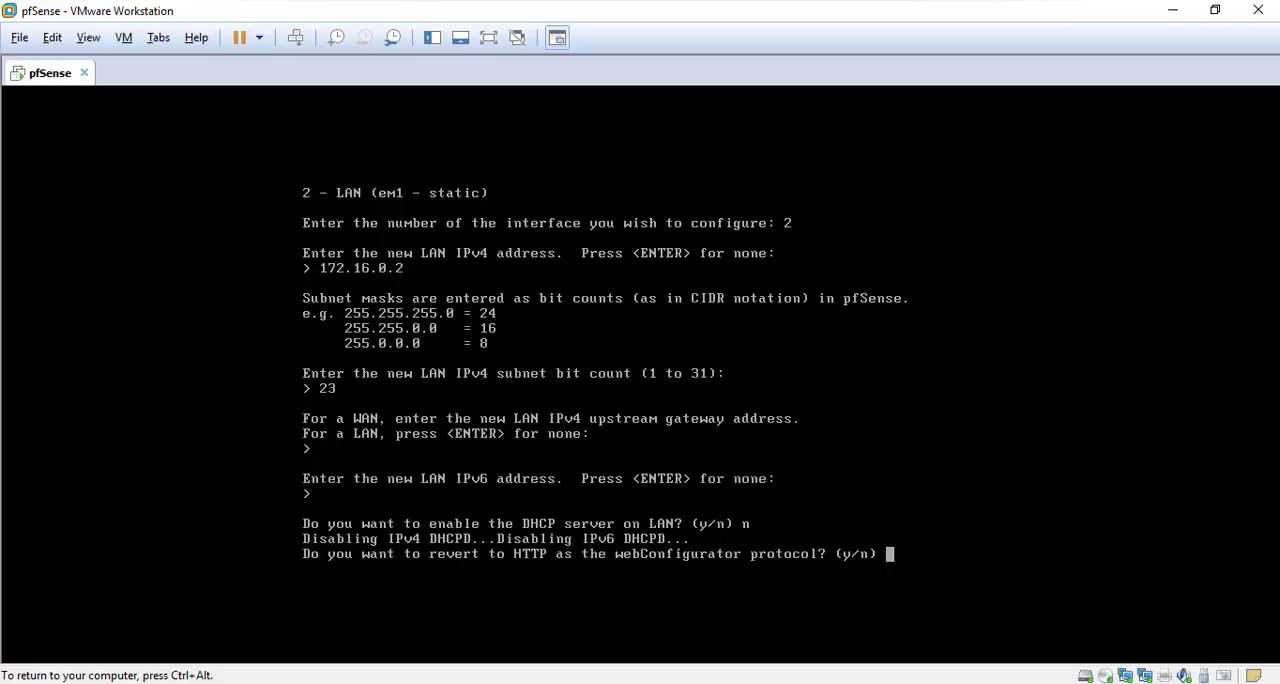
pyautogui.write('n')
pyautogui.press('Return')
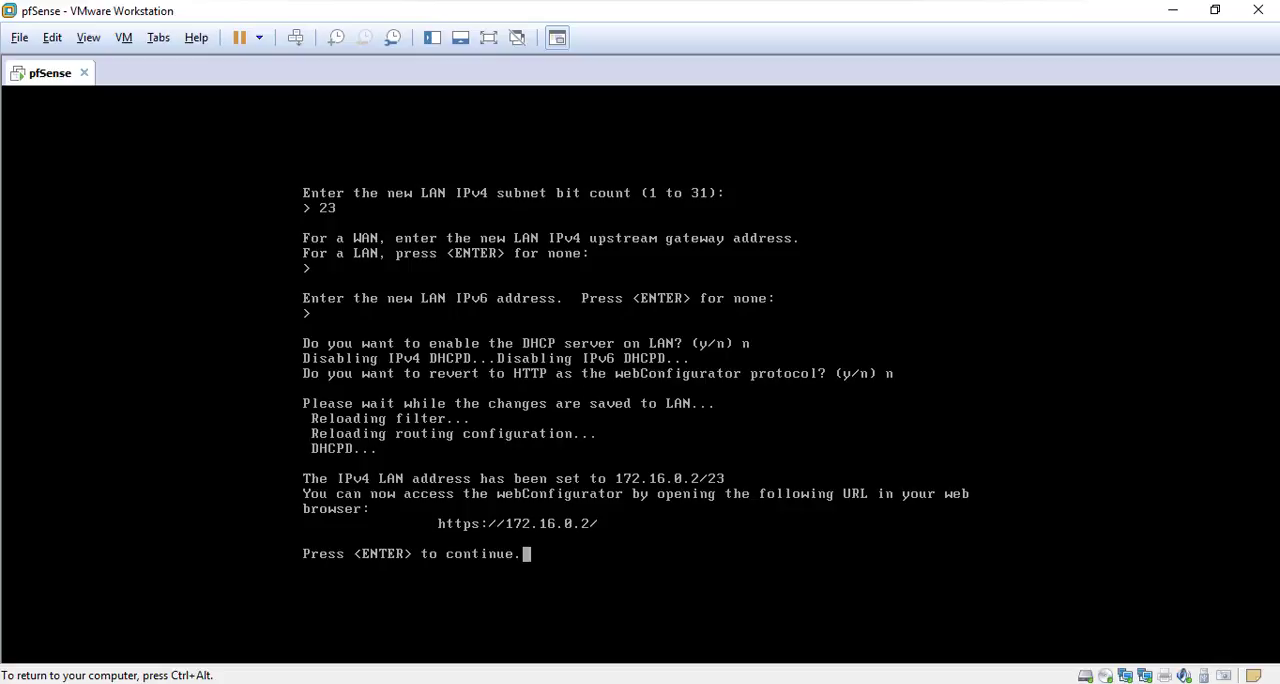
pyautogui.press('Return')
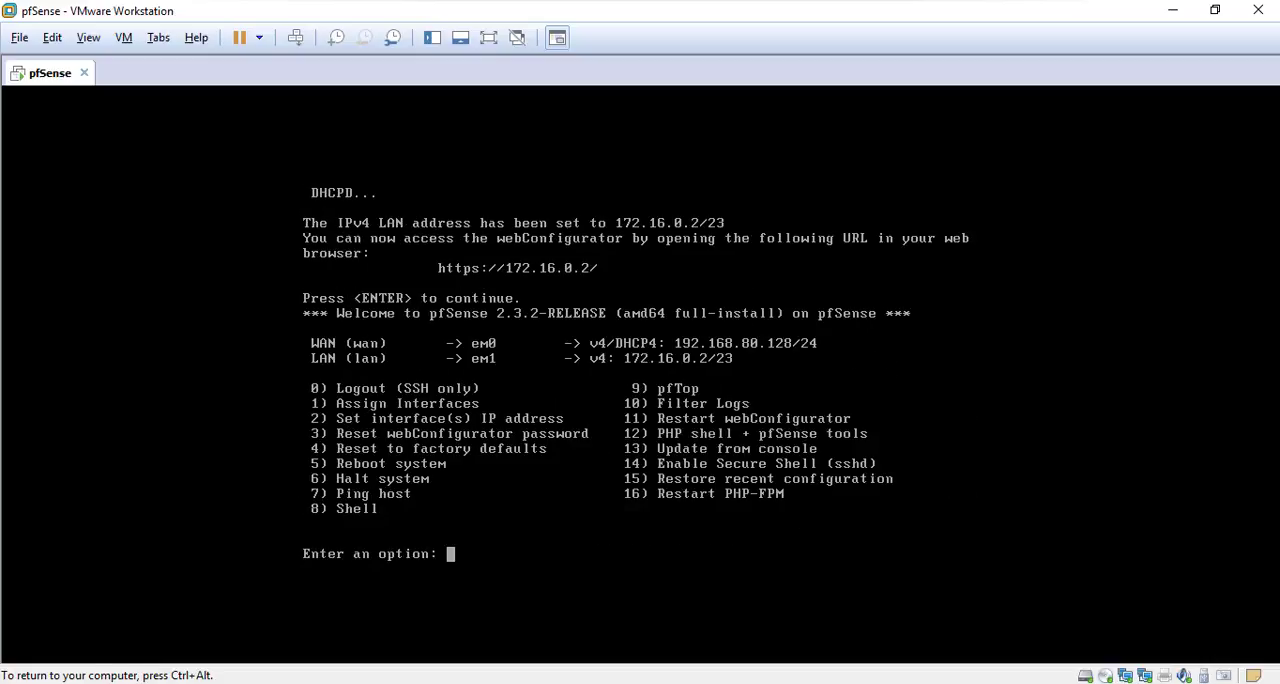
# Switch to the Windows 7 virtual machine, power it on and take it out of full-screen mode
pyautogui.hotkey('ctrl', 'alt')
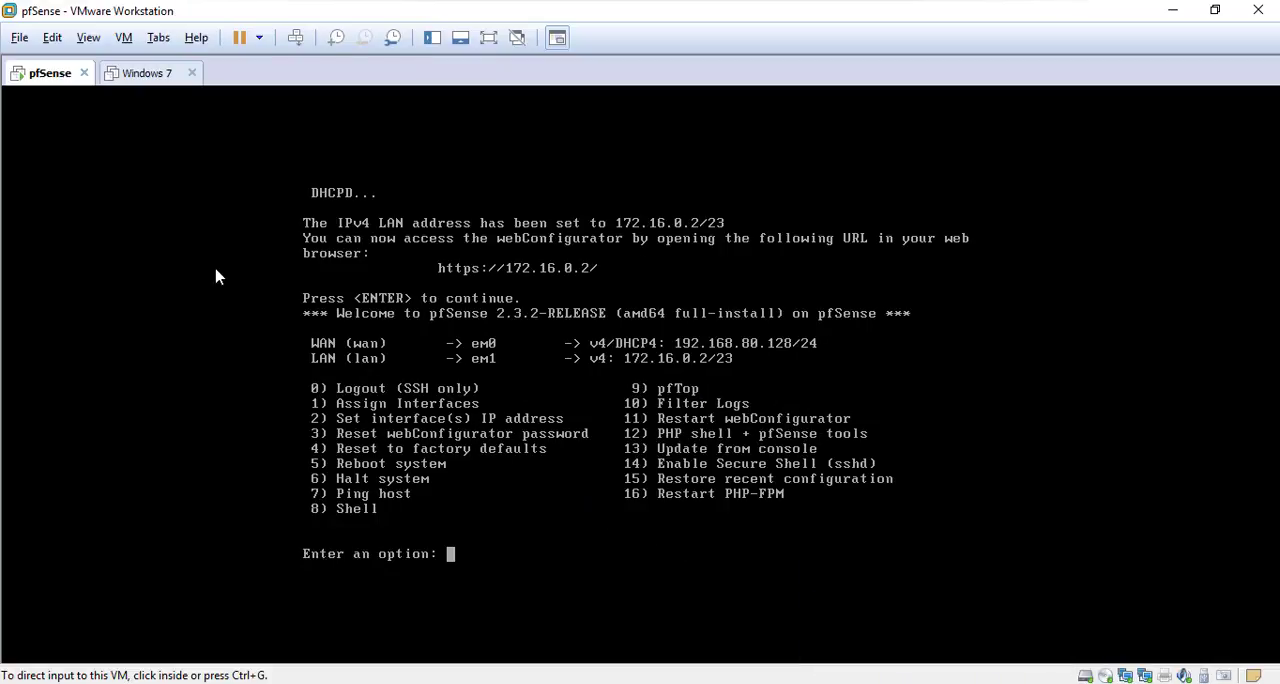
pyautogui.click(139, 80)
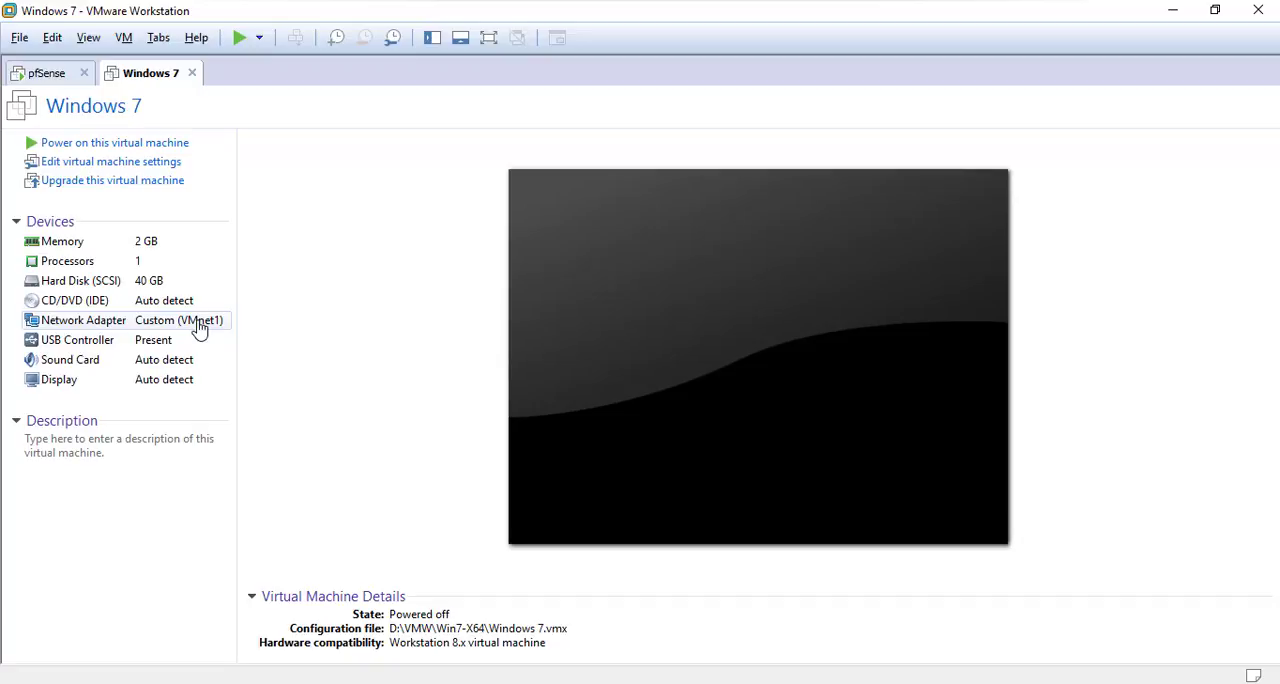
pyautogui.click(243, 38)
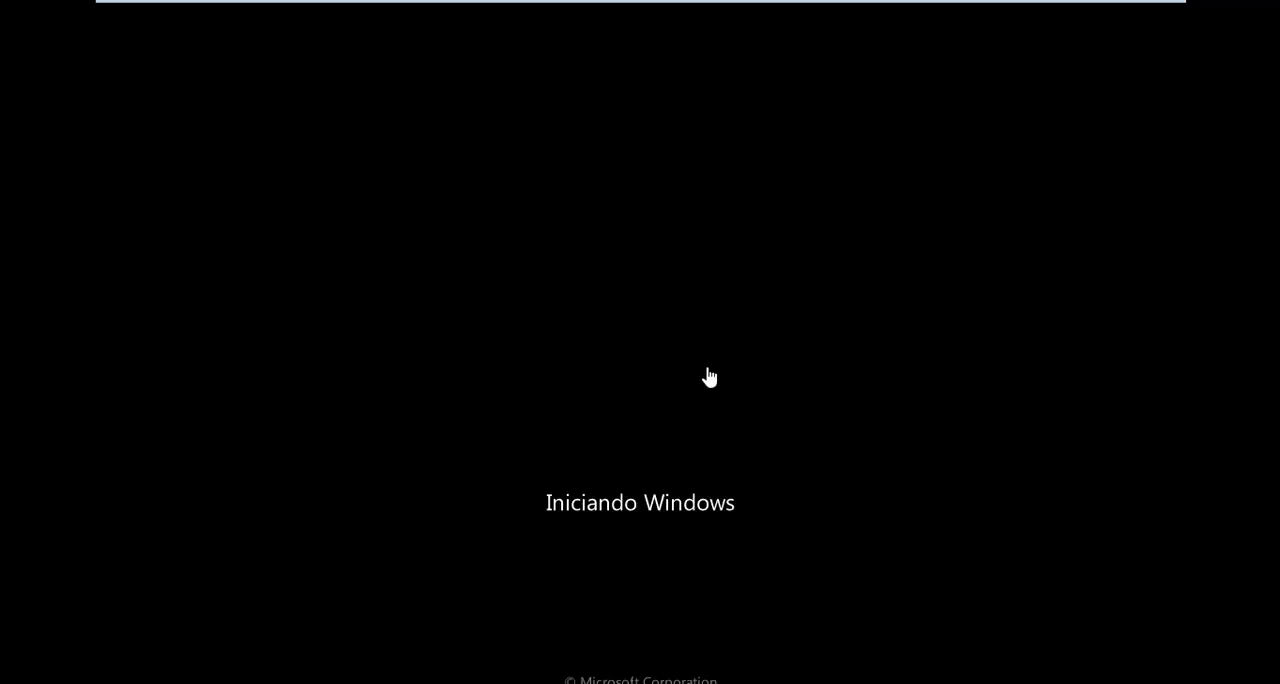
pyautogui.hotkey('ctrl', 'alt', 'Return')
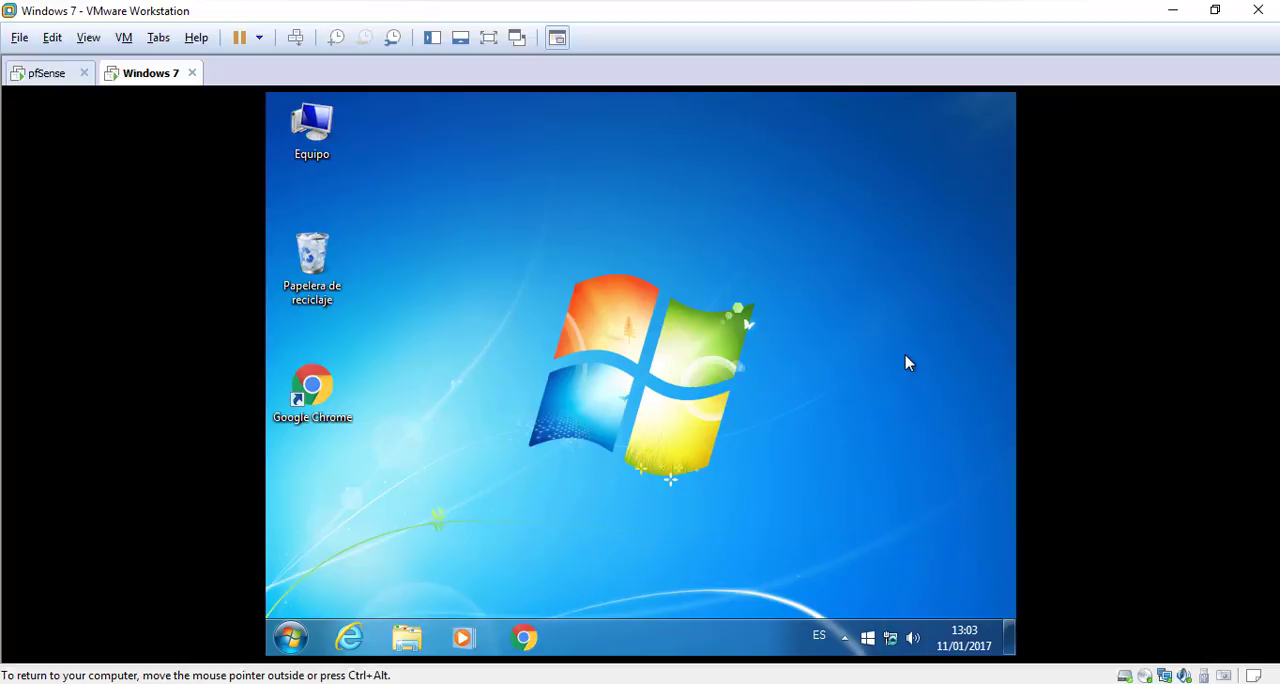
# Open the TCP/IPv4 properties of the local area connection in the Windows 7 guest's network connections
pyautogui.rightClick(892, 643)
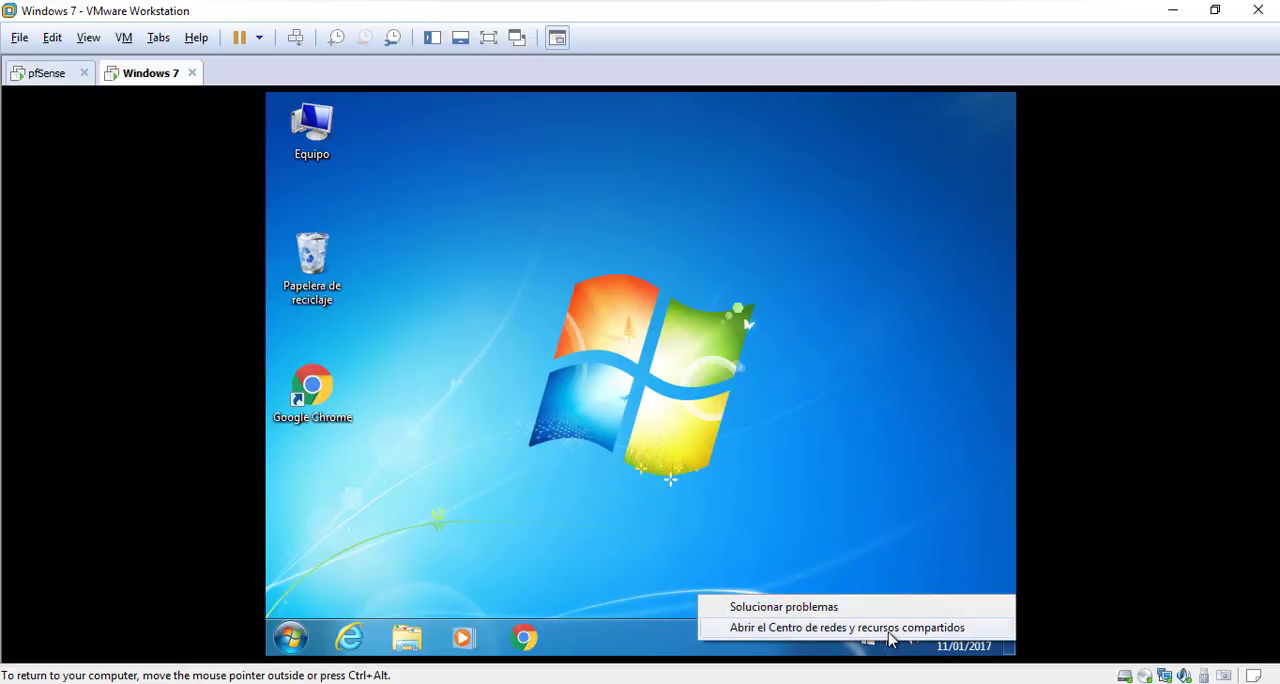
pyautogui.click(888, 632)
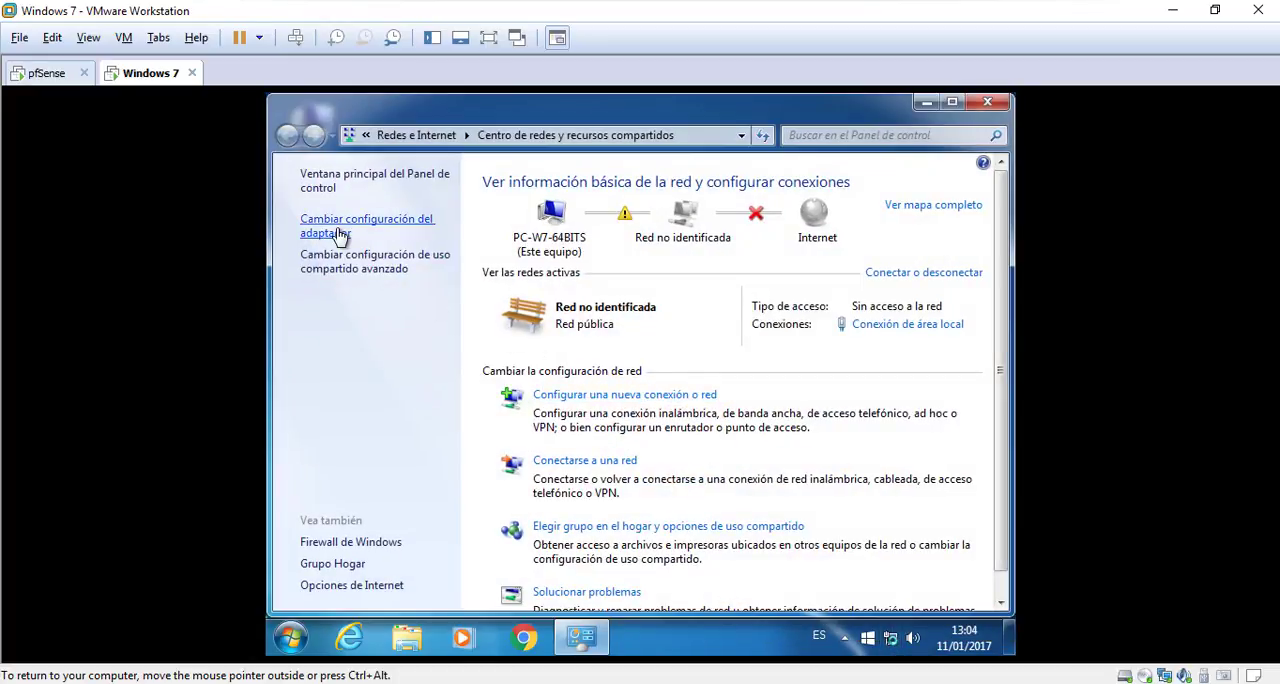
pyautogui.click(340, 232)
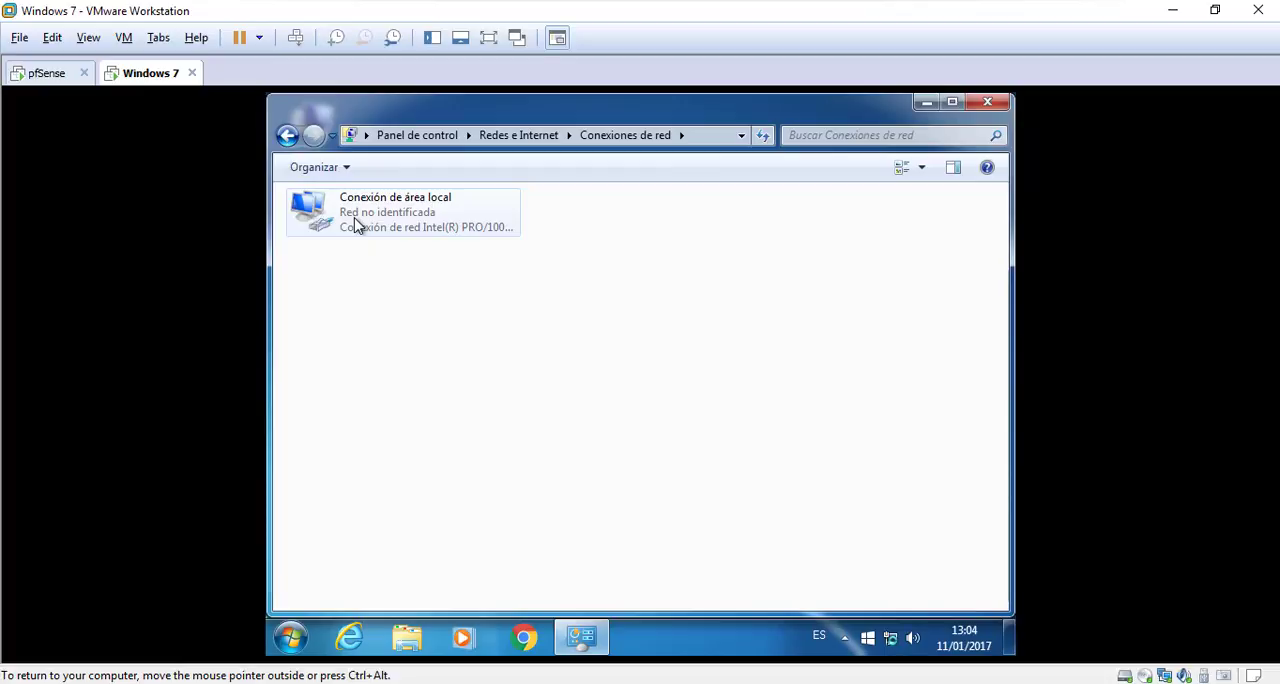
pyautogui.rightClick(369, 214)
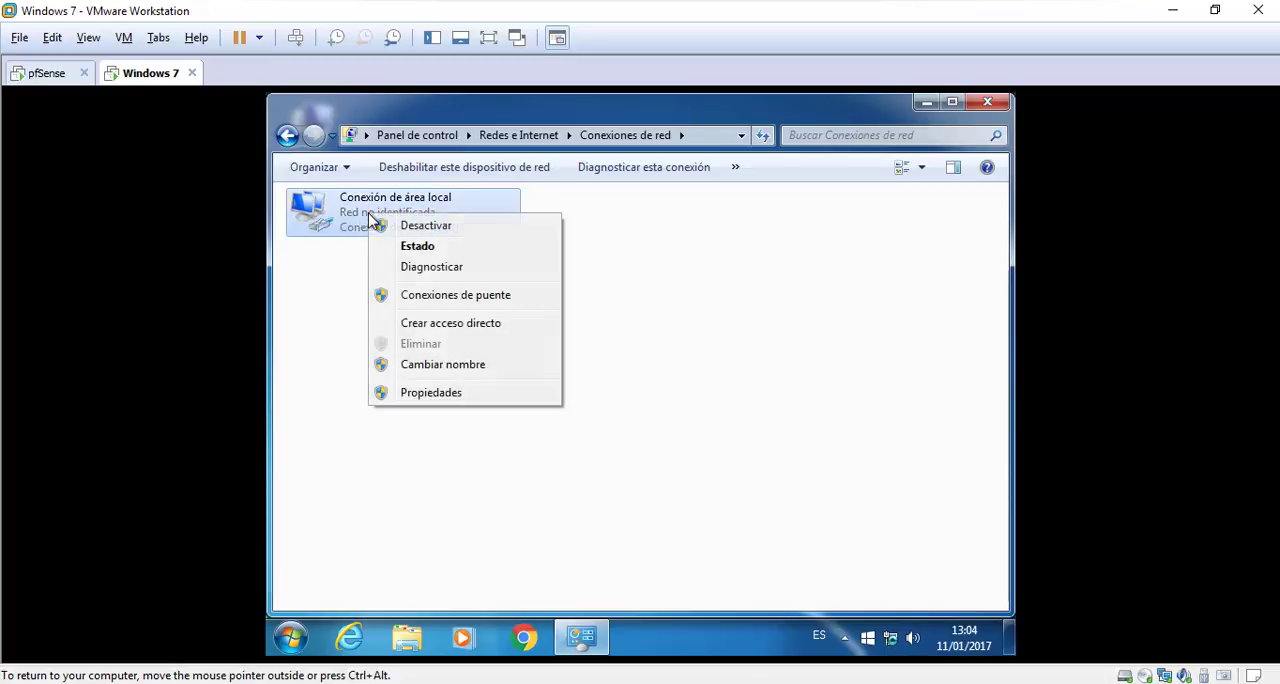
pyautogui.click(463, 390)
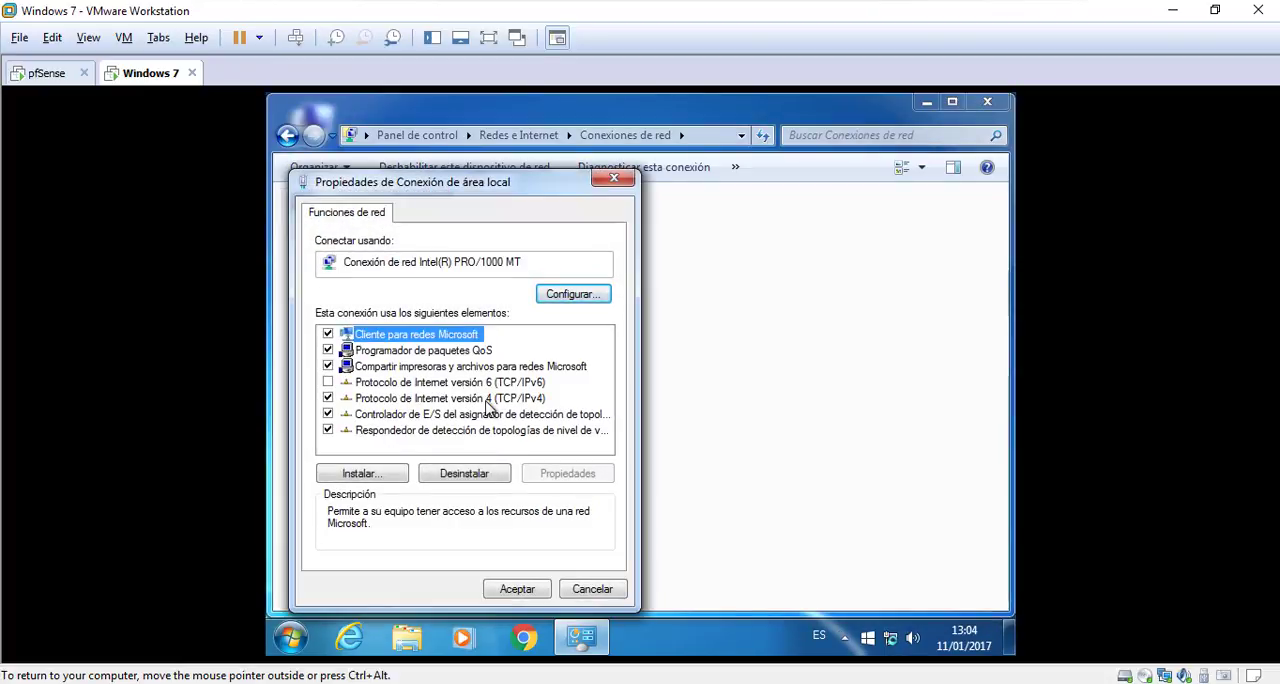
pyautogui.click(487, 398)
pyautogui.click(552, 476)
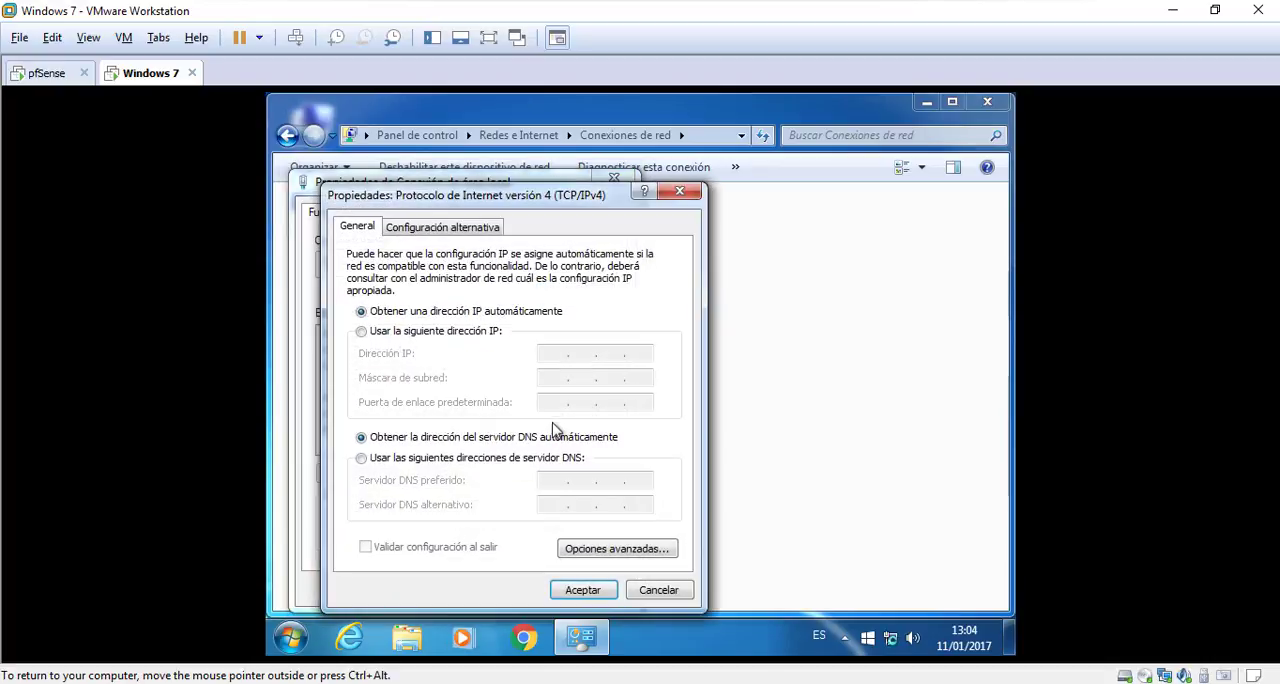
# Switch the Windows 7 connection to a manual IP configuration and set the IP address to 172.16.0.19
pyautogui.click(465, 340)
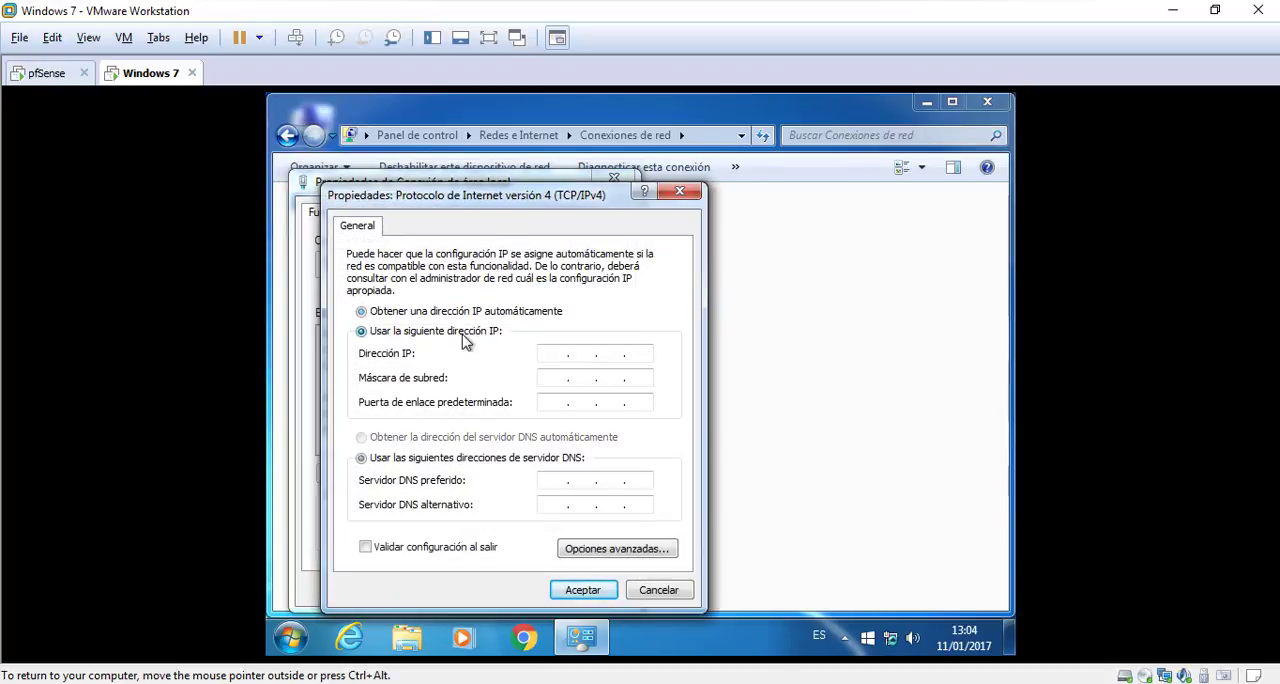
pyautogui.click(558, 353)
pyautogui.write('172.16.0.19')
pyautogui.press('Tab')
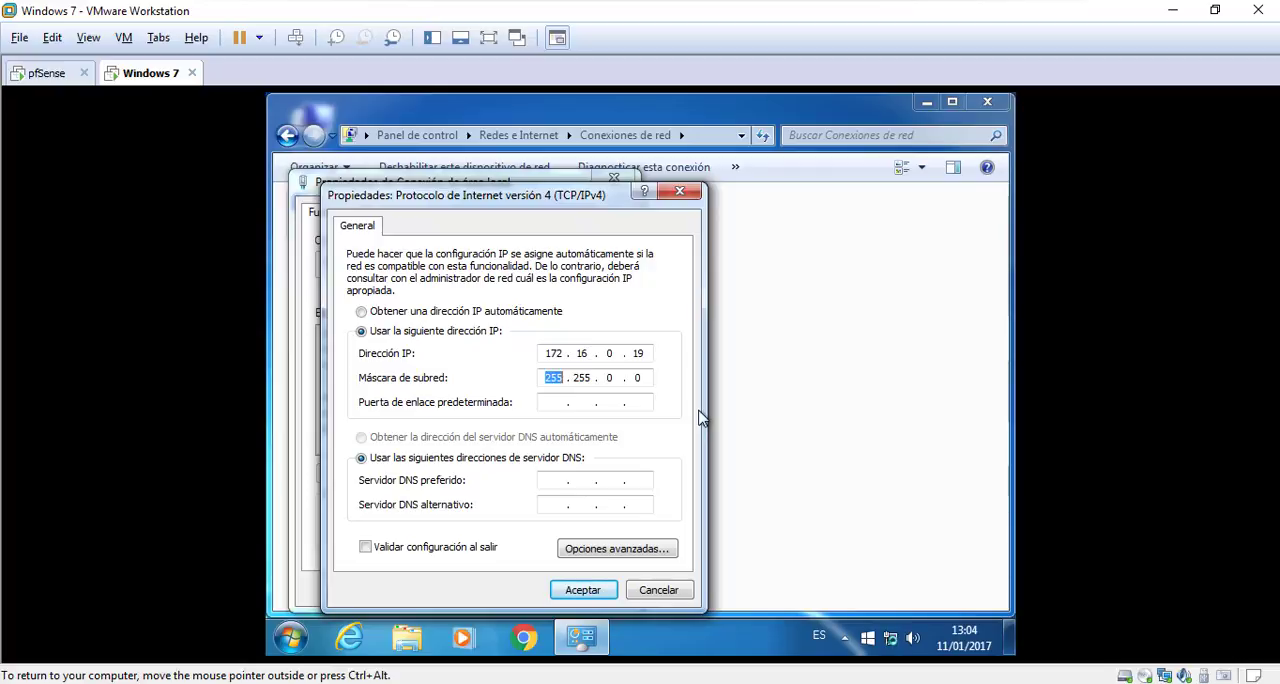
# Set the subnet mask to 255.255.254.0 and the default gateway to 172.16.0.2, accept the settings and close the network windows
pyautogui.write('255 . 255 . 254')
pyautogui.press('Tab')
pyautogui.write('172.16.0.2')
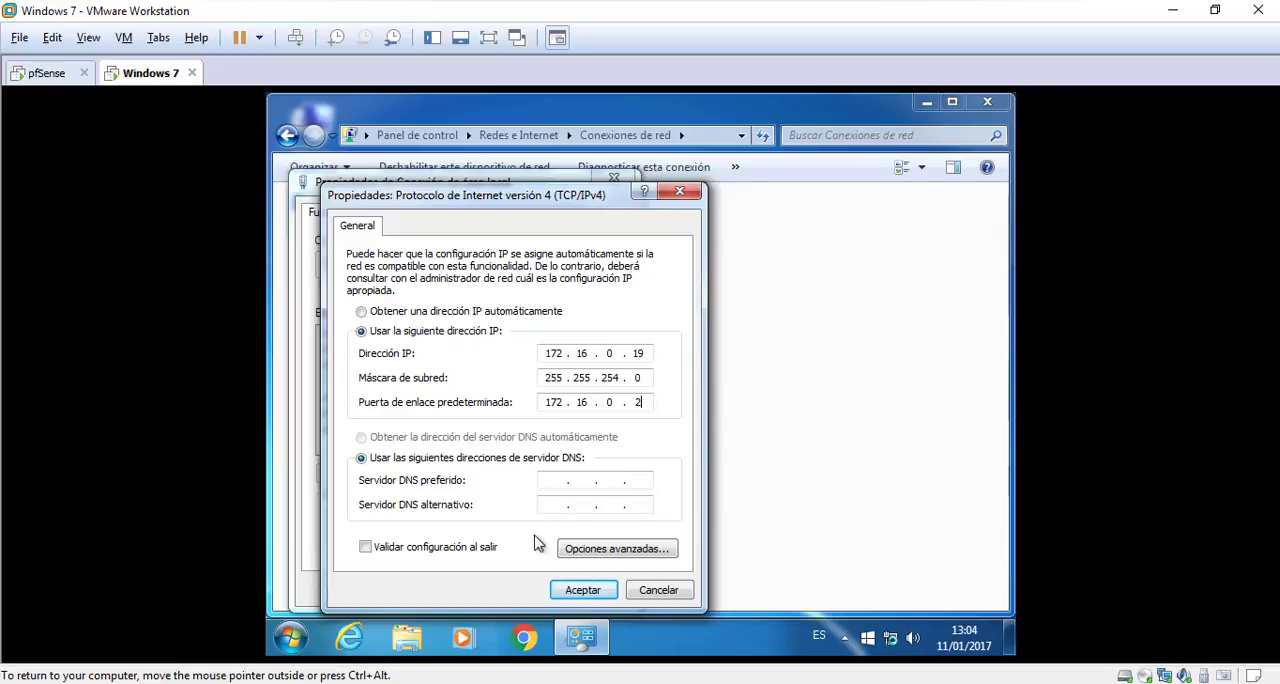
pyautogui.click(576, 589)
pyautogui.click(508, 596)
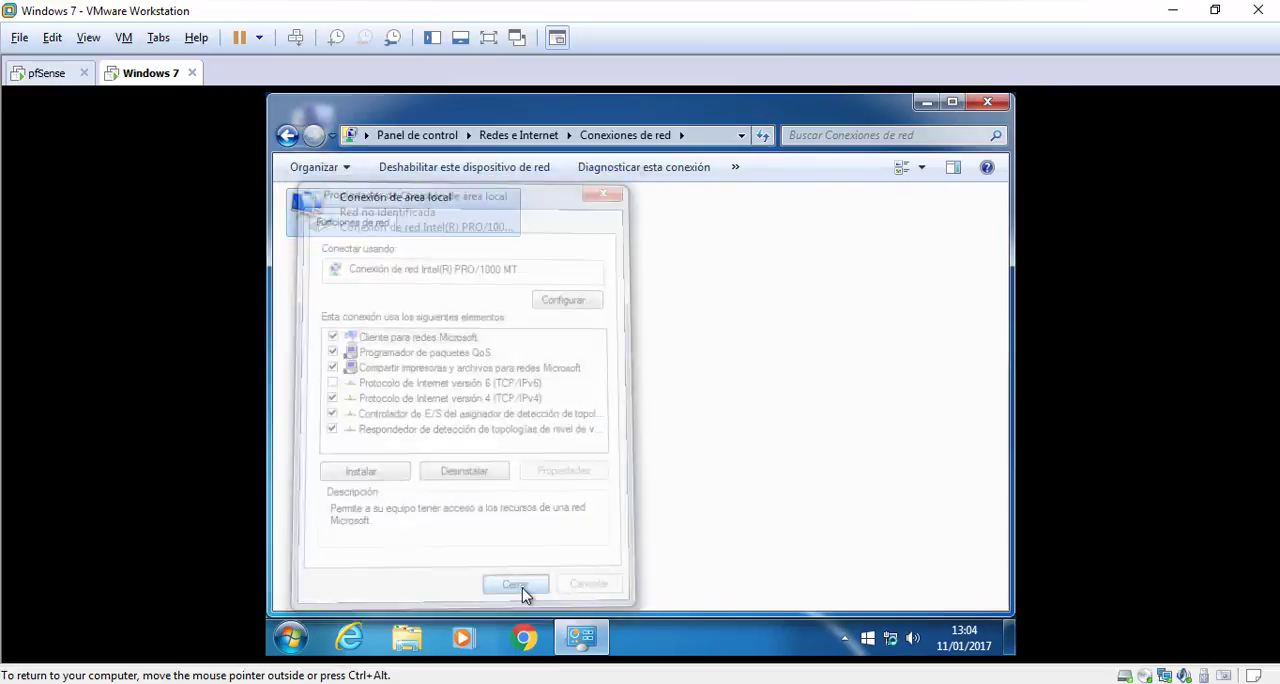
pyautogui.click(989, 104)
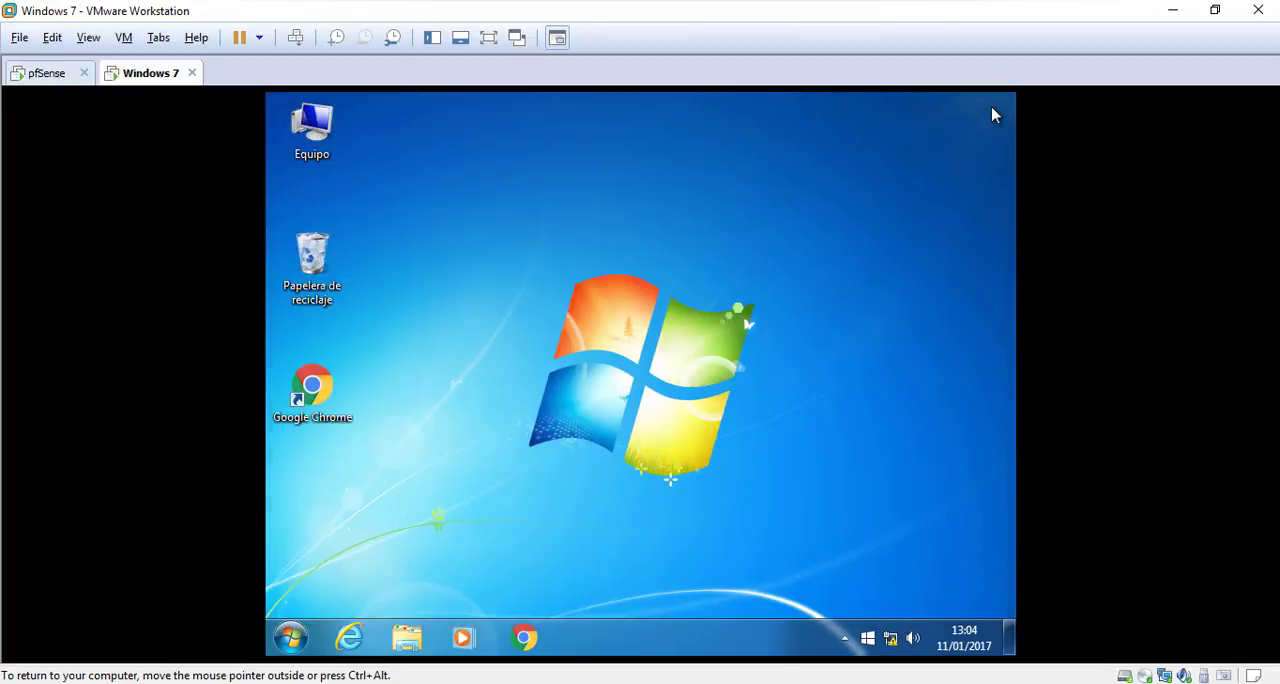
# Ping 172.16.0.2 from a Windows 7 command prompt to test the connection to pfSense, and close the prompt
pyautogui.click(291, 637)
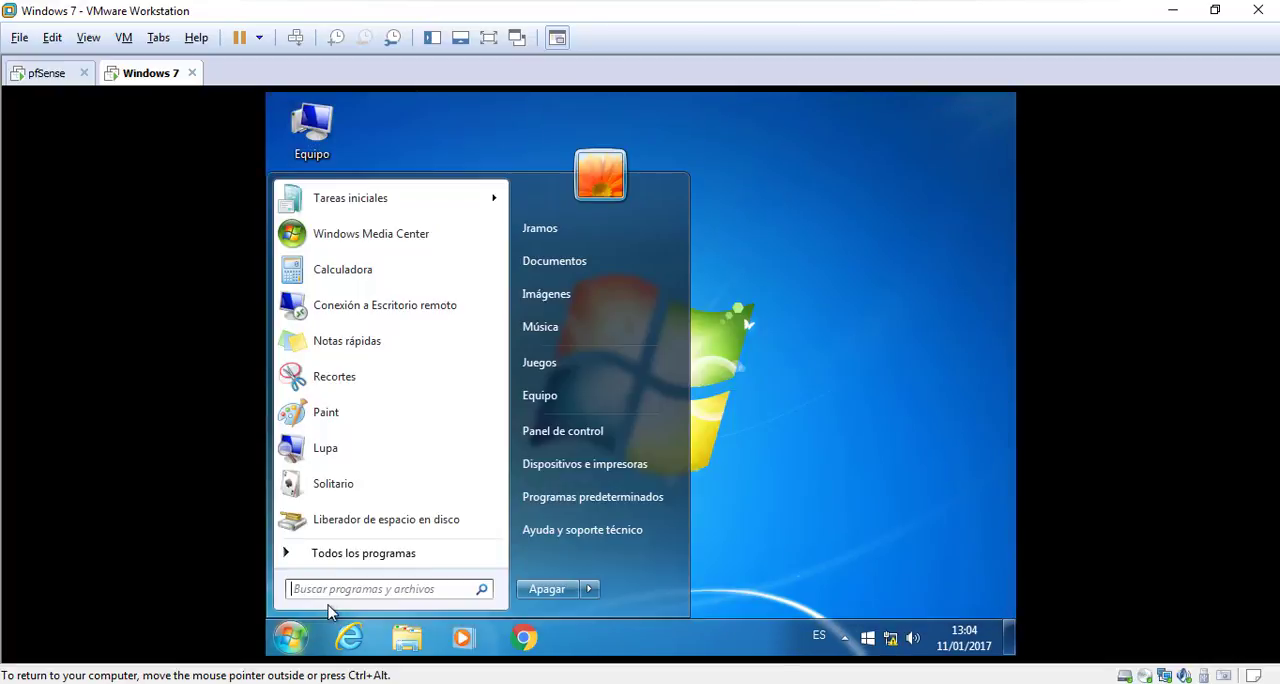
pyautogui.click(383, 589)
pyautogui.write('cmd')
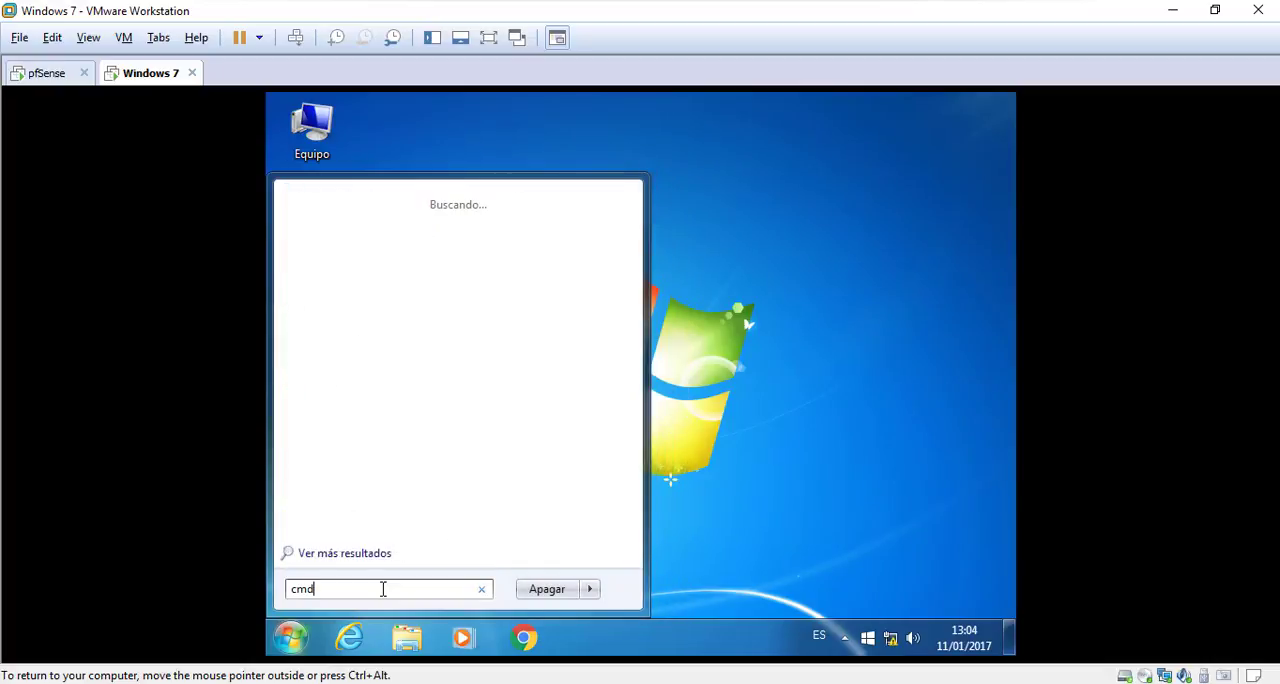
pyautogui.press('Return')
pyautogui.write('pi')
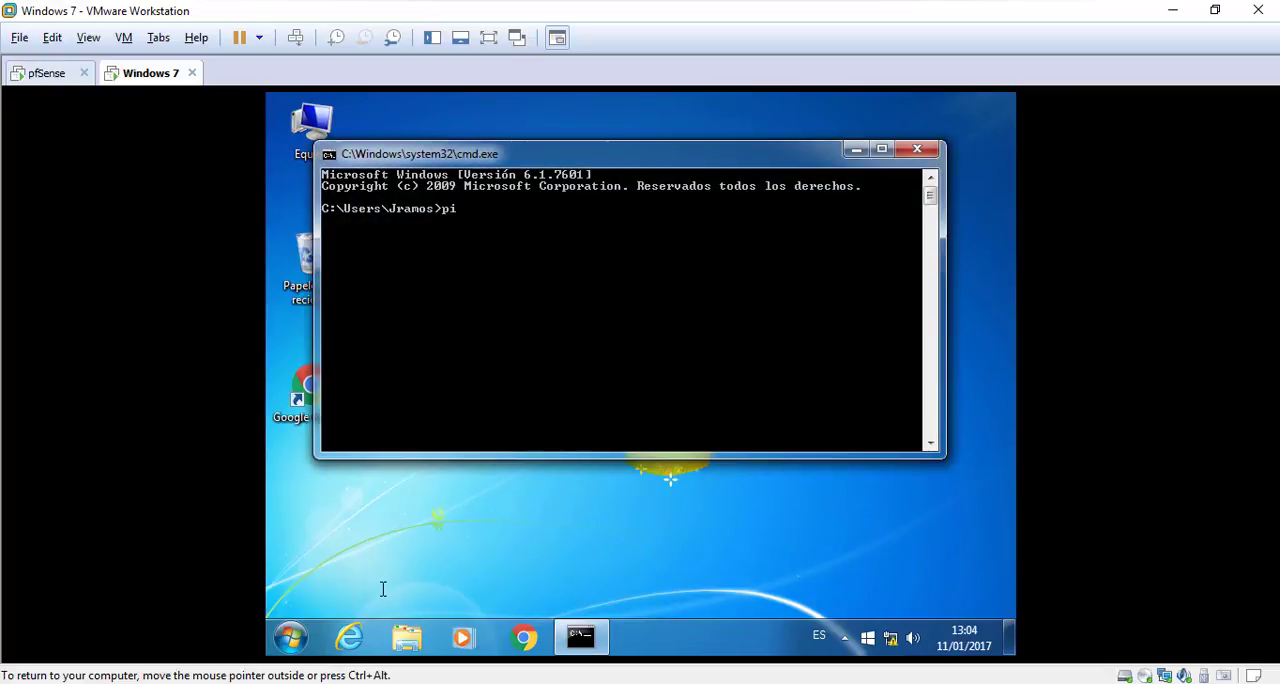
pyautogui.write('ng 172.16.0.2')
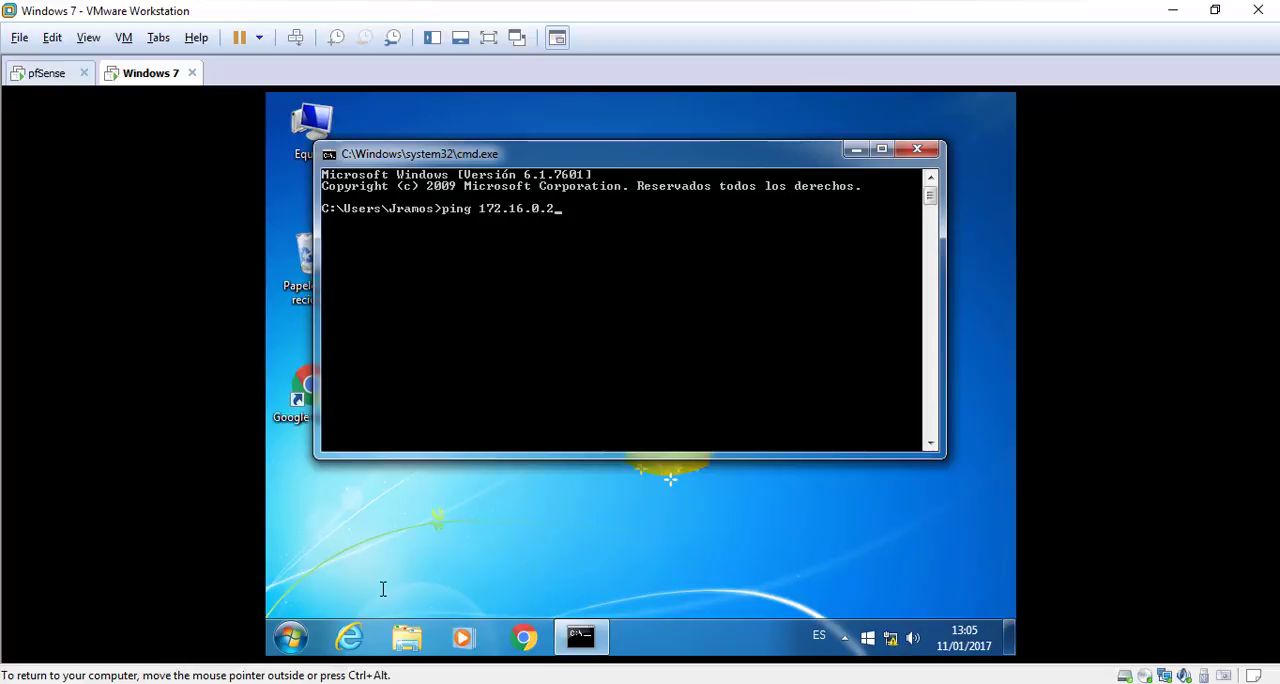
pyautogui.press('Return')
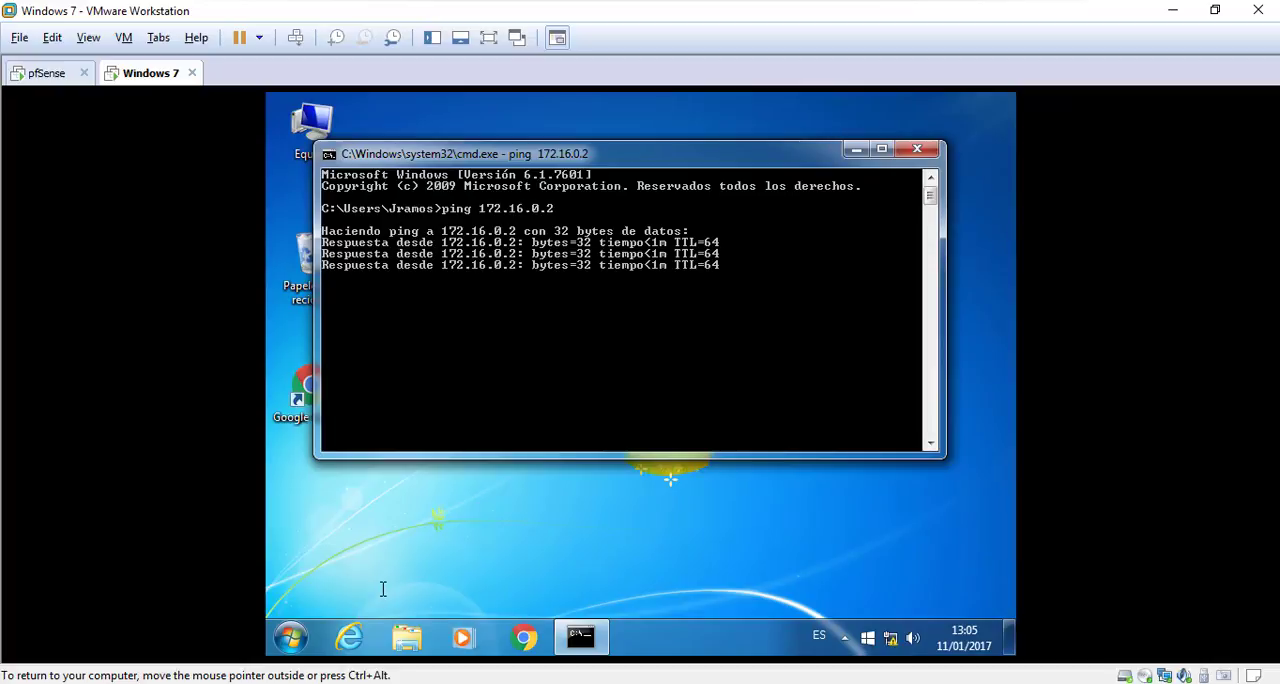
pyautogui.click(917, 150)
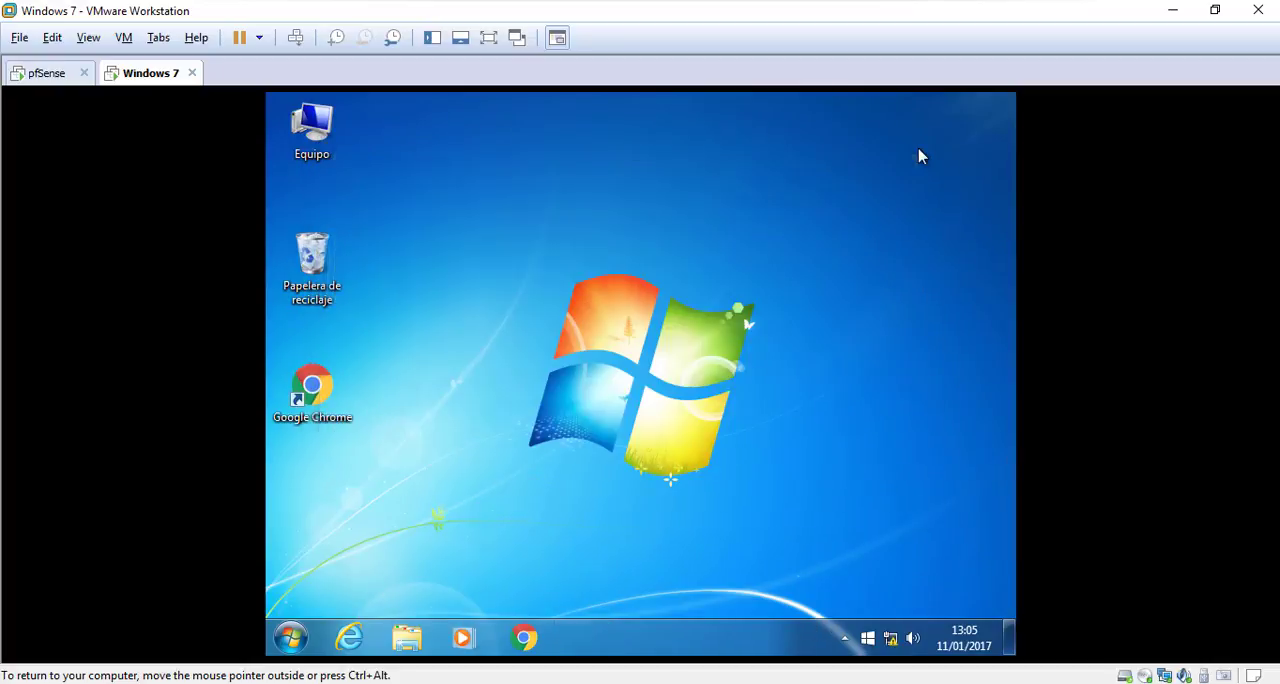
pyautogui.doubleClick(330, 391)
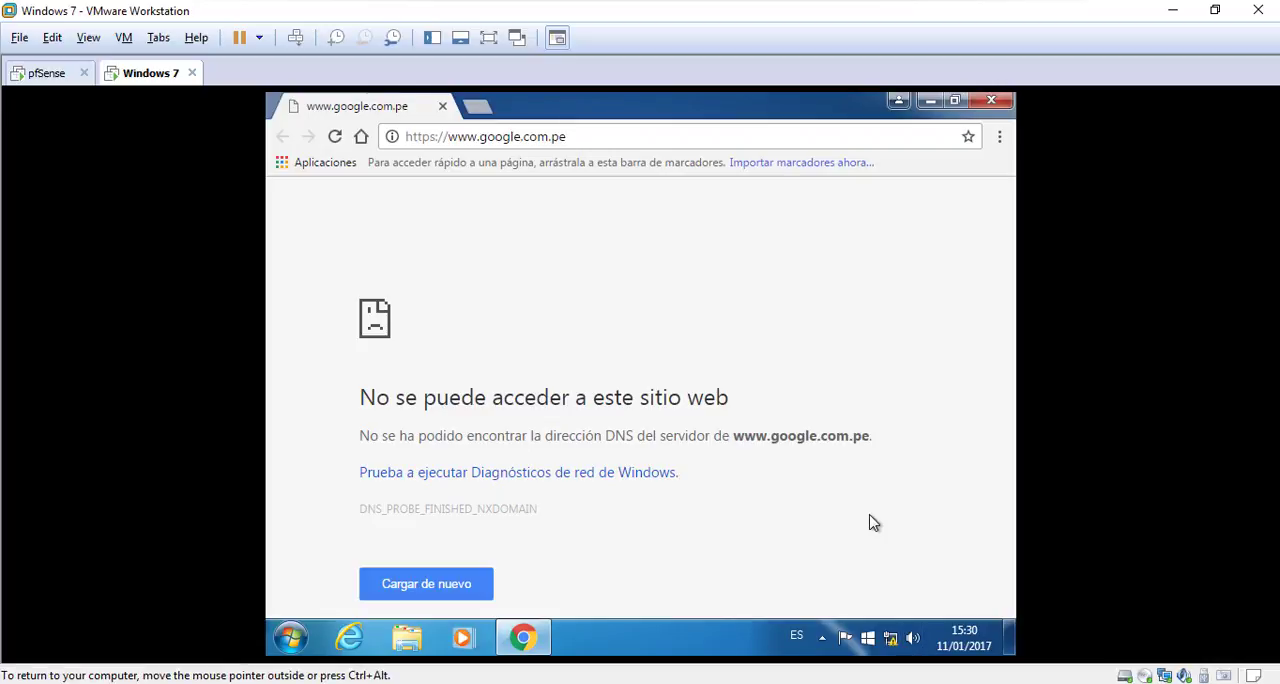
pyautogui.click(489, 40)
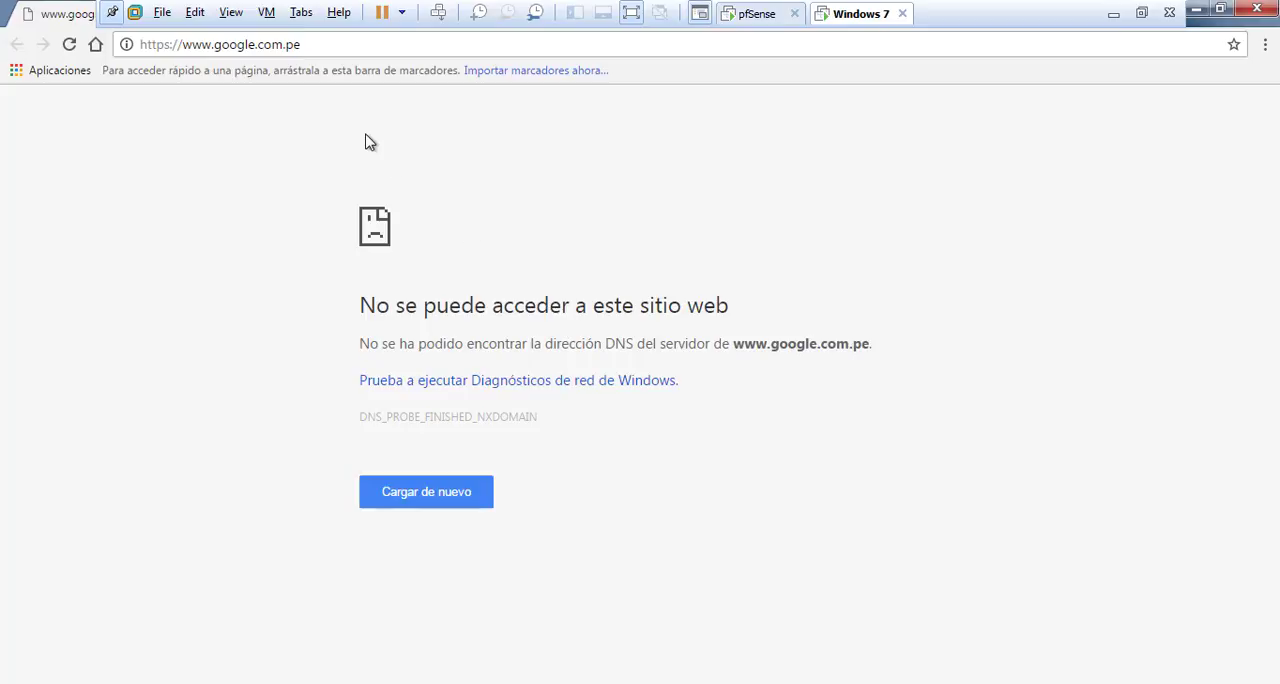
pyautogui.click(320, 46)
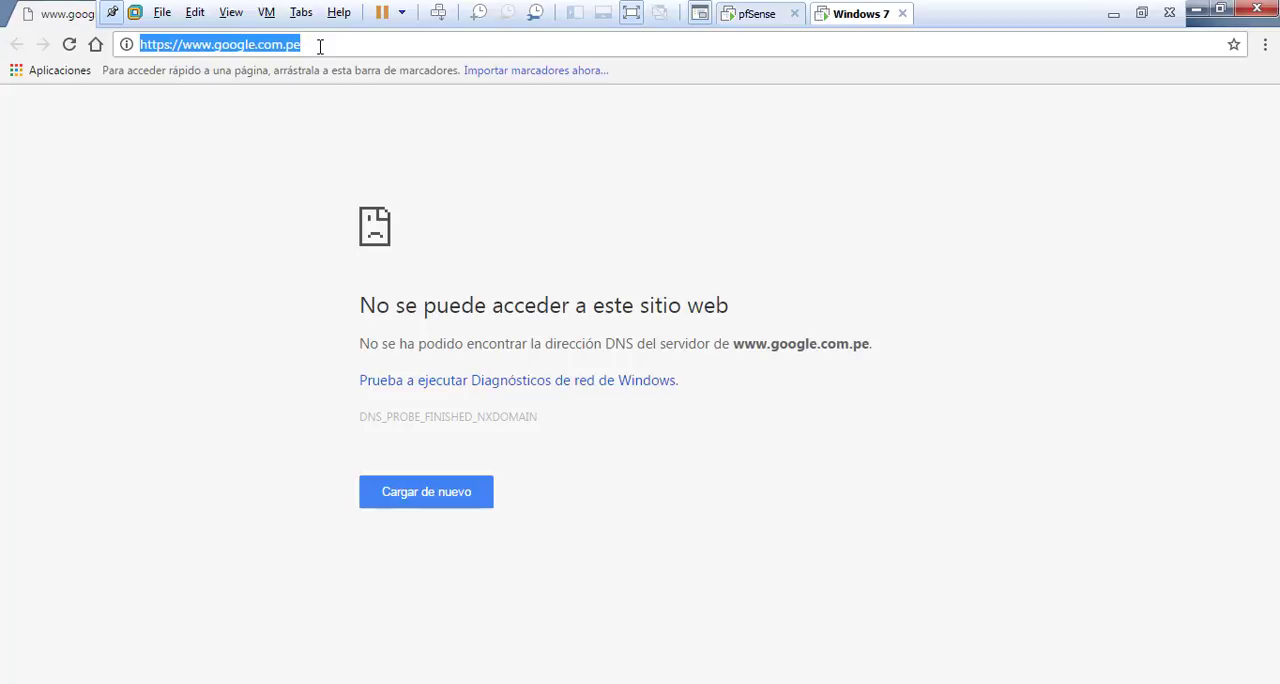
pyautogui.write('htt')
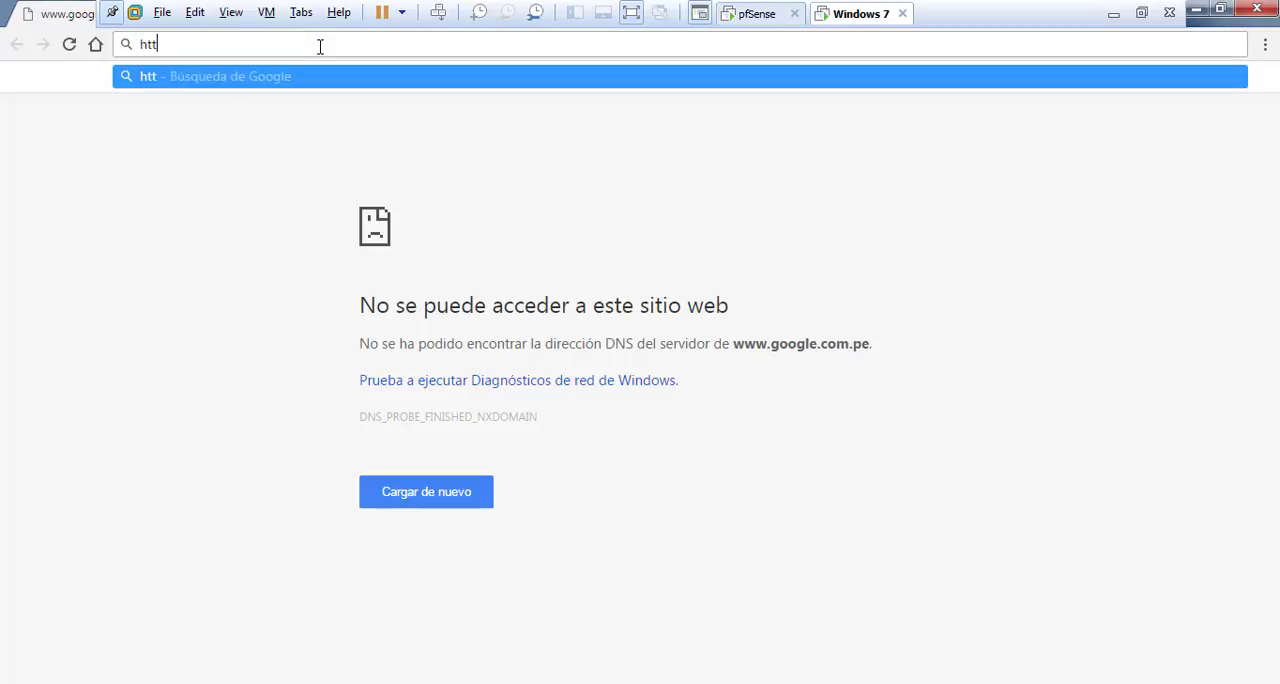
pyautogui.write('ps:')
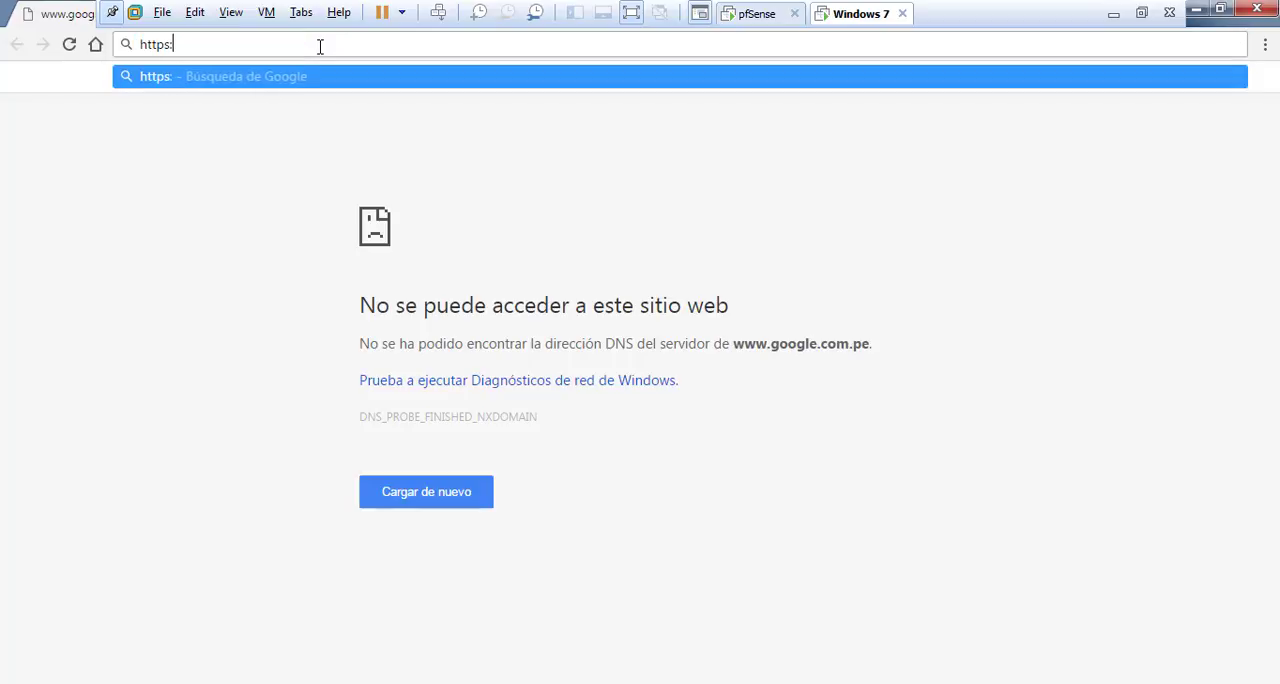
pyautogui.write('//')
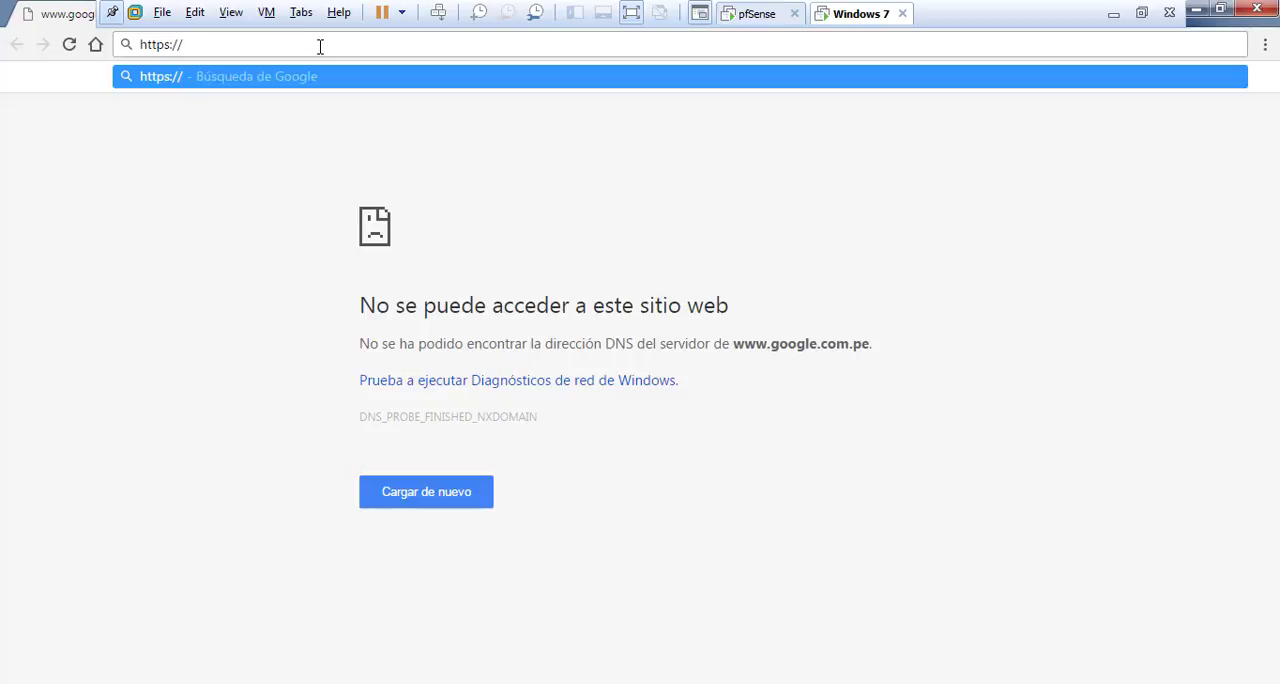
pyautogui.write('172')
pyautogui.write('.16.0.2')
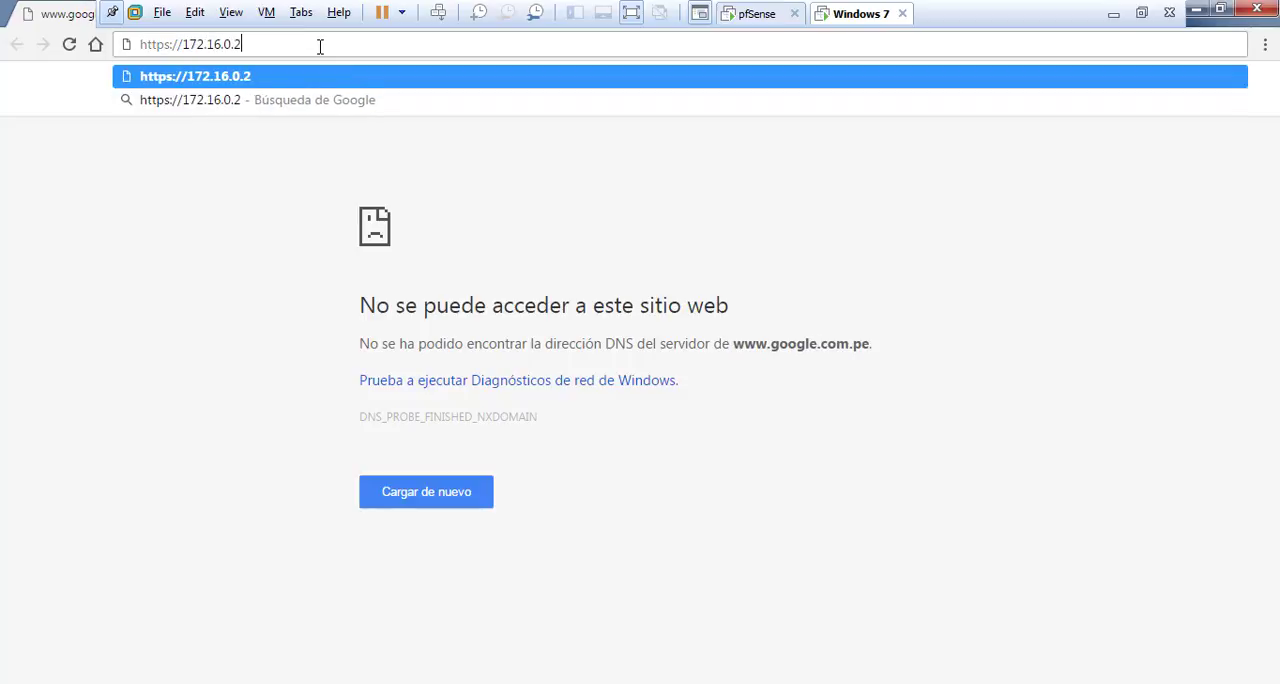
pyautogui.press('Return')
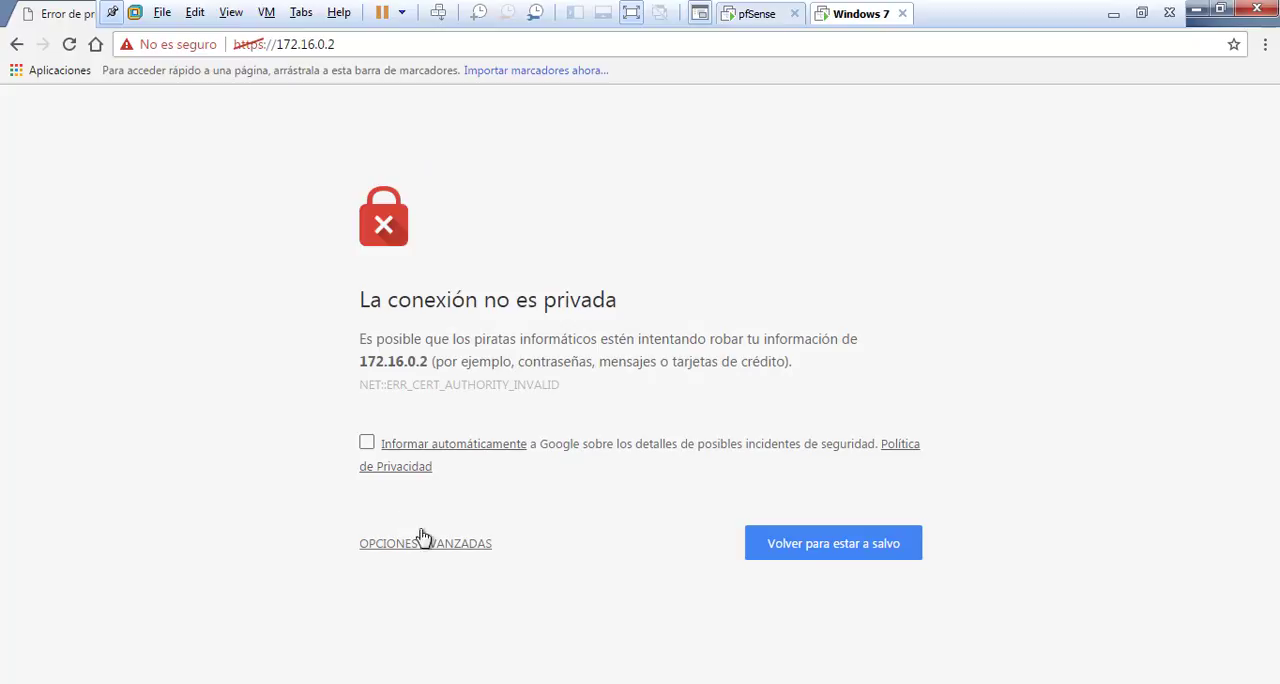
# Bypass the certificate warning and proceed to the unsafe site 172.16.0.2
pyautogui.click(480, 548)
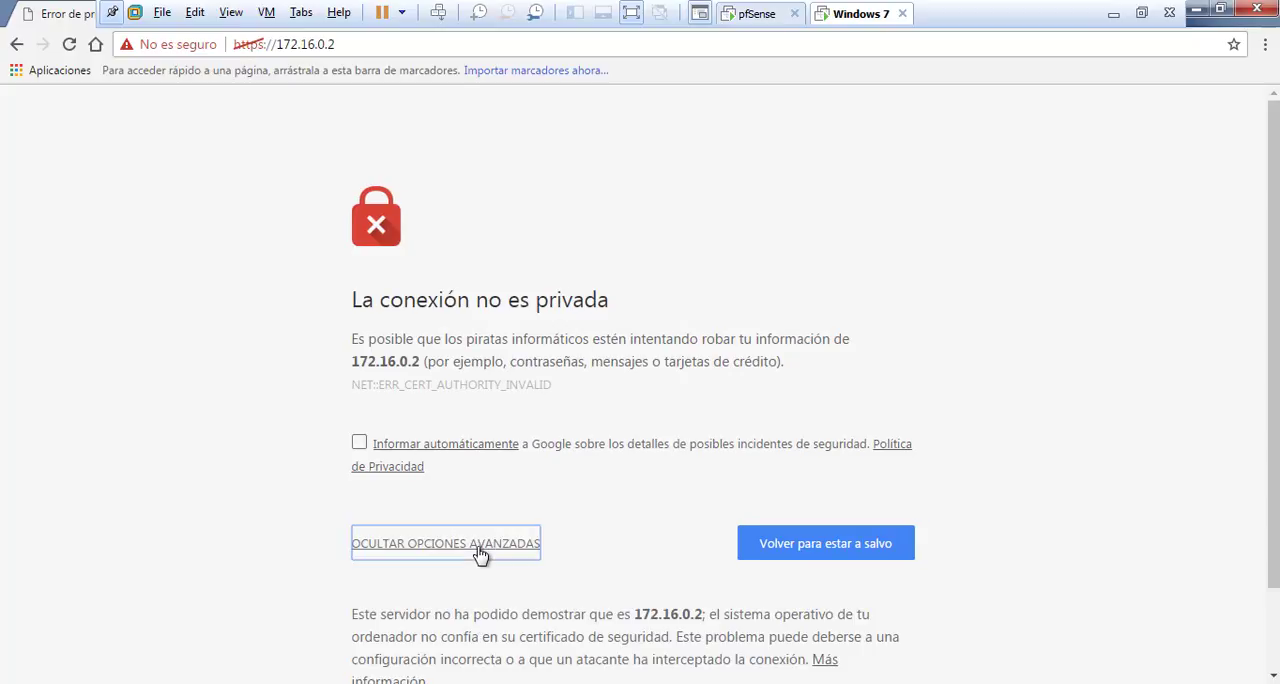
pyautogui.scroll(-1, 600, 515)
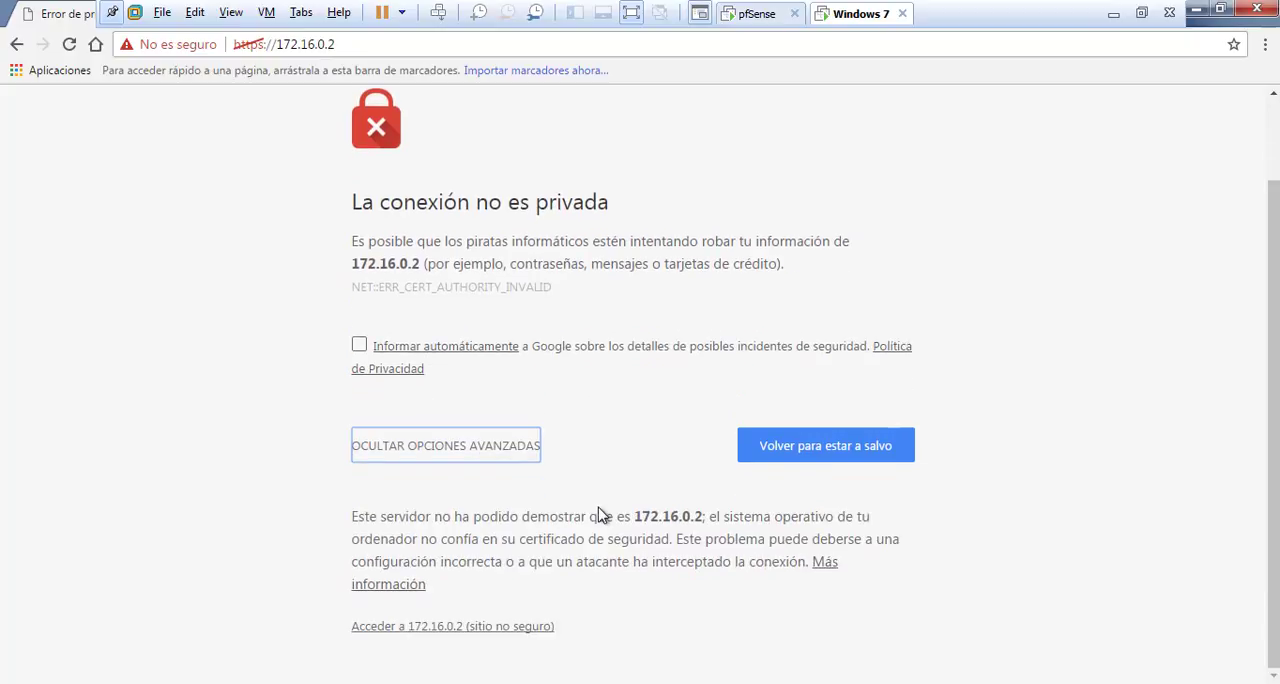
pyautogui.click(459, 630)
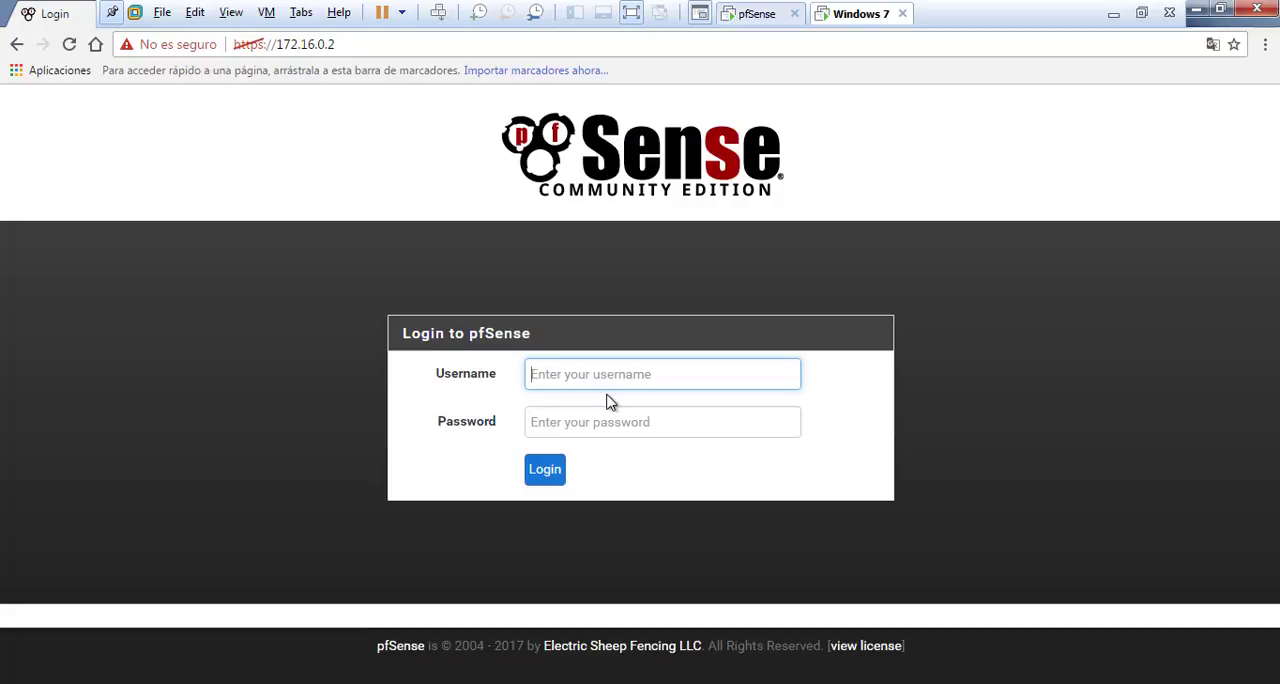
# Log in to pfSense with the username admin and the account password
pyautogui.write('admin')
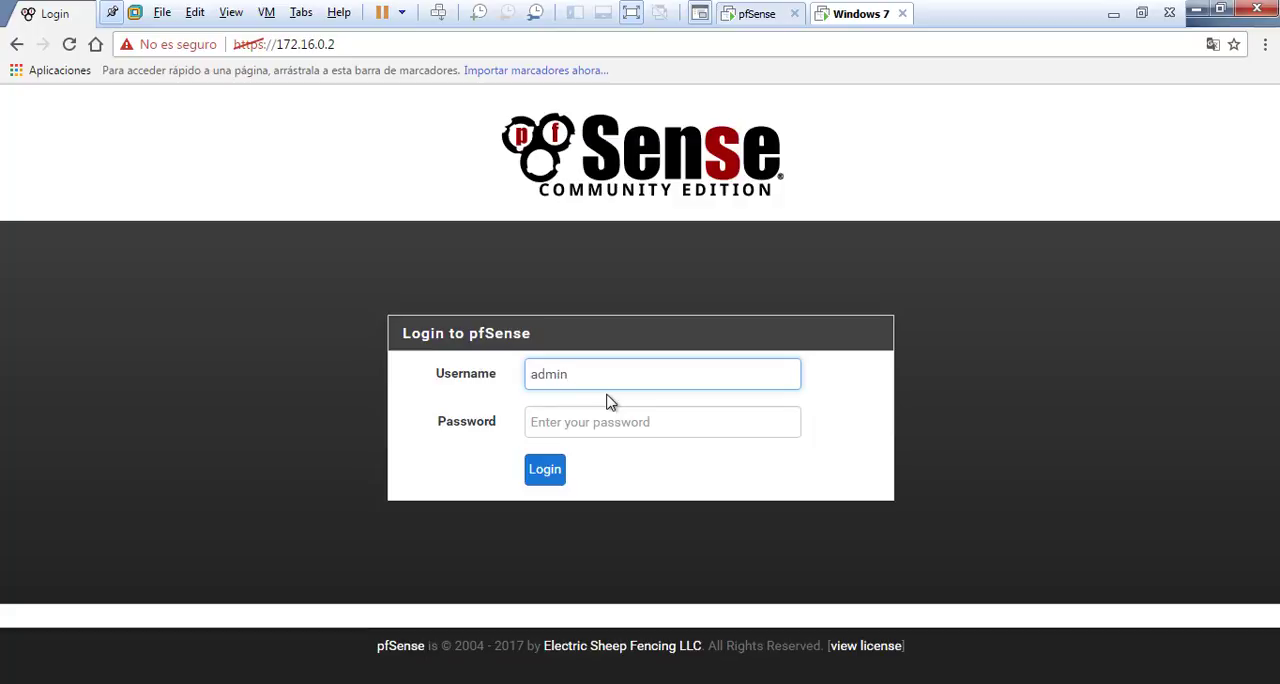
pyautogui.press('Tab')
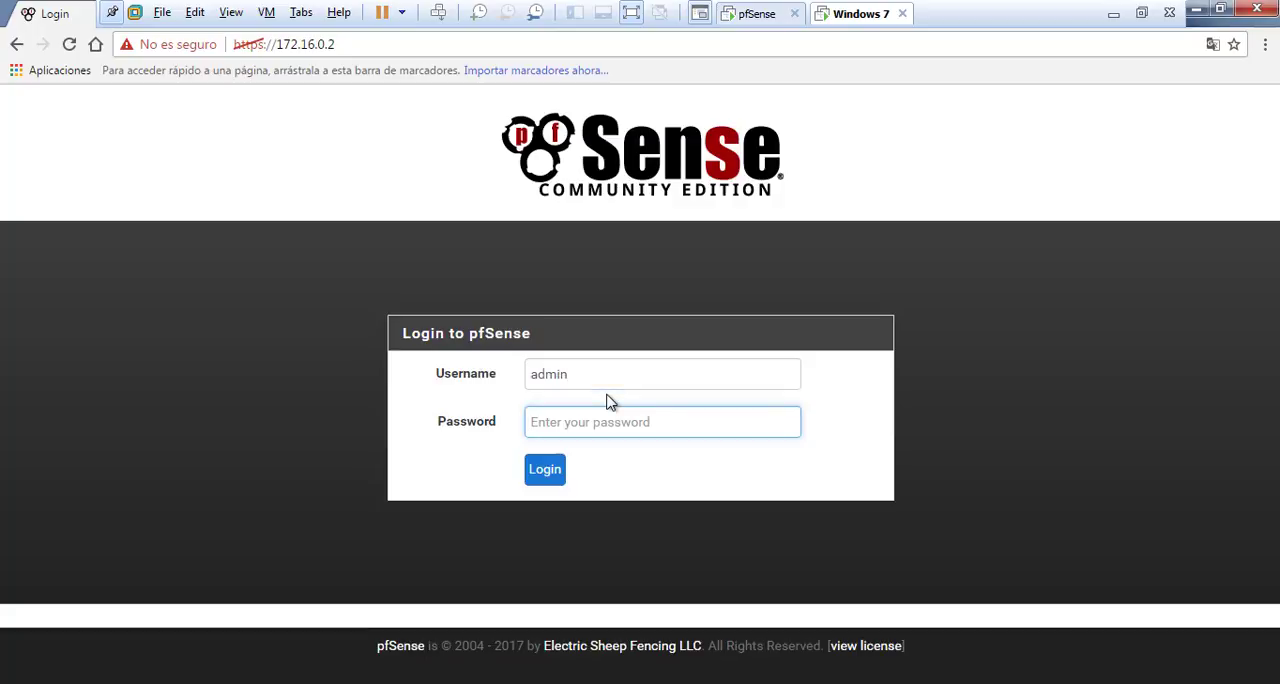
pyautogui.write('*******')
pyautogui.press('Return')
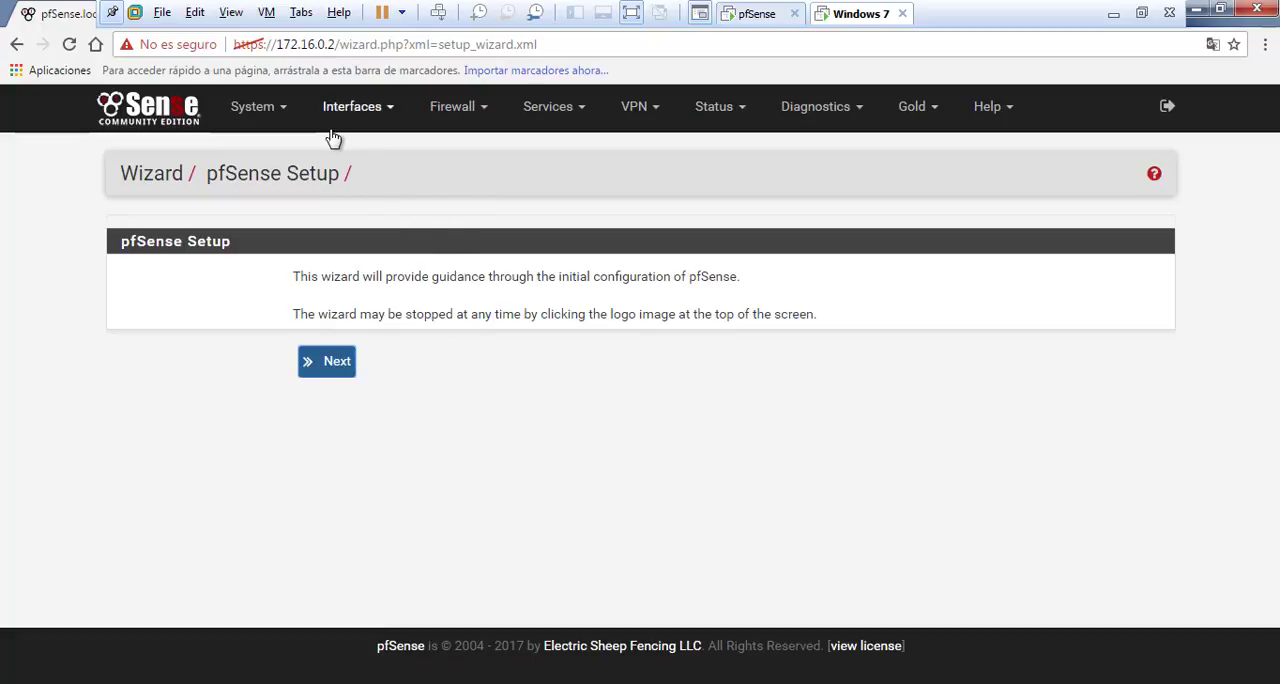
# Advance the setup wizard to the general information page and set the domain to lan.serviram.com
pyautogui.click(340, 366)
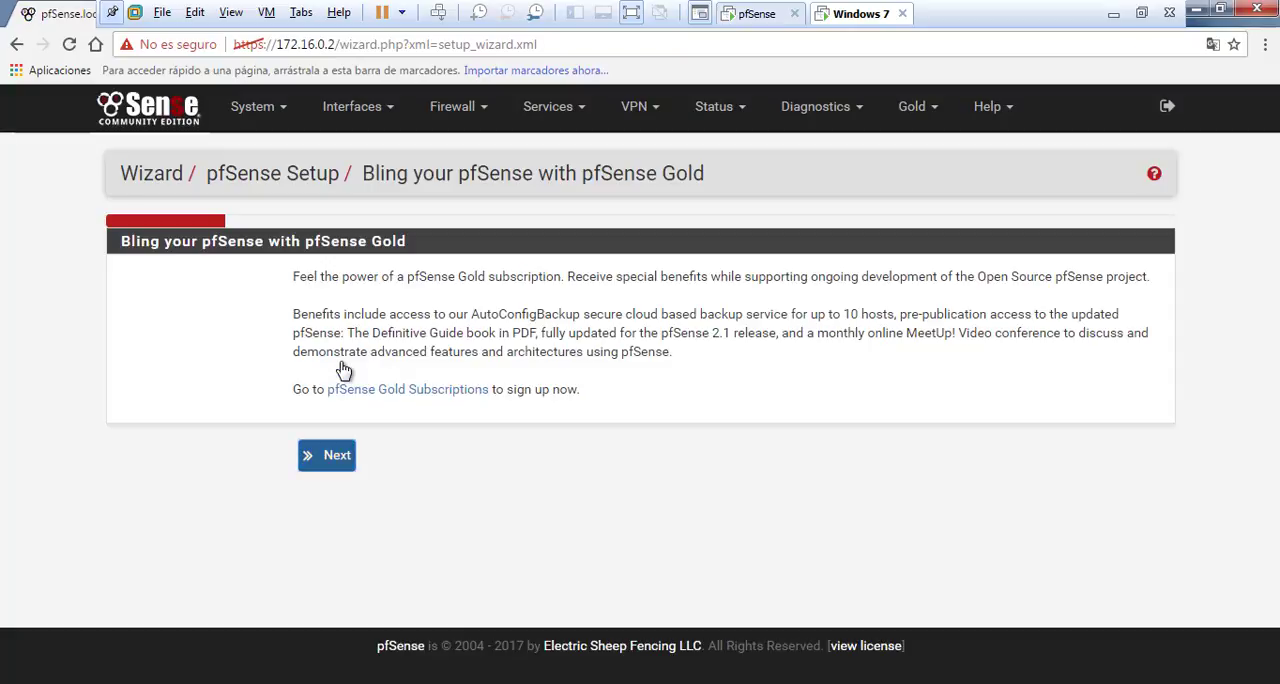
pyautogui.click(333, 460)
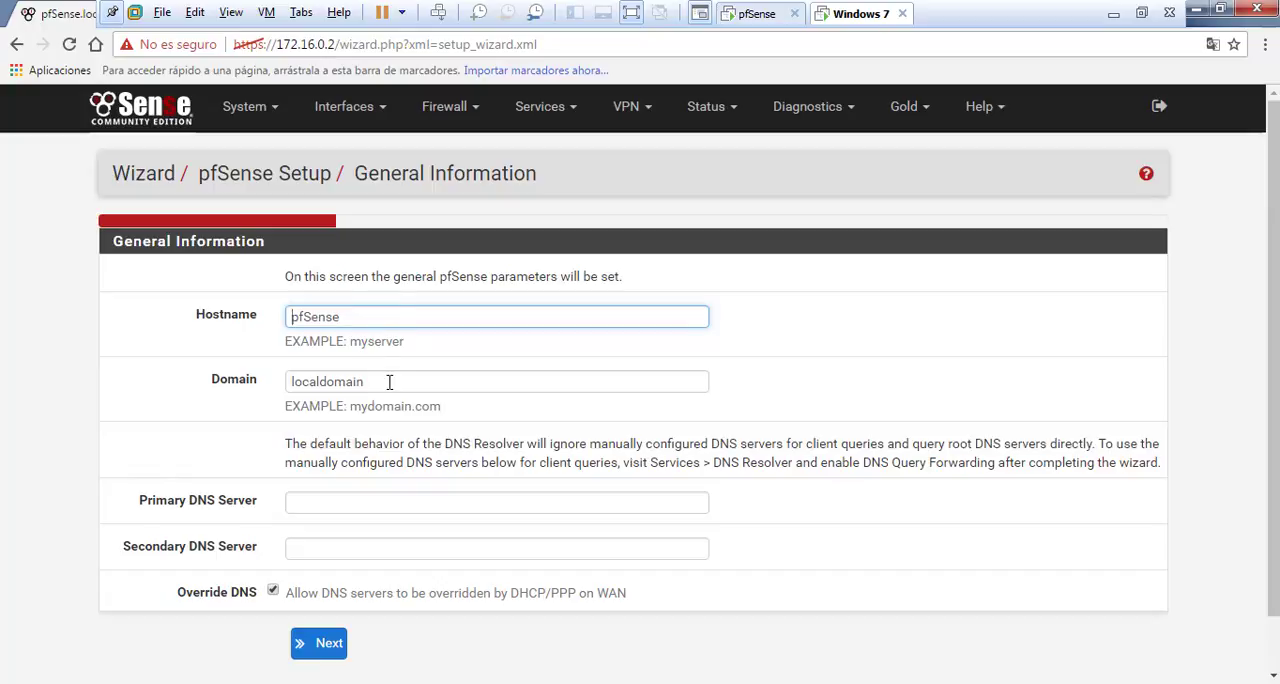
pyautogui.moveTo(388, 381); pyautogui.dragTo(317, 424)
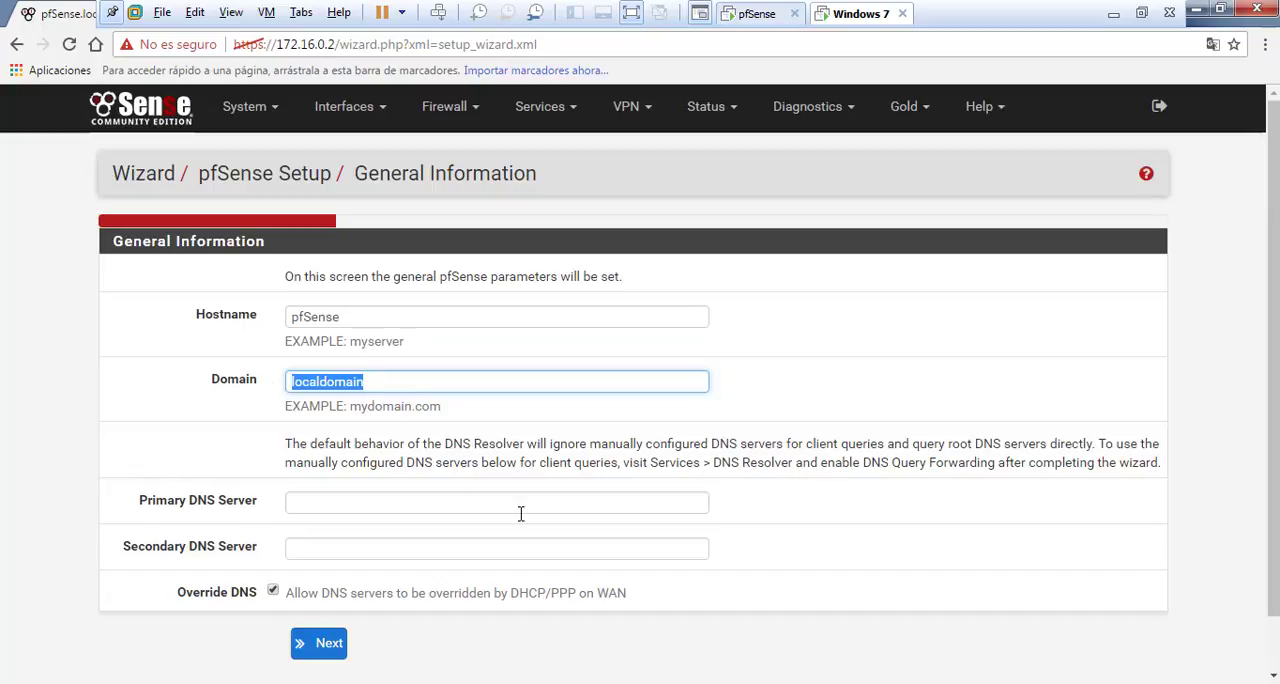
pyautogui.write('lan')
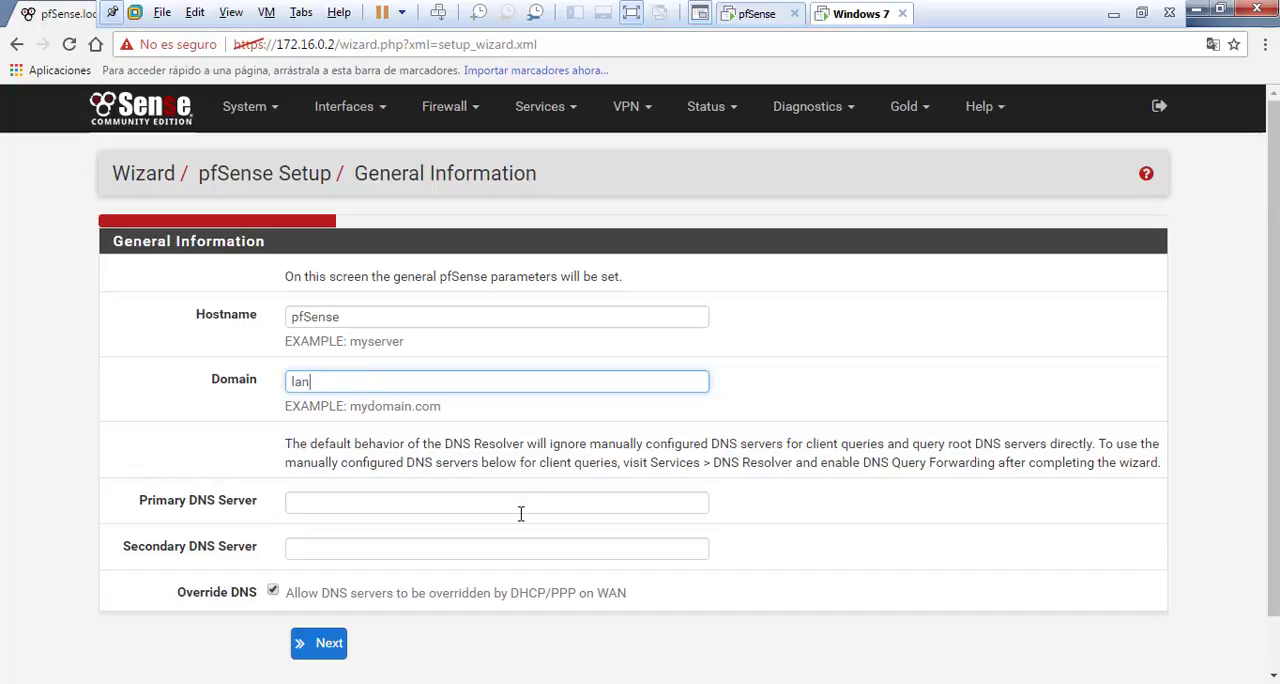
pyautogui.write('.serviram.com')
pyautogui.scroll(-1, 520, 513)
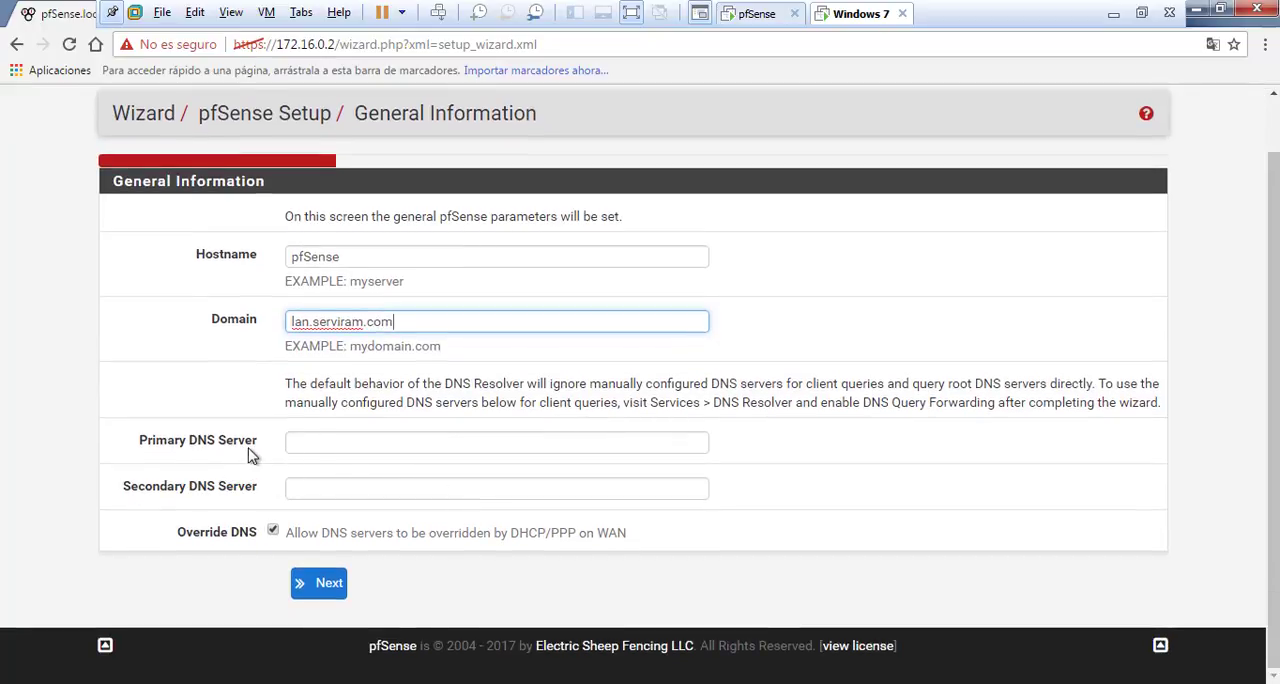
# Set the primary DNS server to 8.8.8.8 and the secondary to 8.8.4.4, and continue to the time server page
pyautogui.click(308, 444)
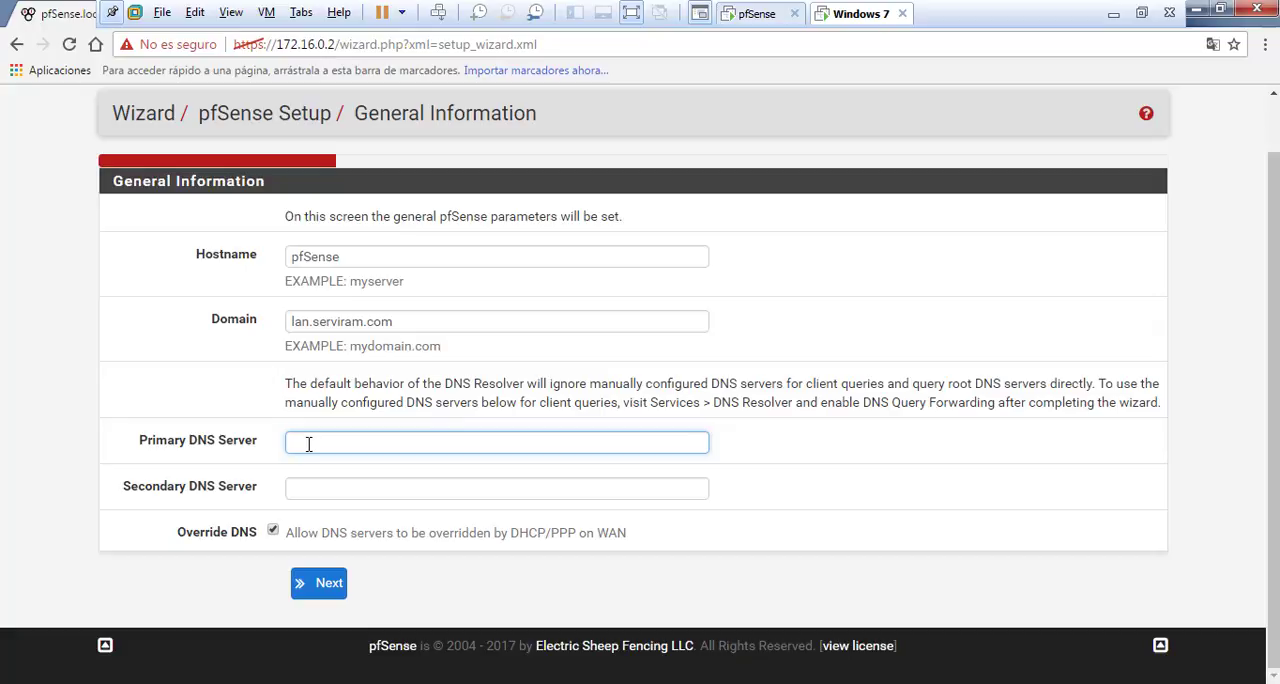
pyautogui.write('8.8.8.8')
pyautogui.press('Tab')
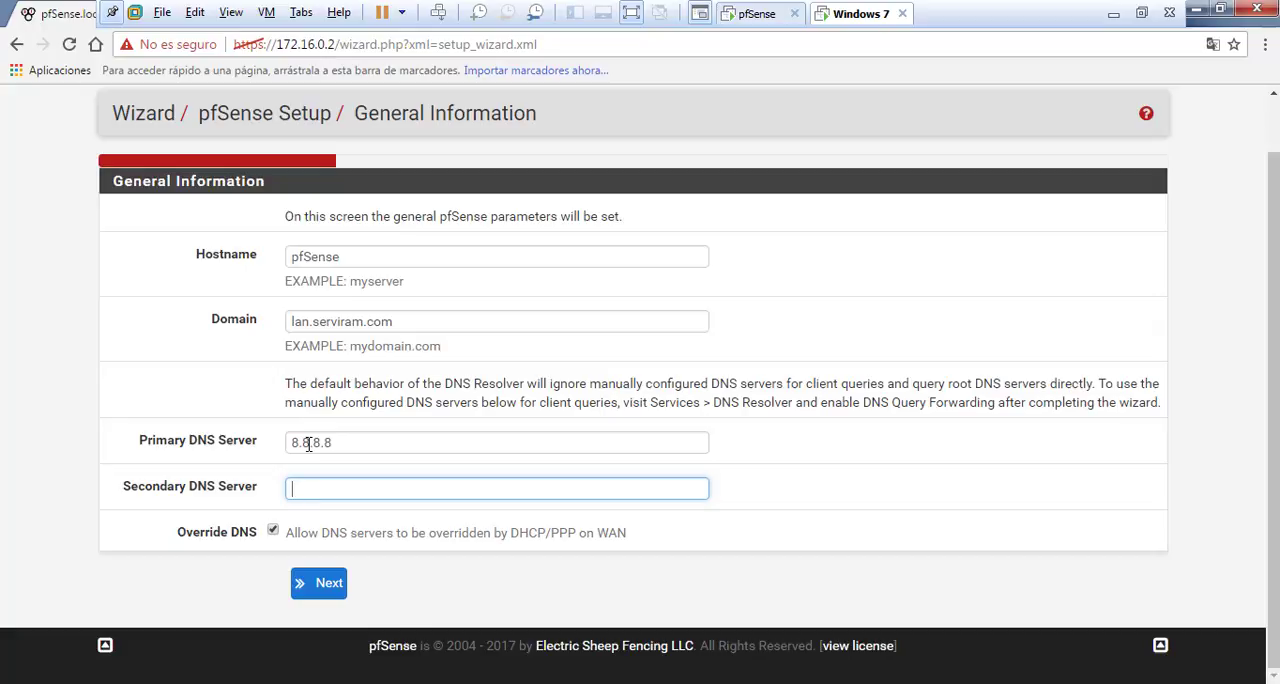
pyautogui.write('8.8.4.4')
pyautogui.click(322, 585)
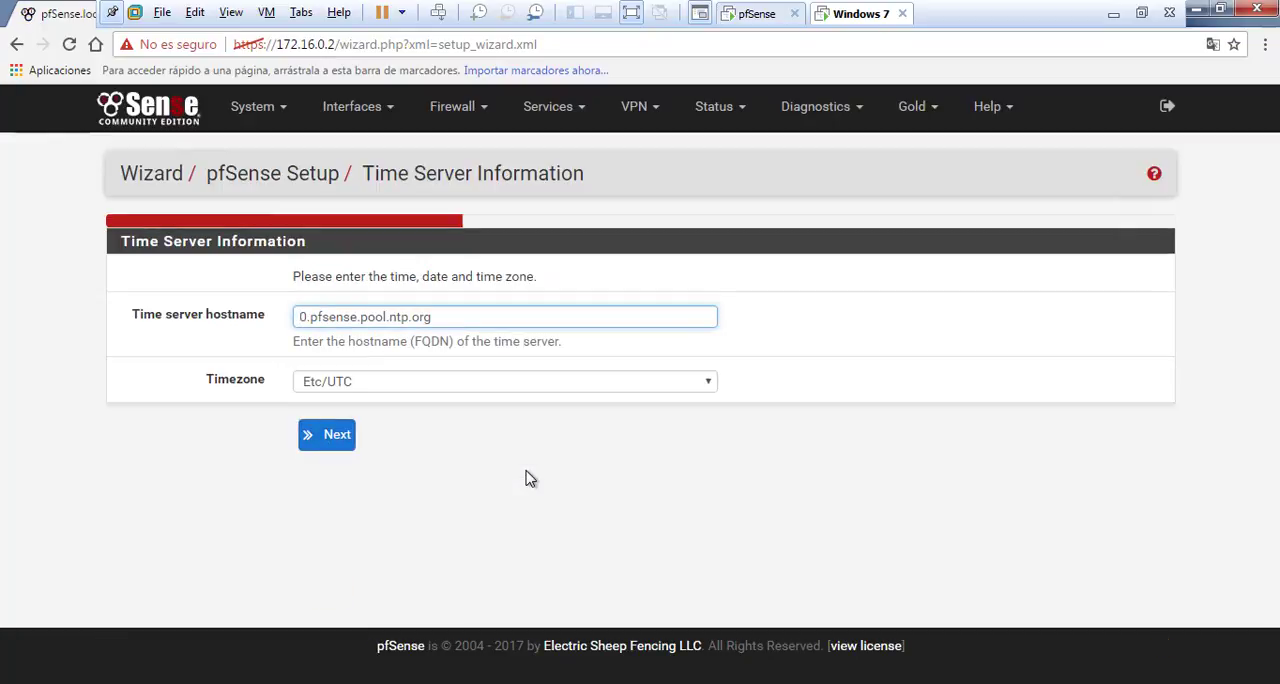
# Set the timezone to America/Lima and continue to the WAN interface configuration page
pyautogui.click(710, 391)
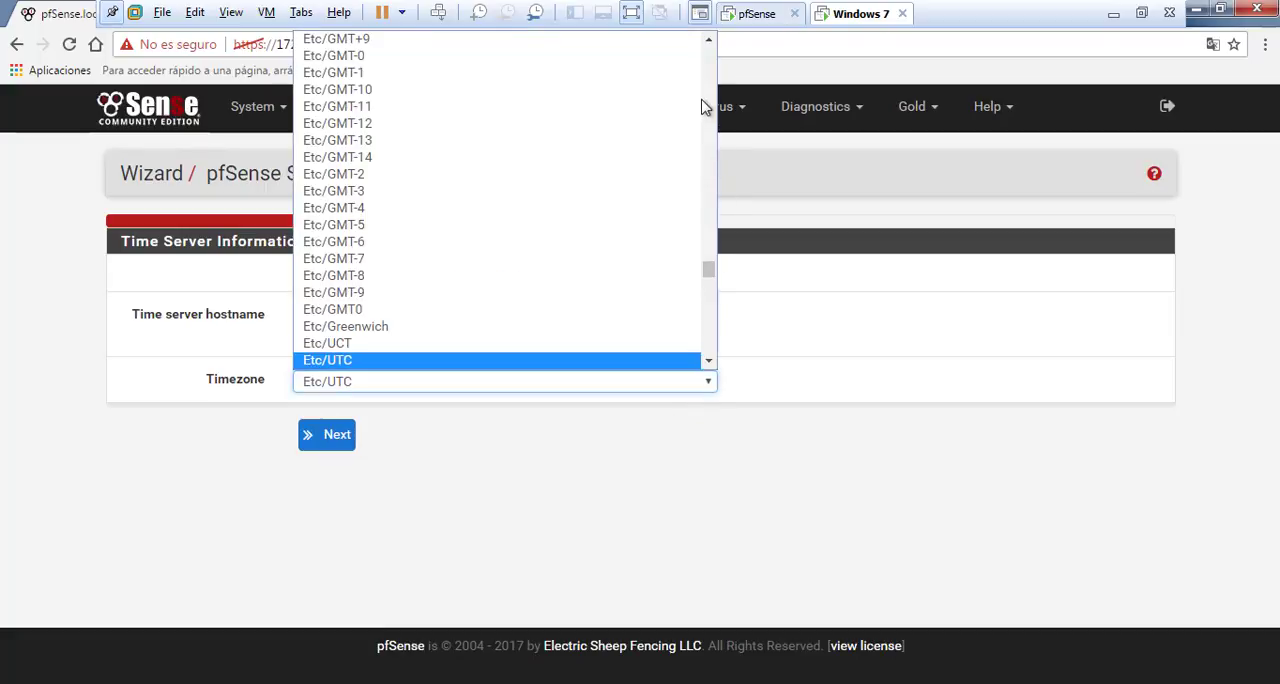
pyautogui.scroll(10, 712, 55)
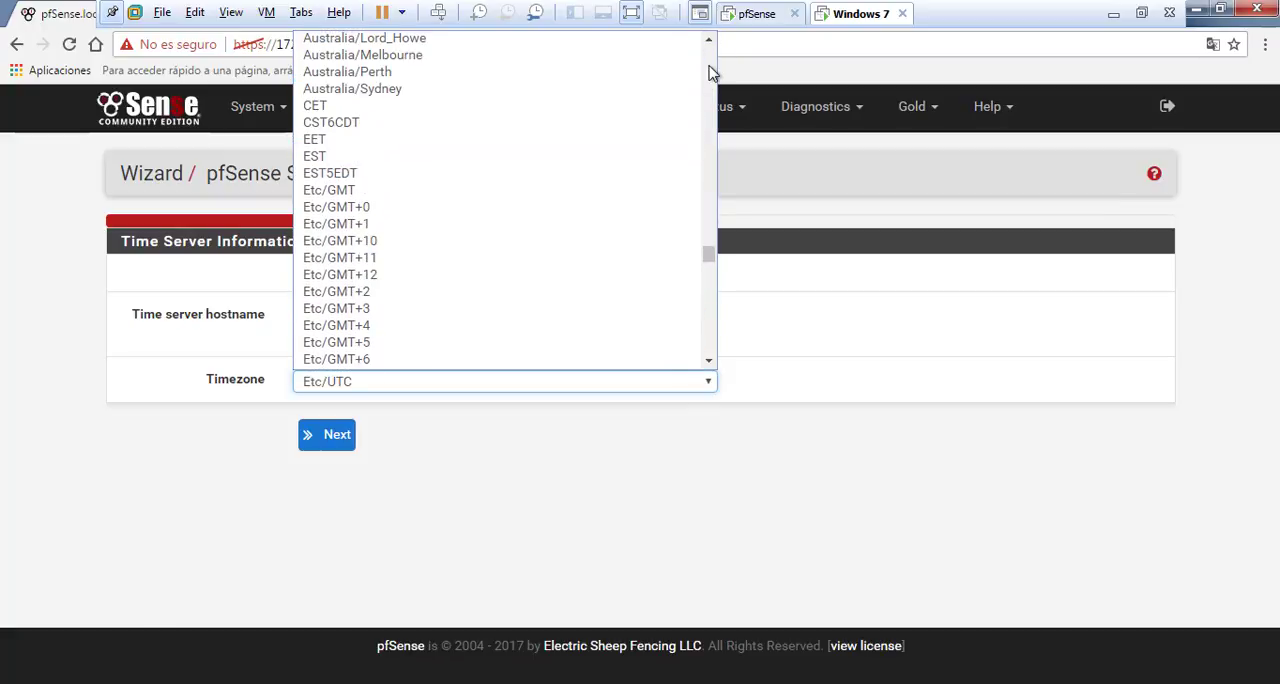
pyautogui.scroll(20, 712, 73)
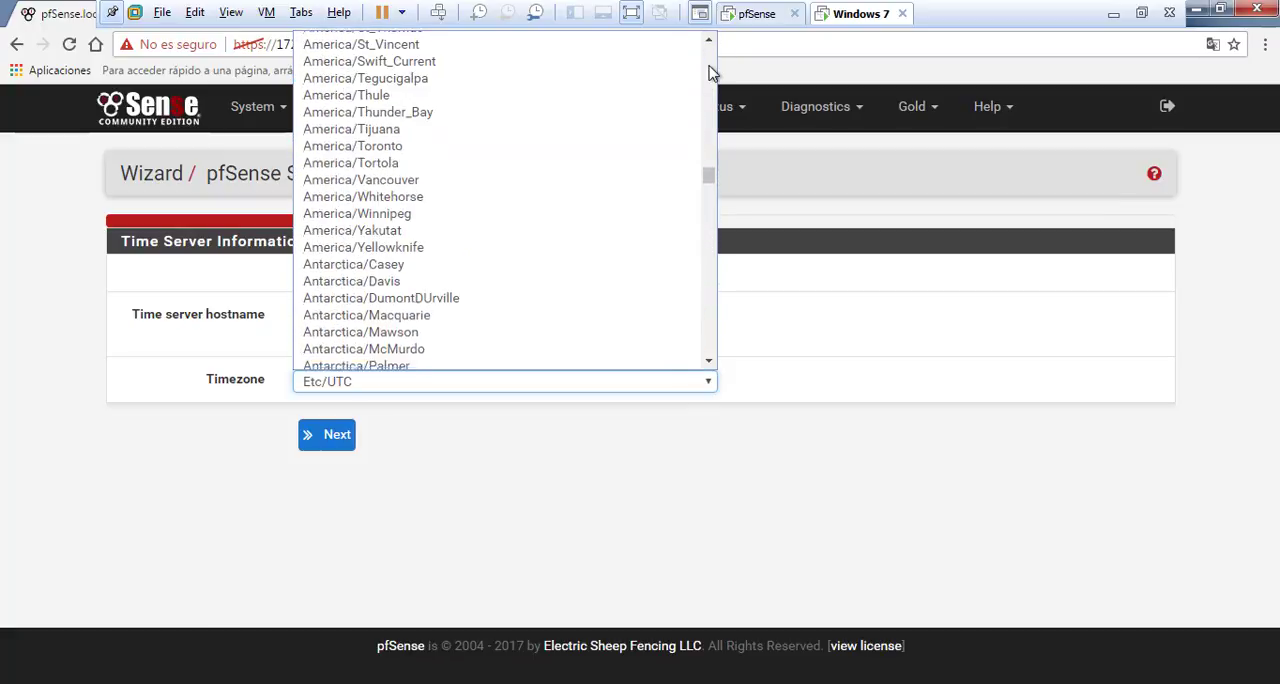
pyautogui.scroll(6, 712, 73)
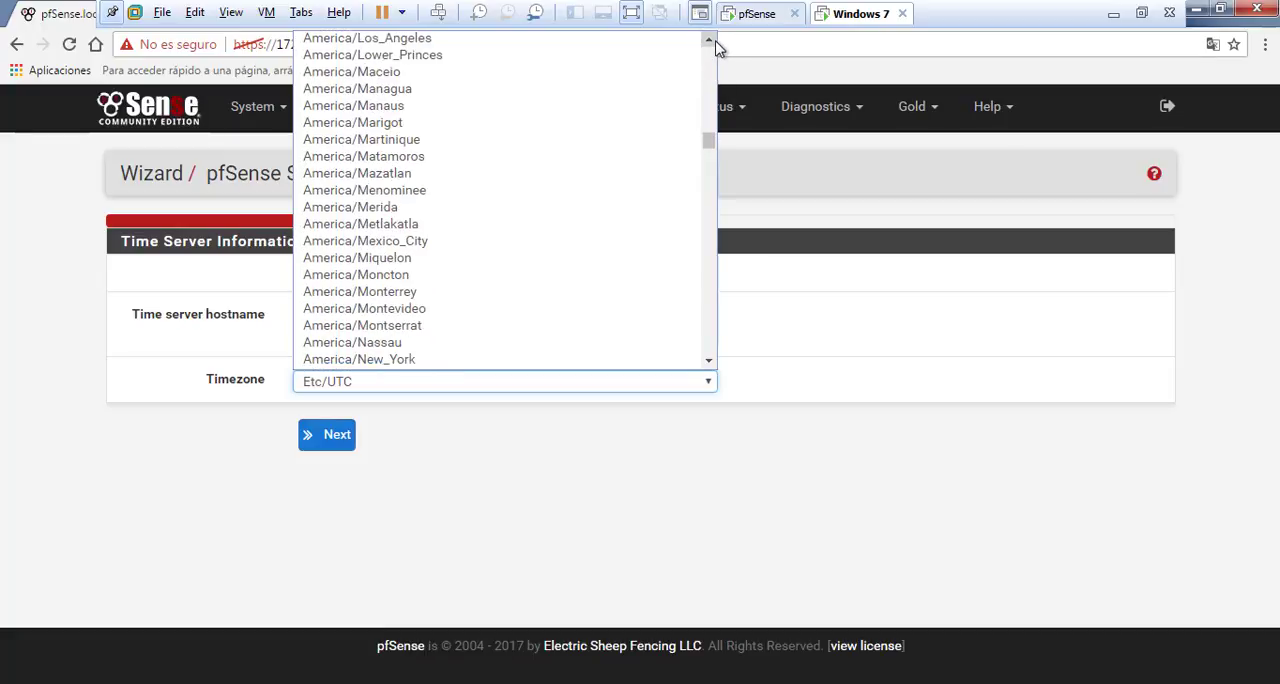
pyautogui.scroll(2, 712, 47)
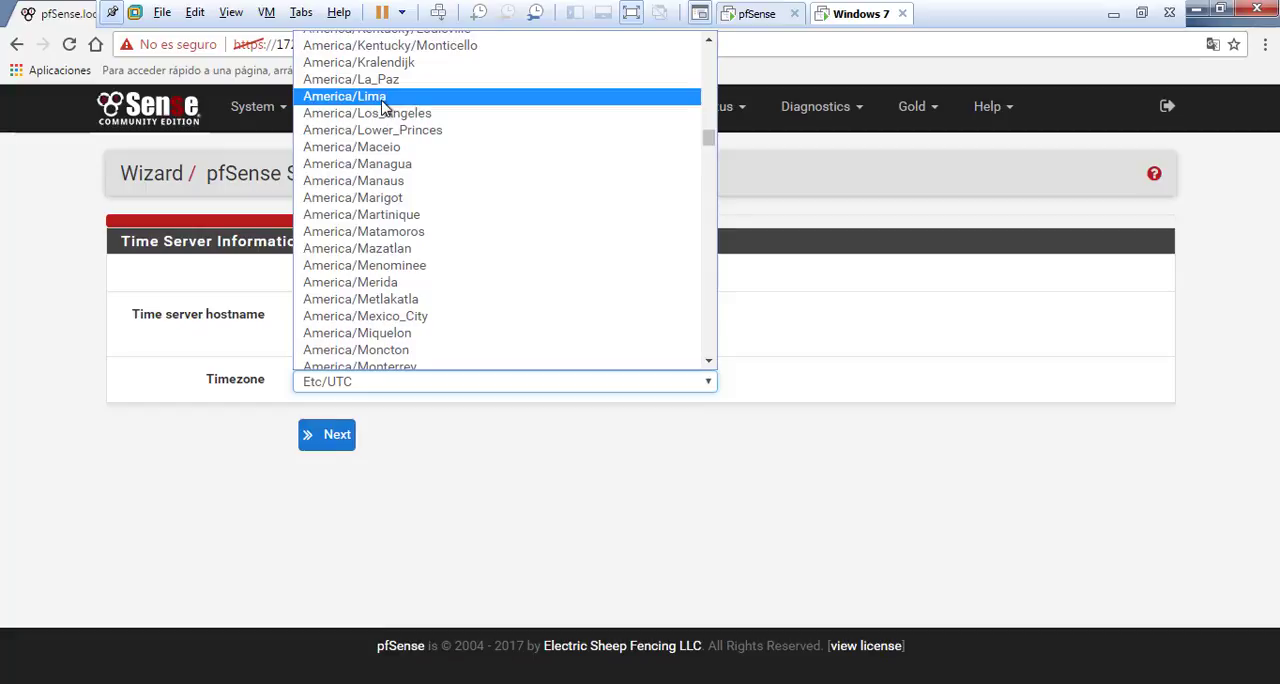
pyautogui.click(383, 97)
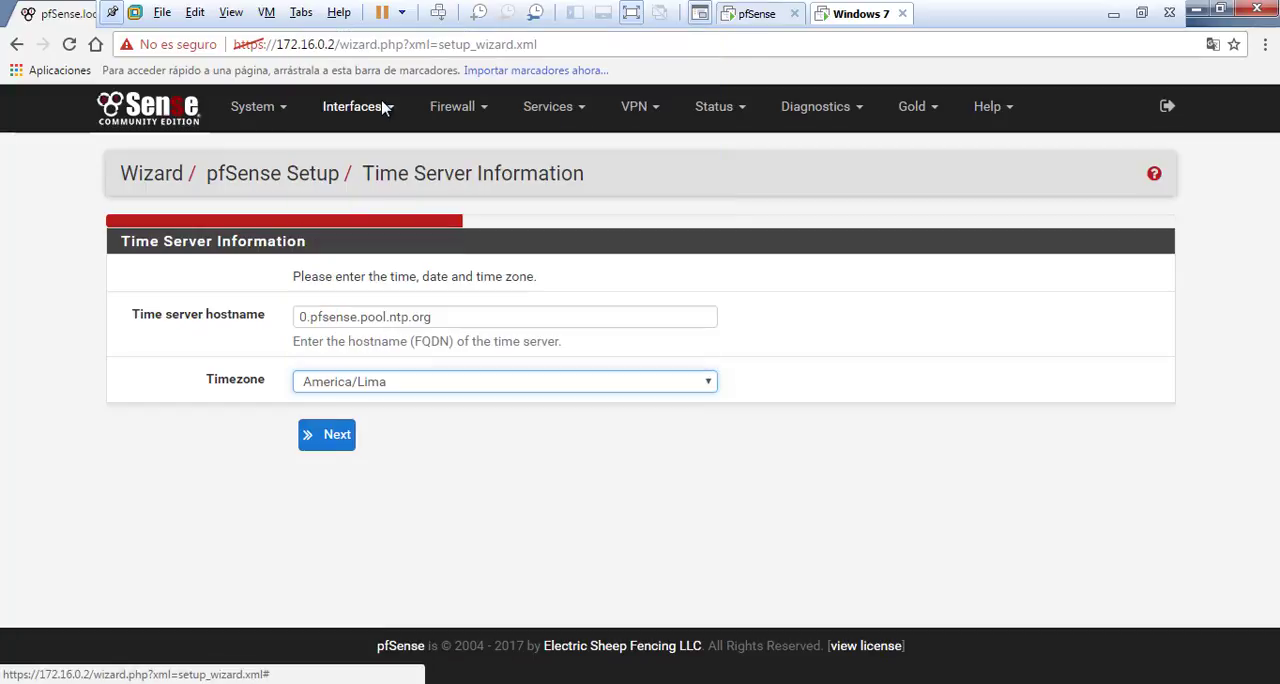
pyautogui.click(341, 441)
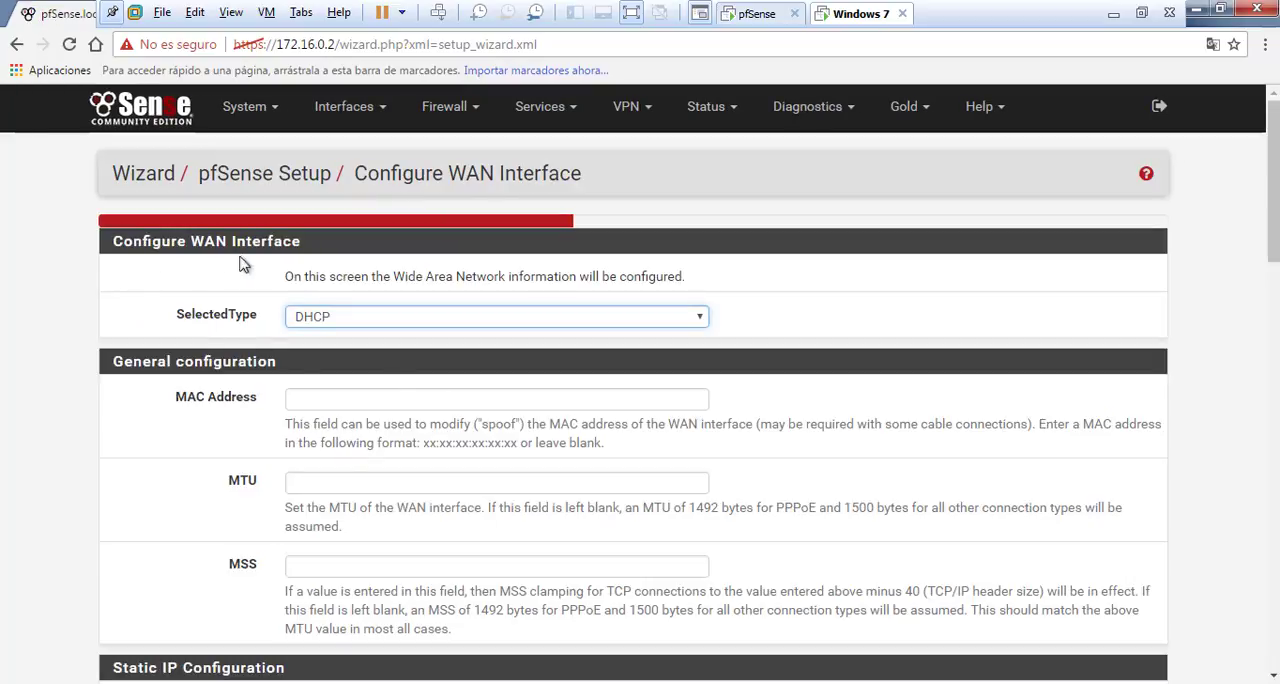
# Try the Static type for the WAN interface and go through its IP address and upstream gateway fields
pyautogui.moveTo(310, 252); pyautogui.dragTo(126, 248)
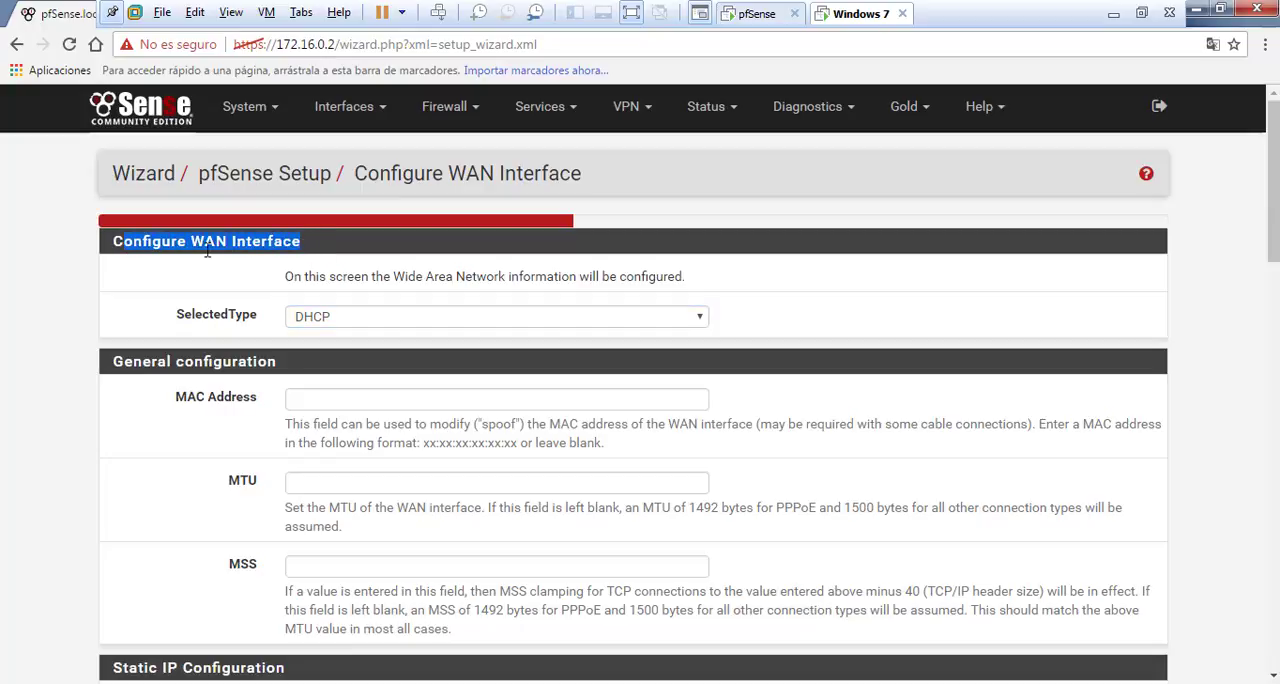
pyautogui.click(288, 283)
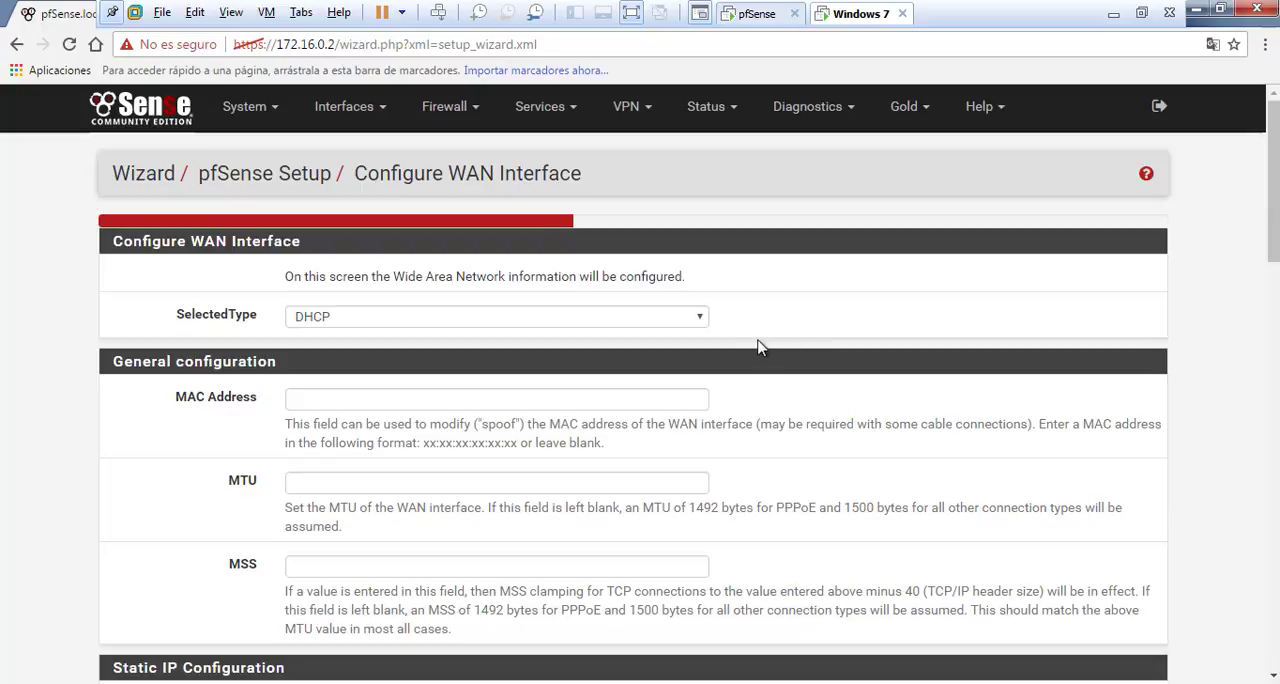
pyautogui.scroll(-1, 745, 340)
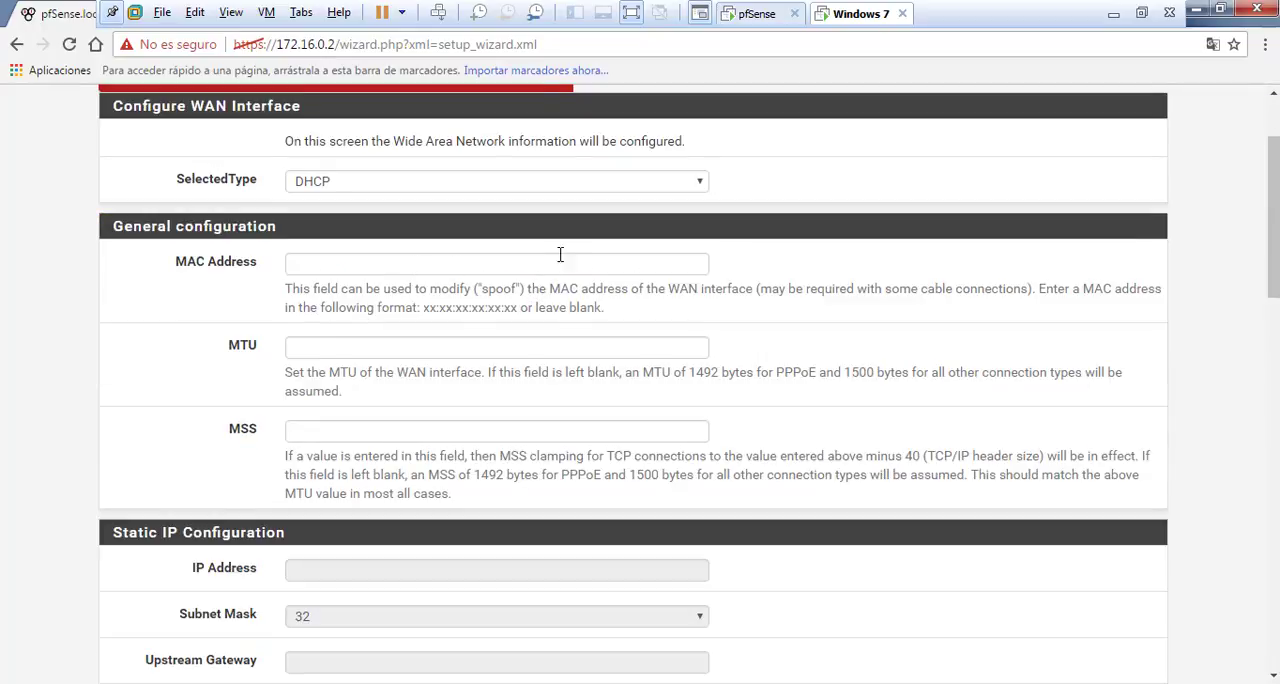
pyautogui.click(692, 184)
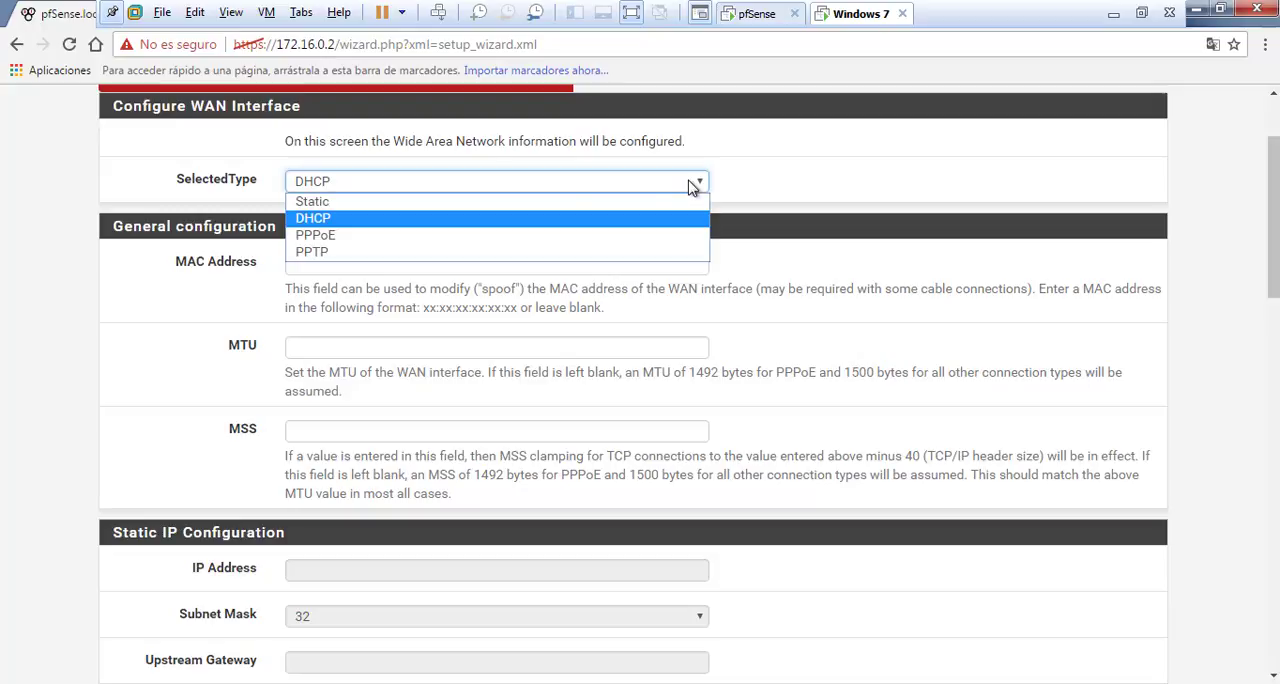
pyautogui.click(521, 202)
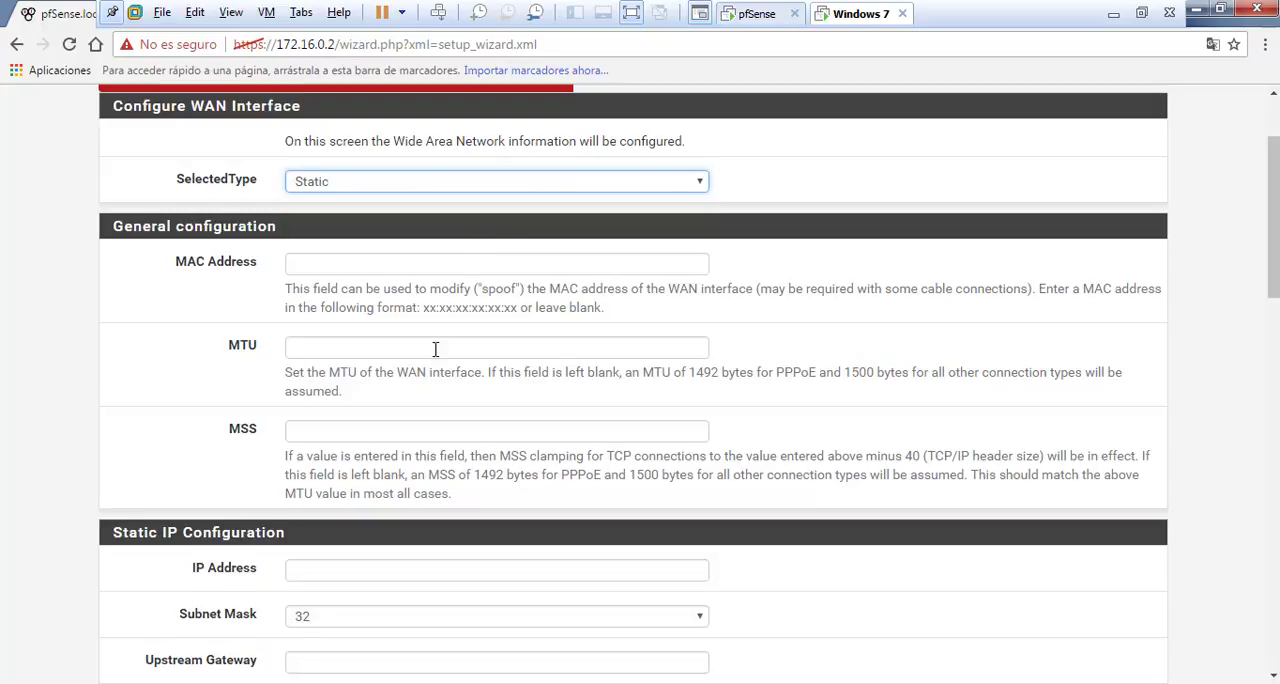
pyautogui.scroll(-3, 436, 355)
pyautogui.click(322, 286)
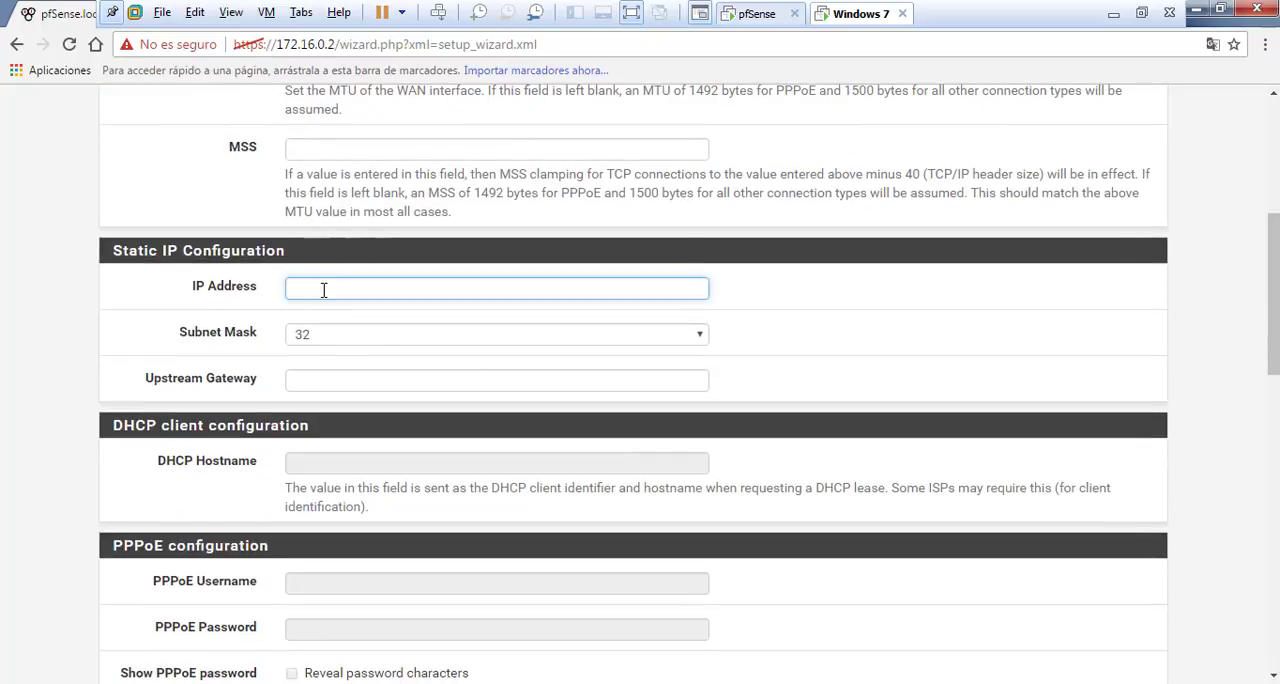
pyautogui.click(305, 379)
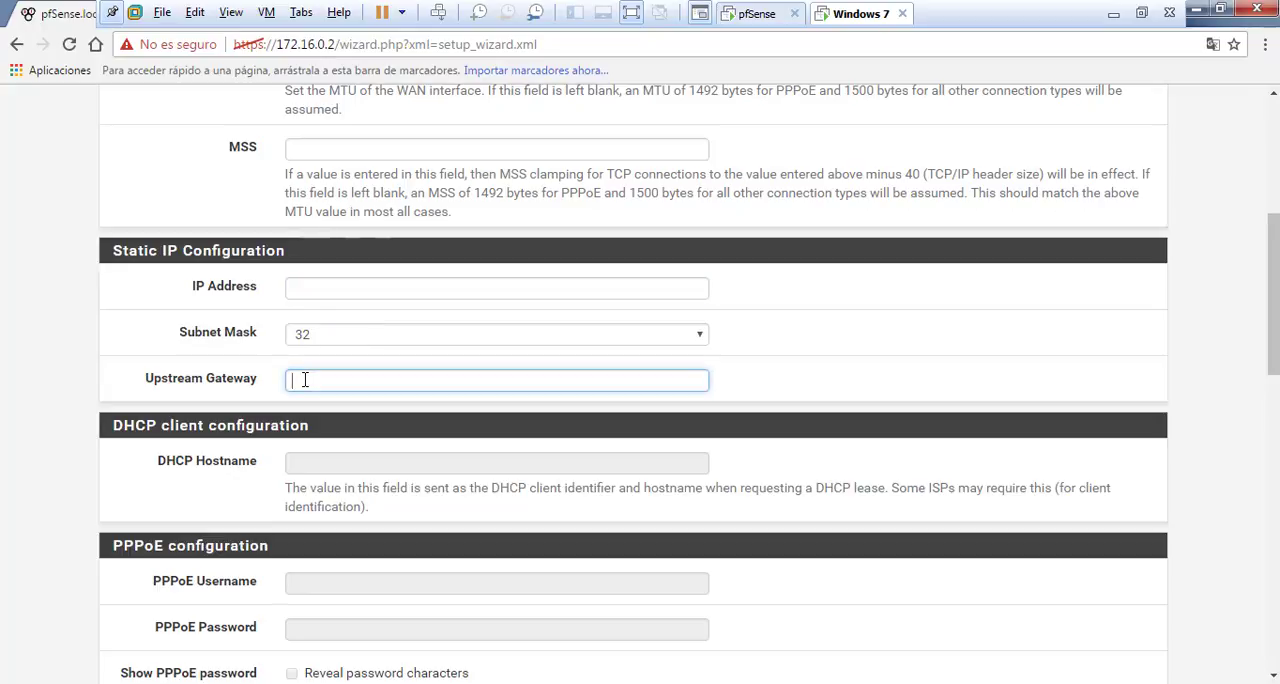
# Set the WAN interface type to DHCP and advance through the WAN and LAN pages to the admin password page
pyautogui.scroll(4, 360, 310)
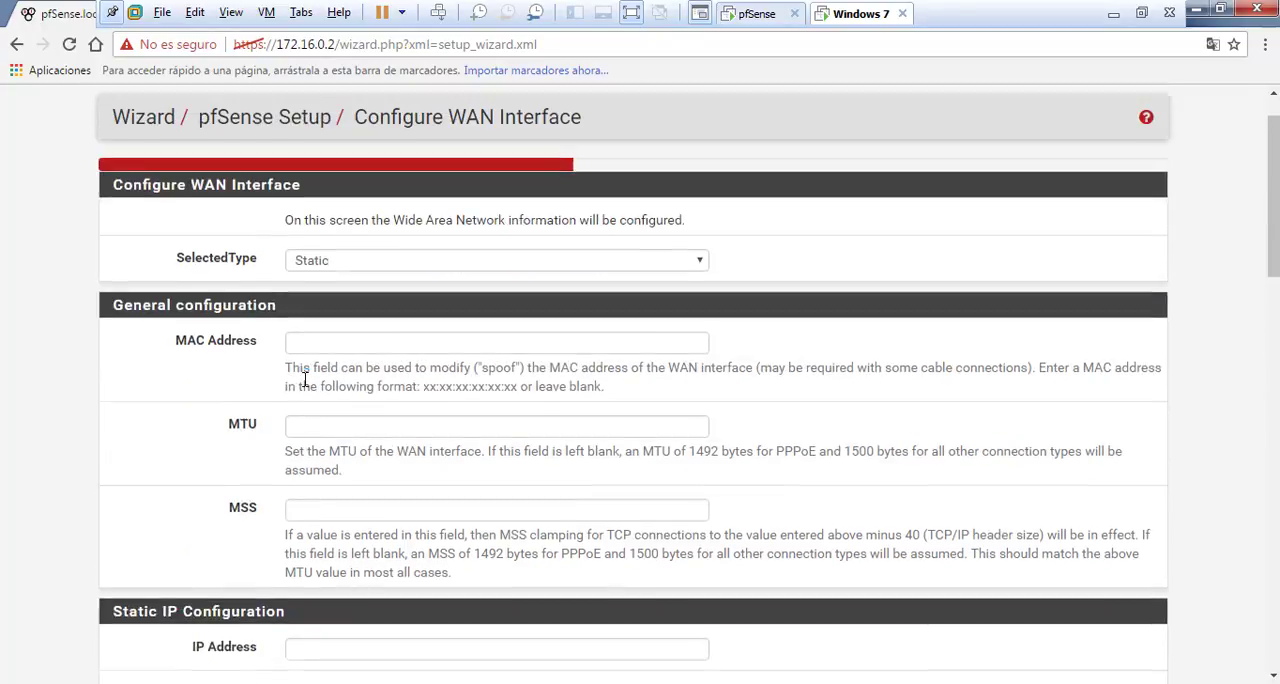
pyautogui.click(358, 275)
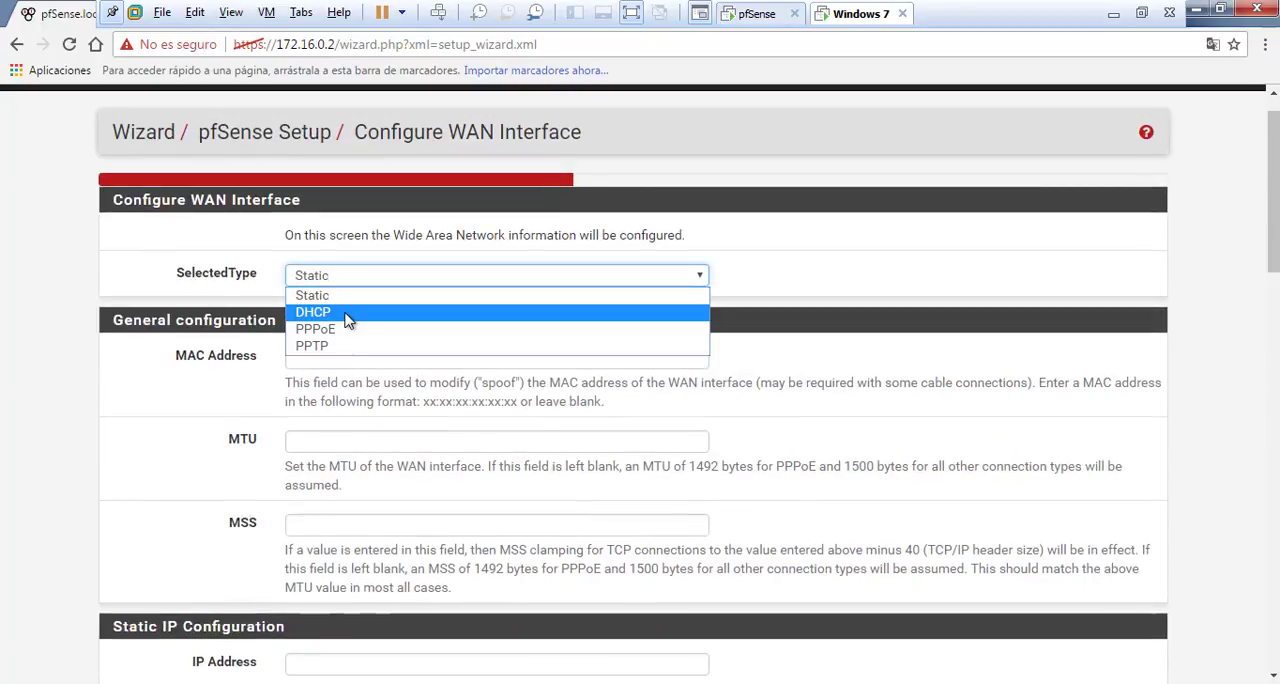
pyautogui.click(346, 312)
pyautogui.scroll(-15, 418, 377)
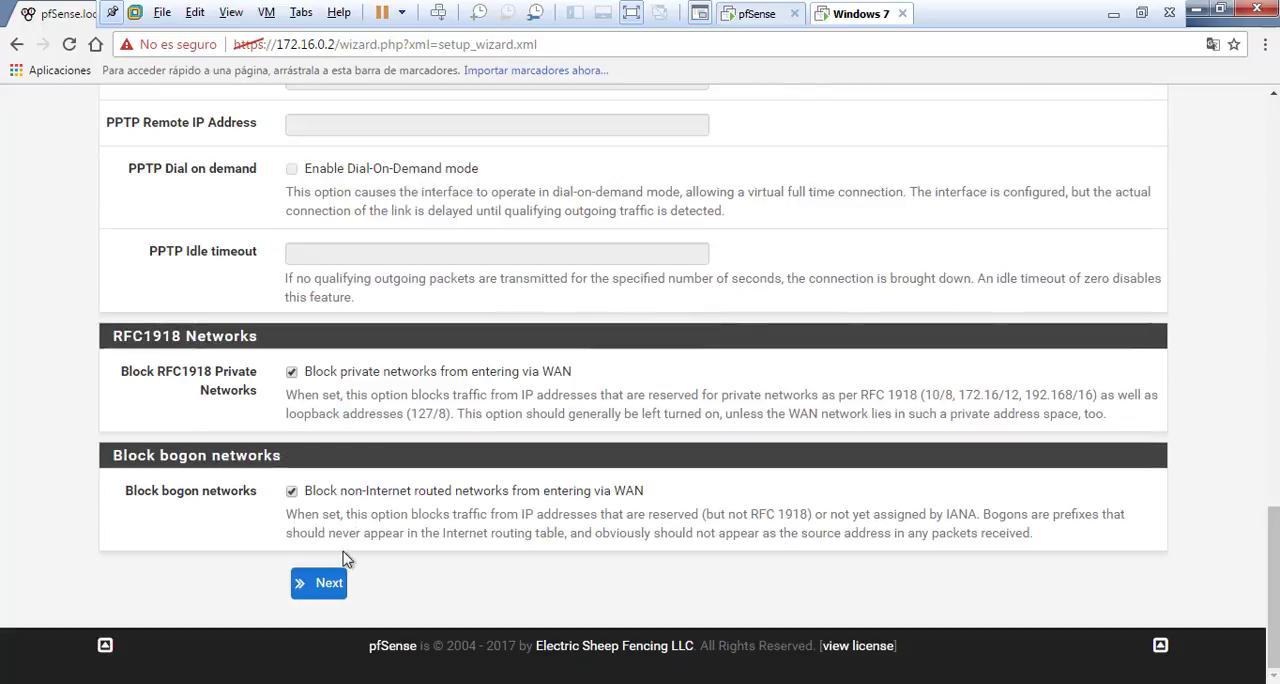
pyautogui.click(330, 583)
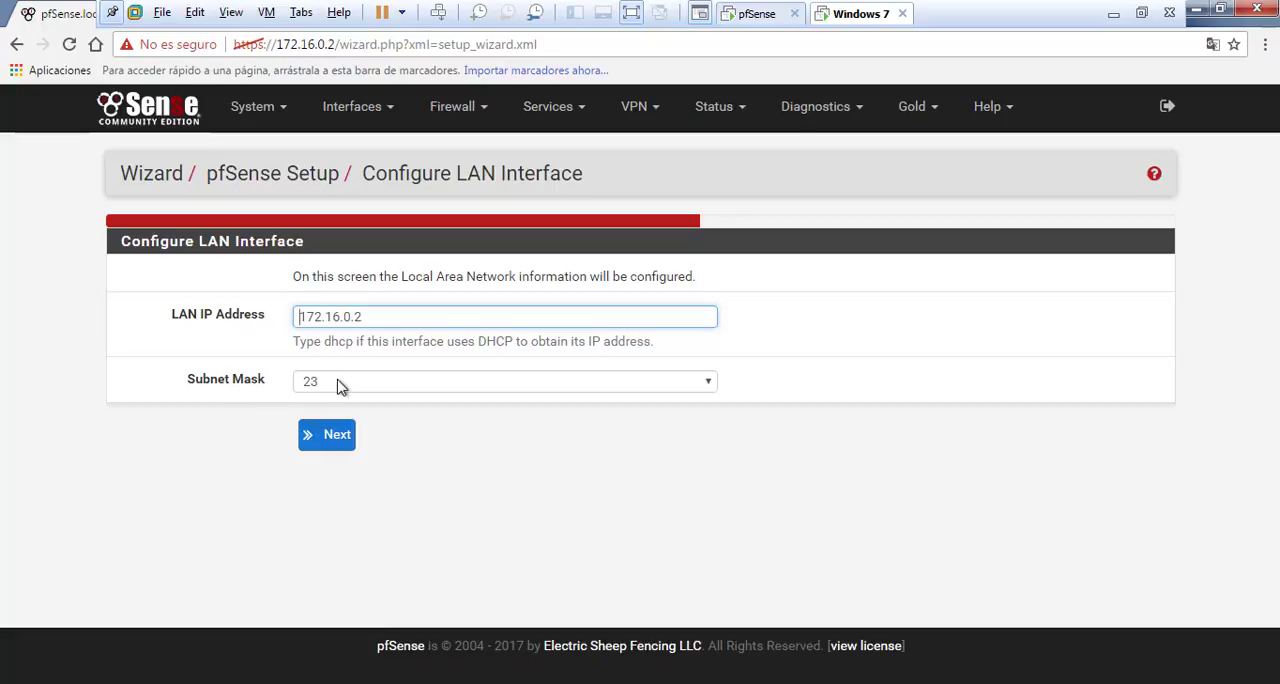
pyautogui.click(340, 440)
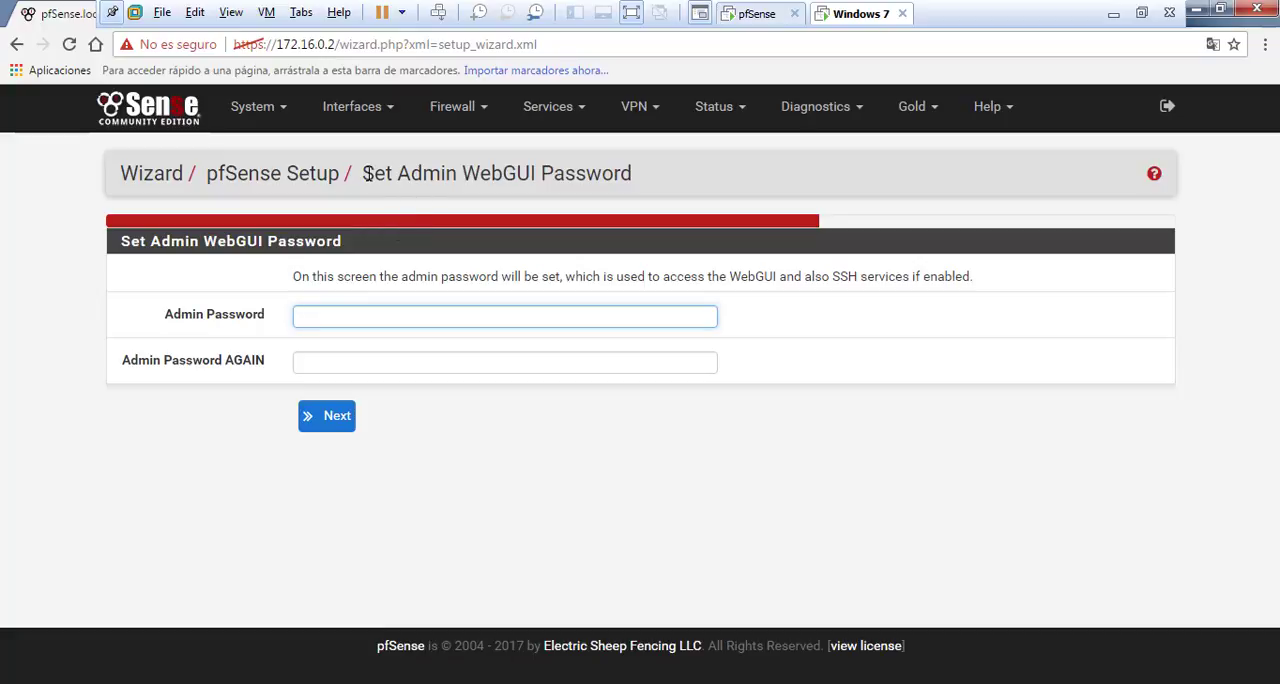
# Enter the new admin WebGUI password in both password fields and continue to the reload configuration page
pyautogui.moveTo(367, 173); pyautogui.dragTo(632, 163)
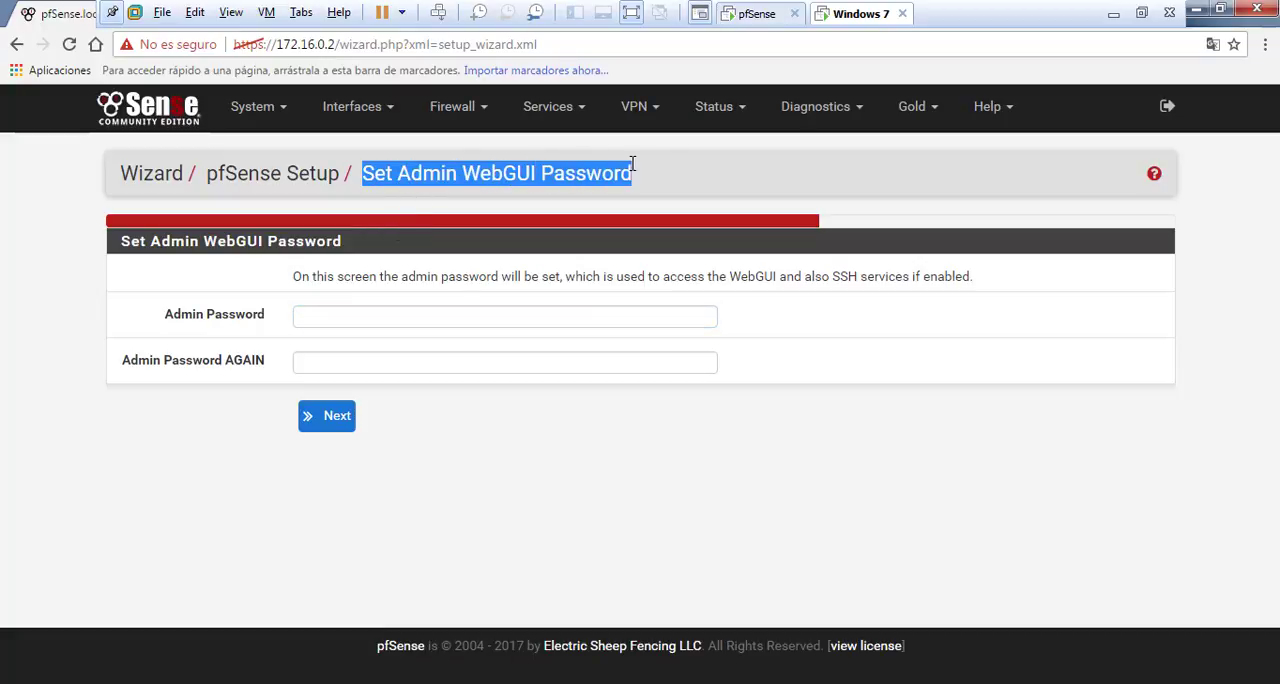
pyautogui.click(372, 316)
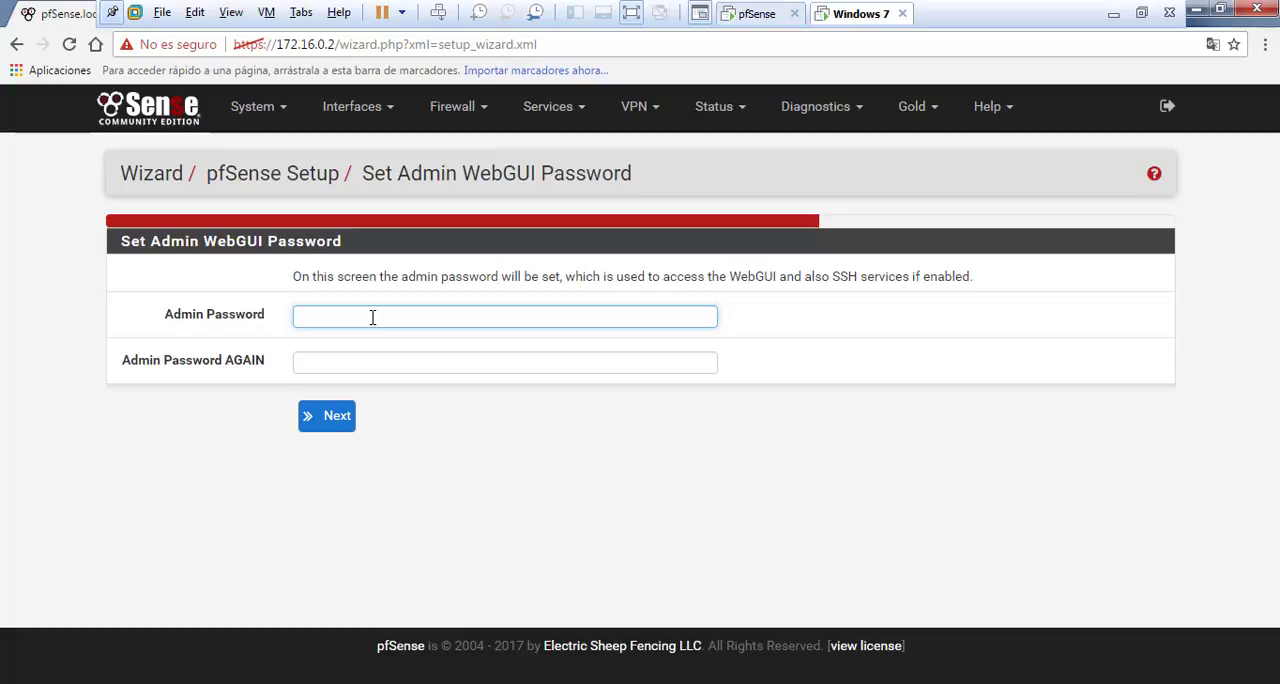
pyautogui.click(350, 361)
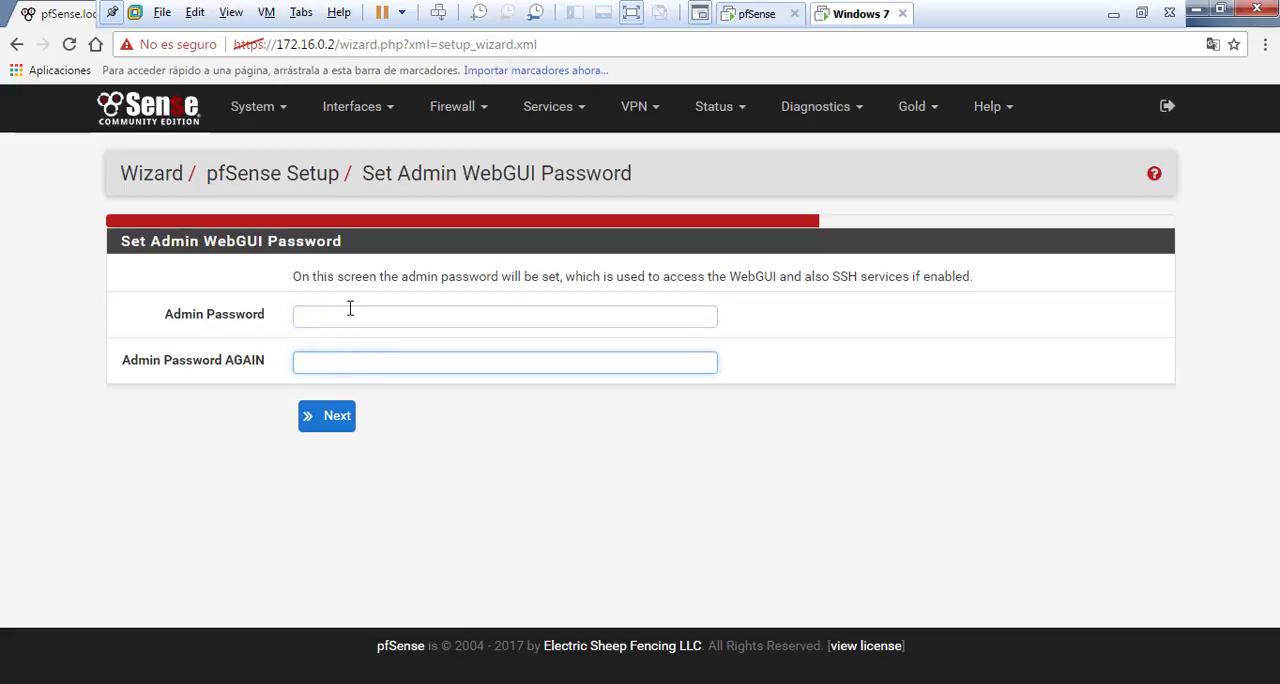
pyautogui.click(350, 315)
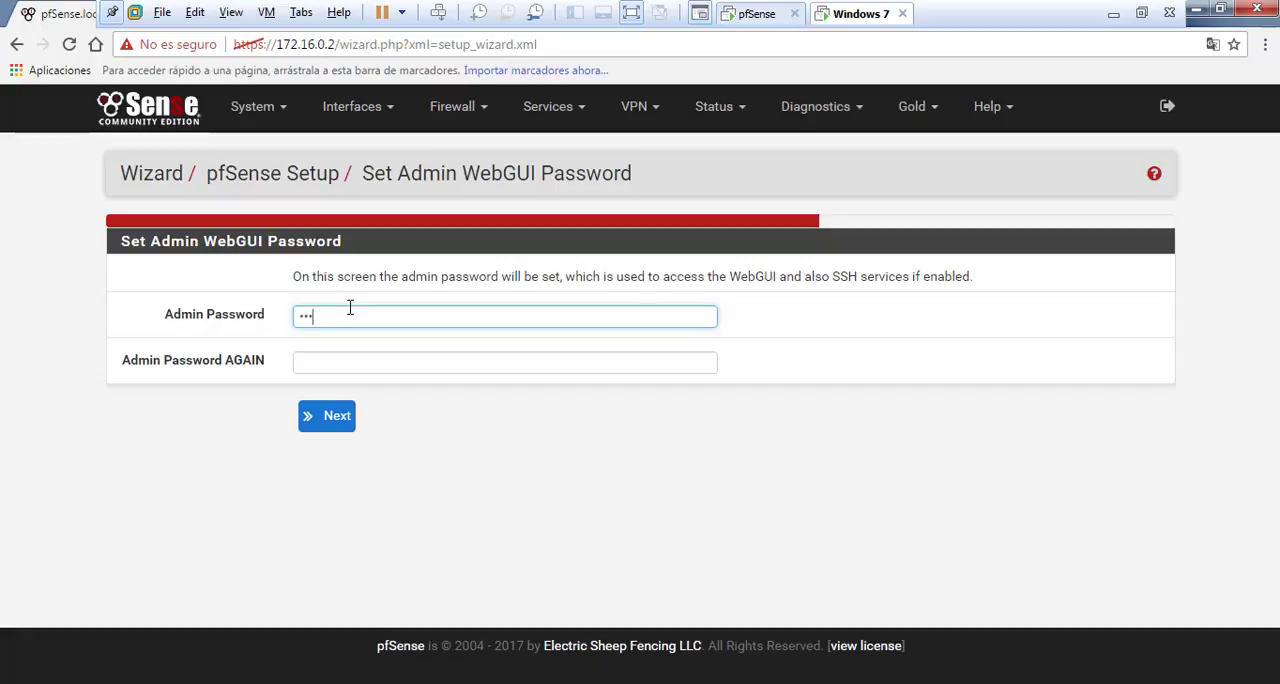
pyautogui.write('a')
pyautogui.press('Tab')
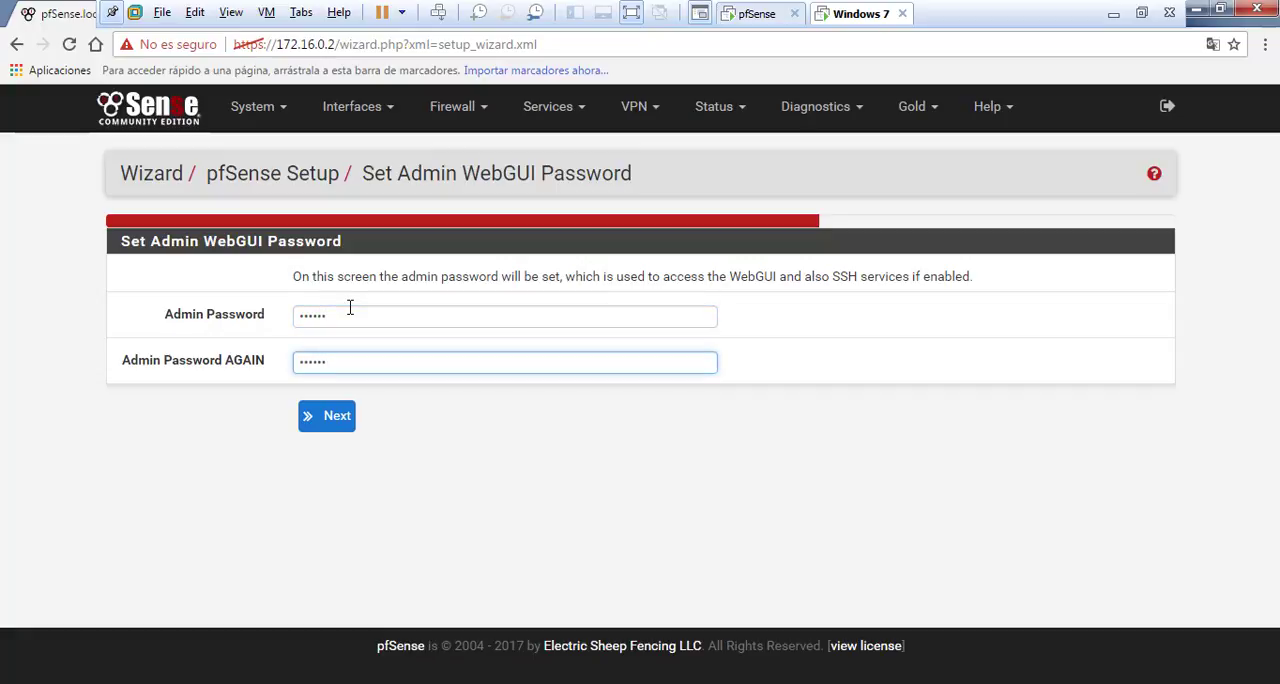
pyautogui.click(337, 416)
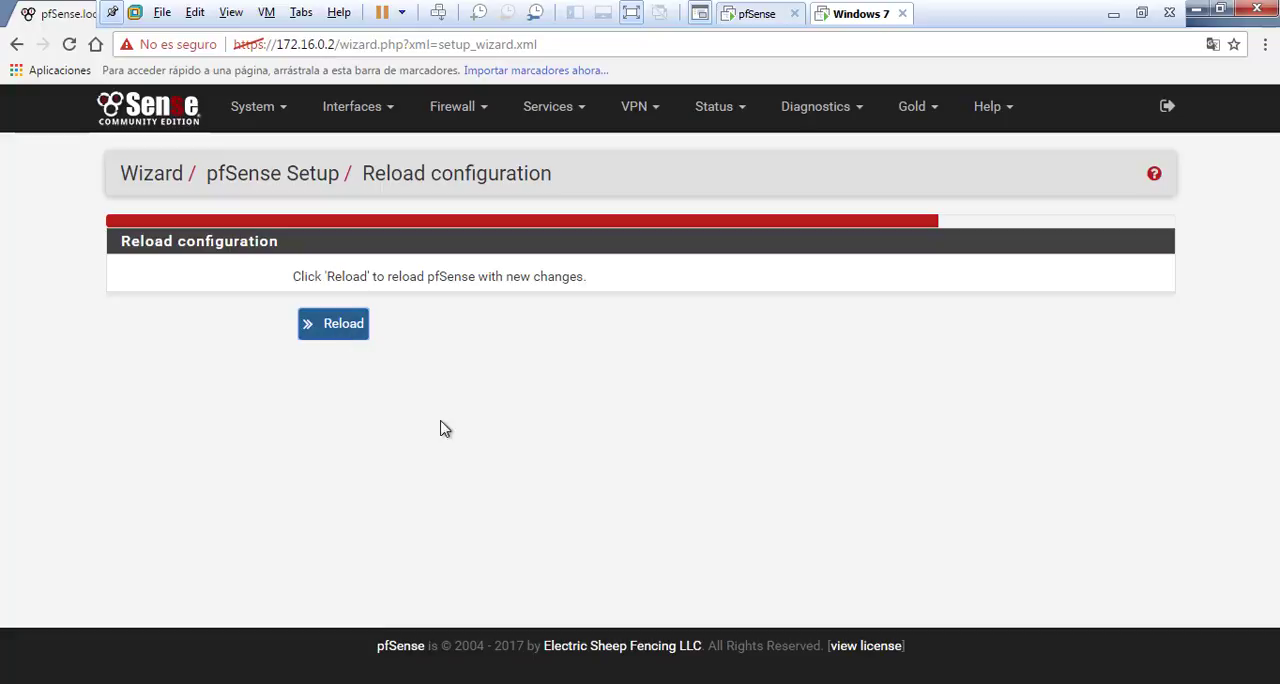
# Reload pfSense with the new changes and continue on to the webConfigurator dashboard
pyautogui.click(341, 330)
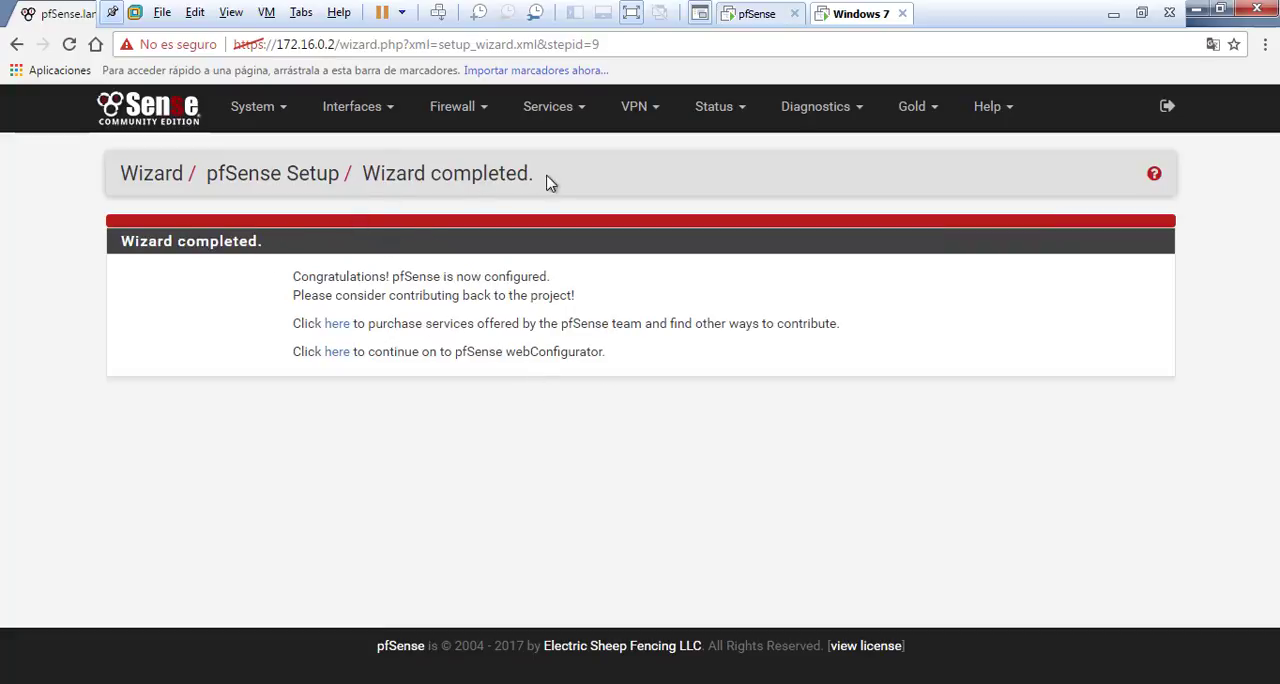
pyautogui.doubleClick(490, 172)
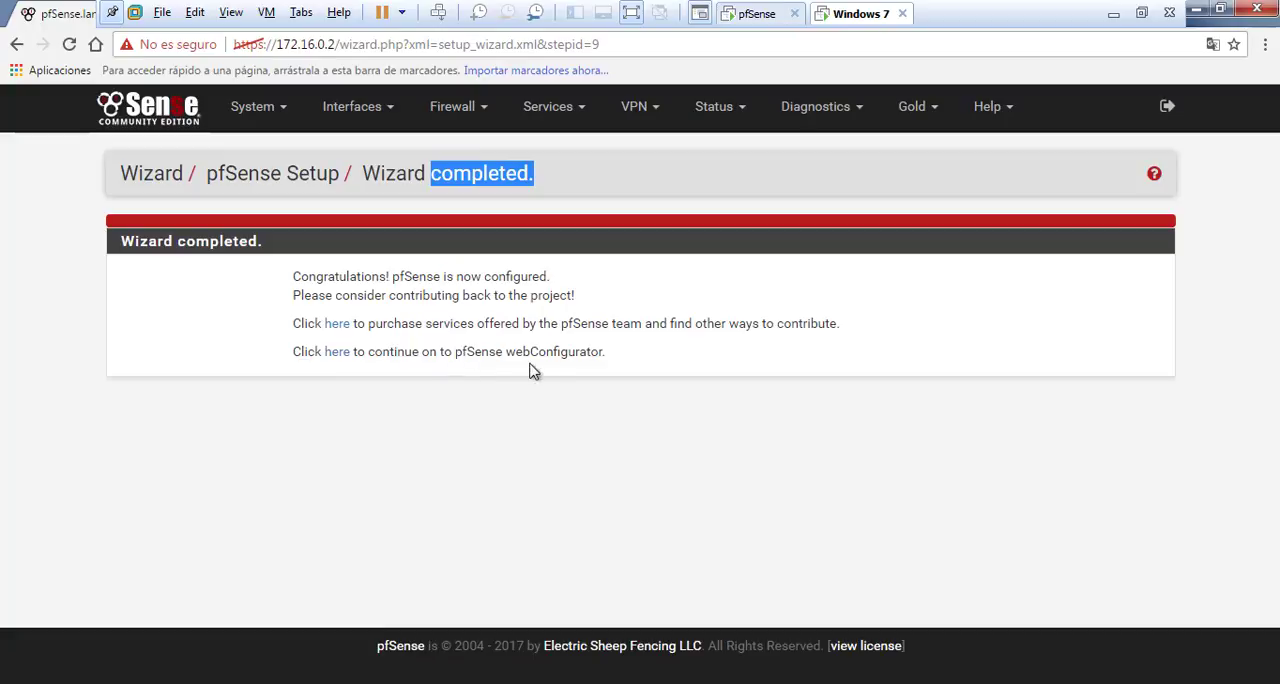
pyautogui.click(338, 355)
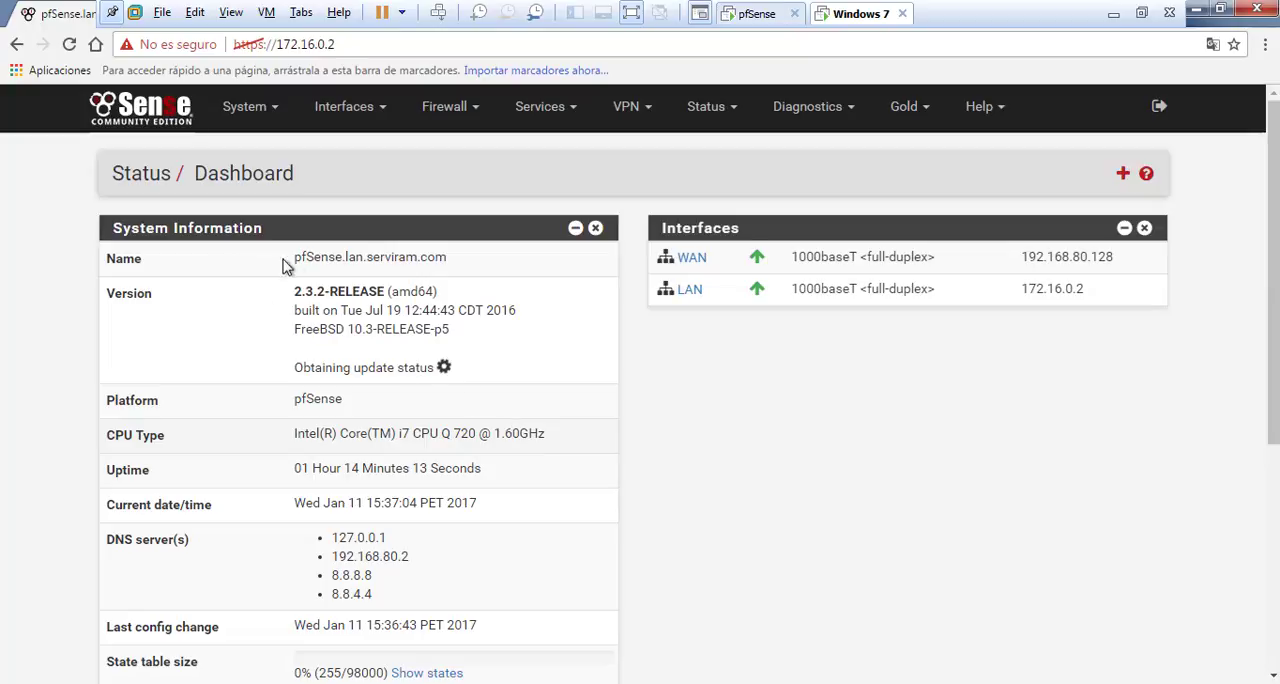
# Examine the dashboard's system name, uptime, date, DNS servers, resource usage and the WAN interface's IP address
pyautogui.moveTo(292, 258); pyautogui.dragTo(392, 258)
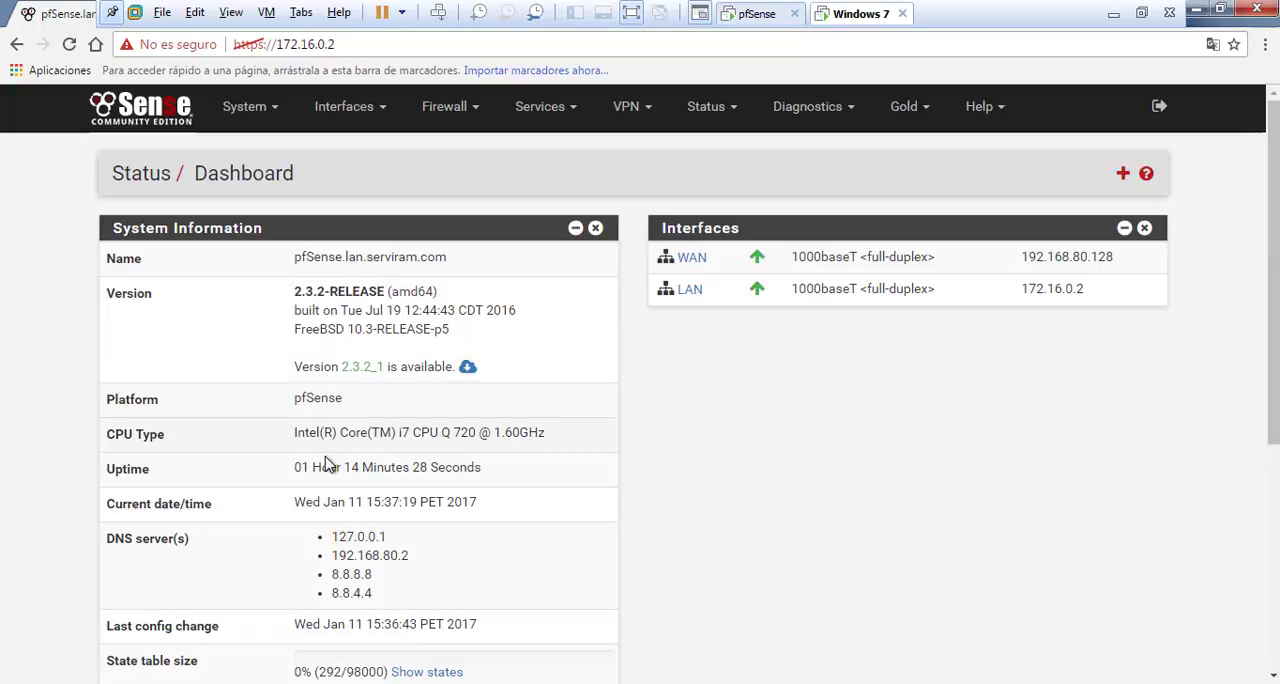
pyautogui.scroll(-1, 327, 455)
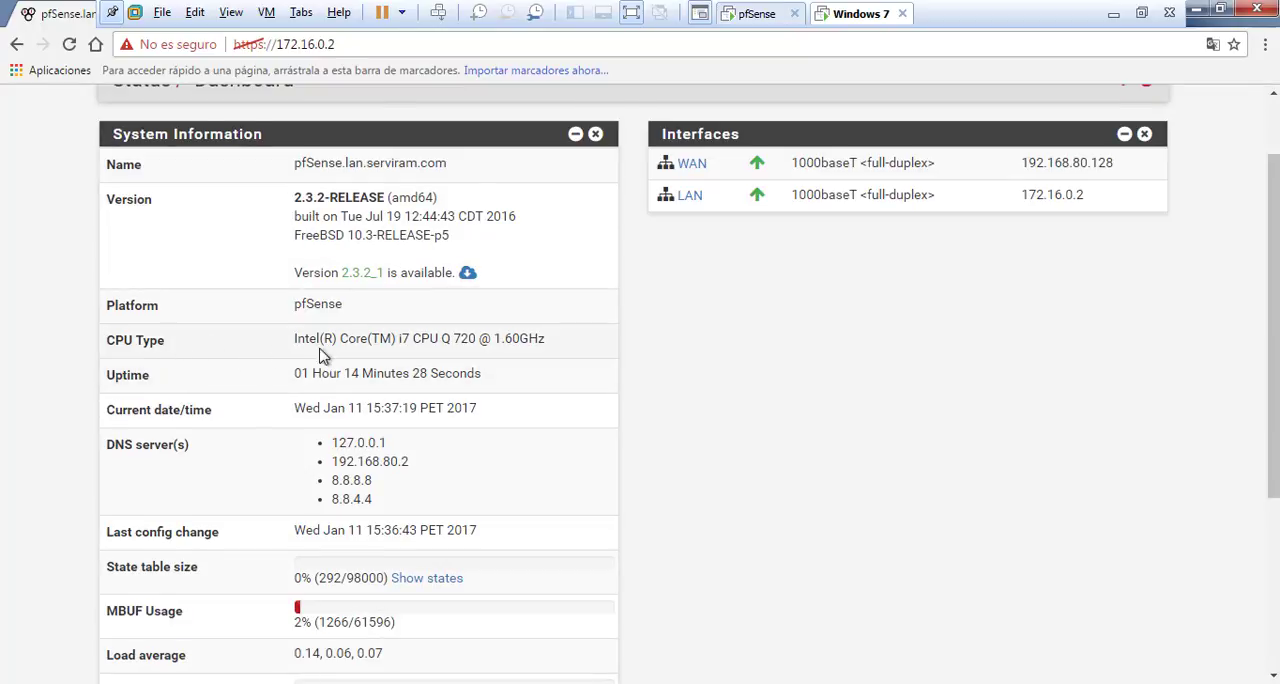
pyautogui.moveTo(296, 373); pyautogui.dragTo(438, 376)
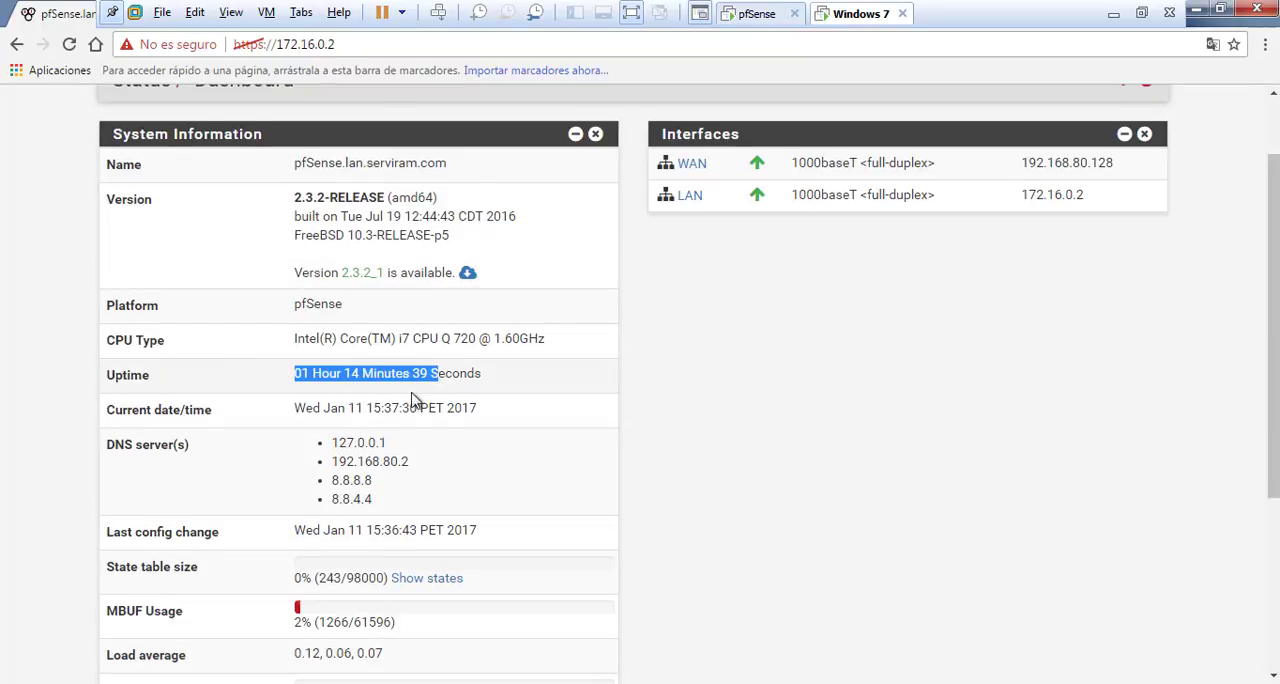
pyautogui.moveTo(305, 408); pyautogui.dragTo(470, 432)
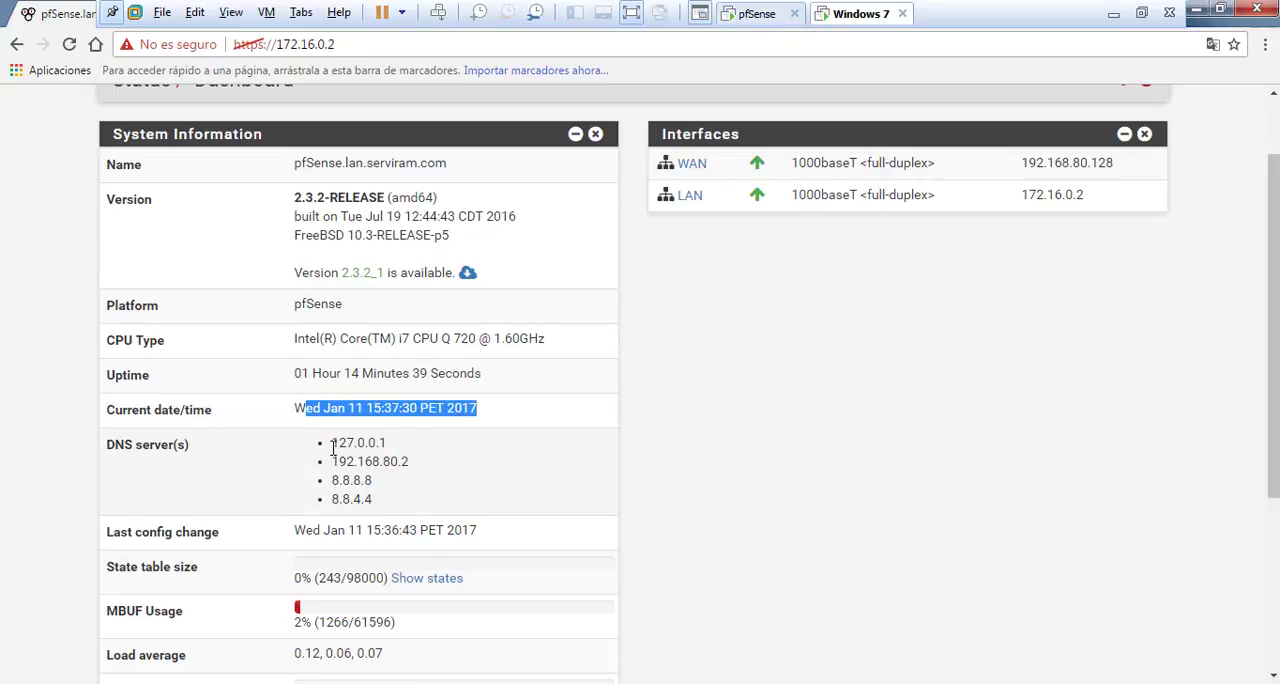
pyautogui.moveTo(331, 440); pyautogui.dragTo(418, 450)
pyautogui.scroll(-3, 366, 451)
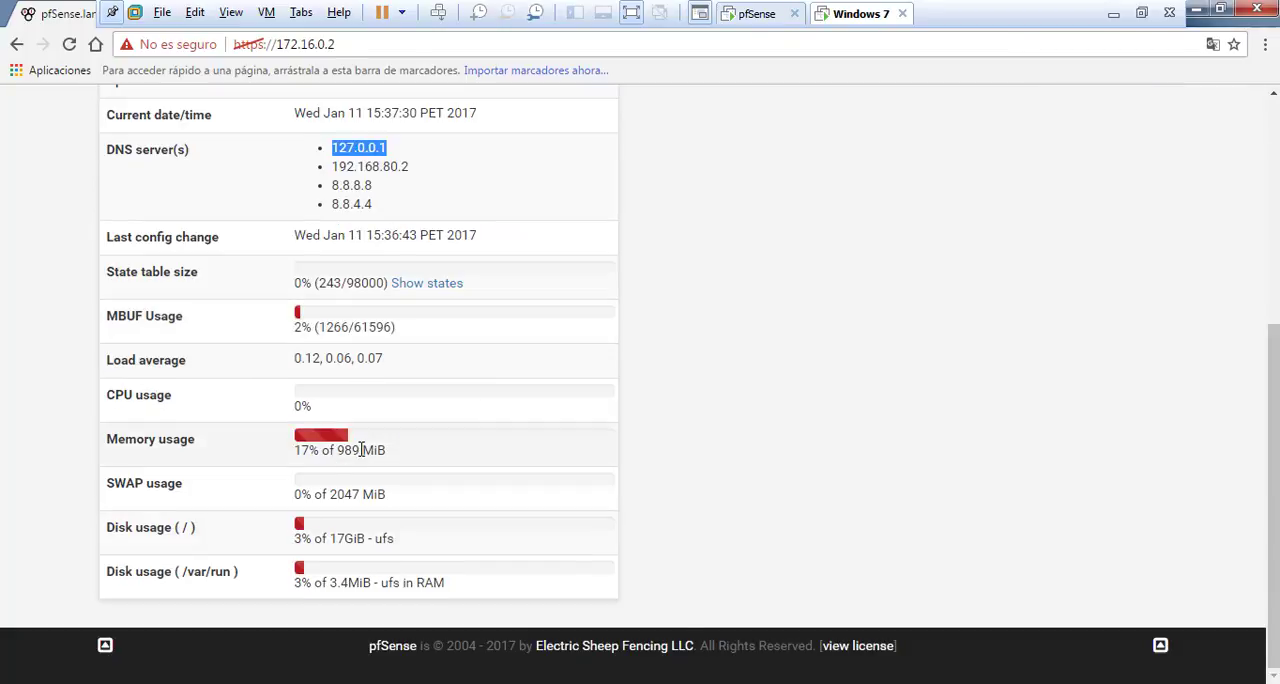
pyautogui.scroll(4, 361, 449)
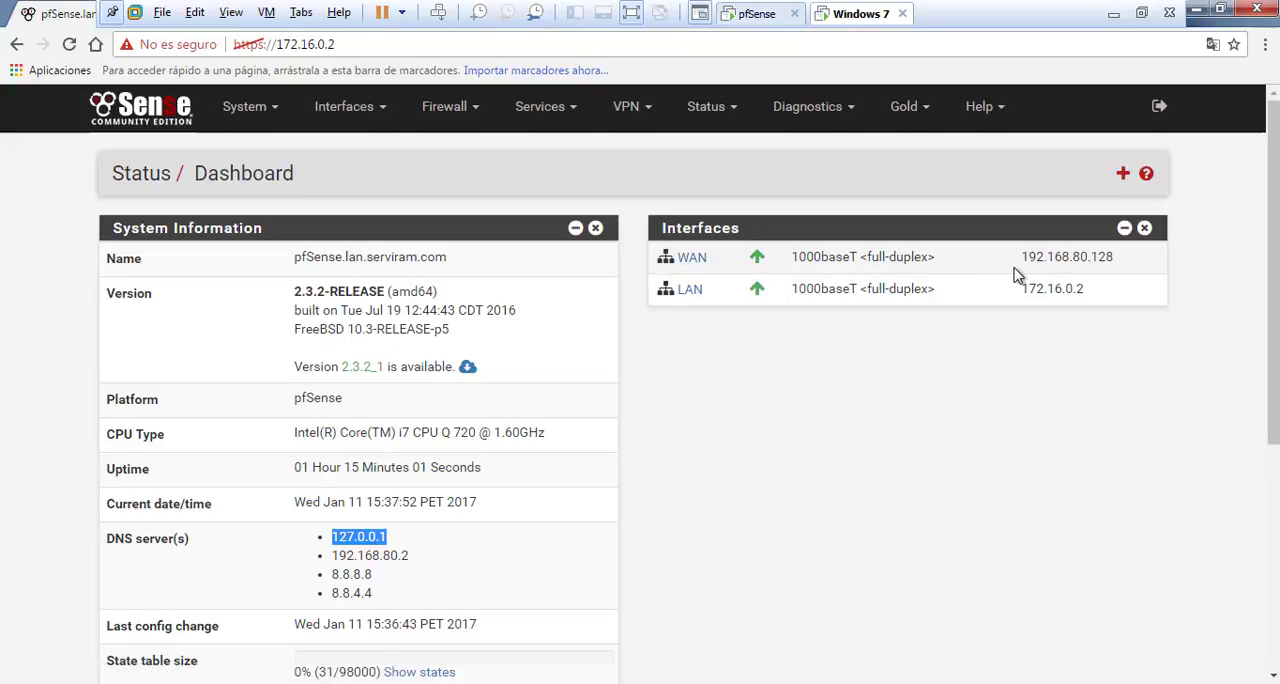
pyautogui.click(1103, 256)
pyautogui.moveTo(1103, 256); pyautogui.dragTo(1020, 257)
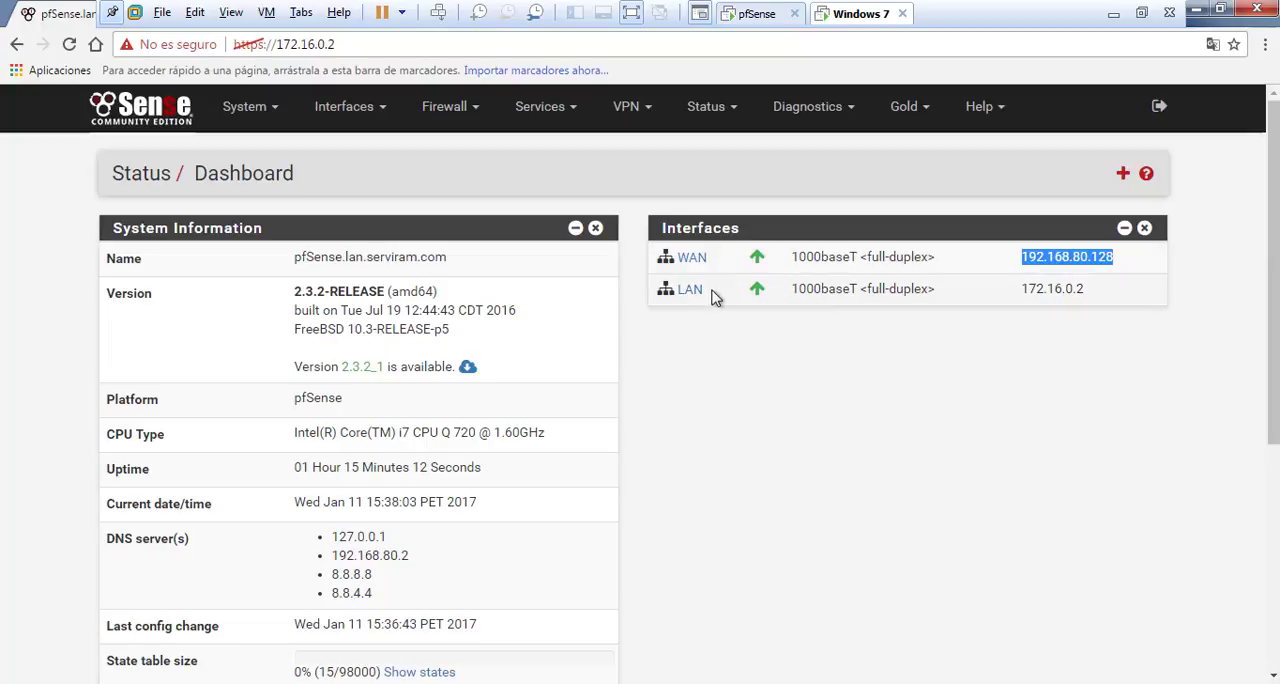
# Check the LAN interface's IP address in the dashboard's Interfaces widget
pyautogui.click(780, 348)
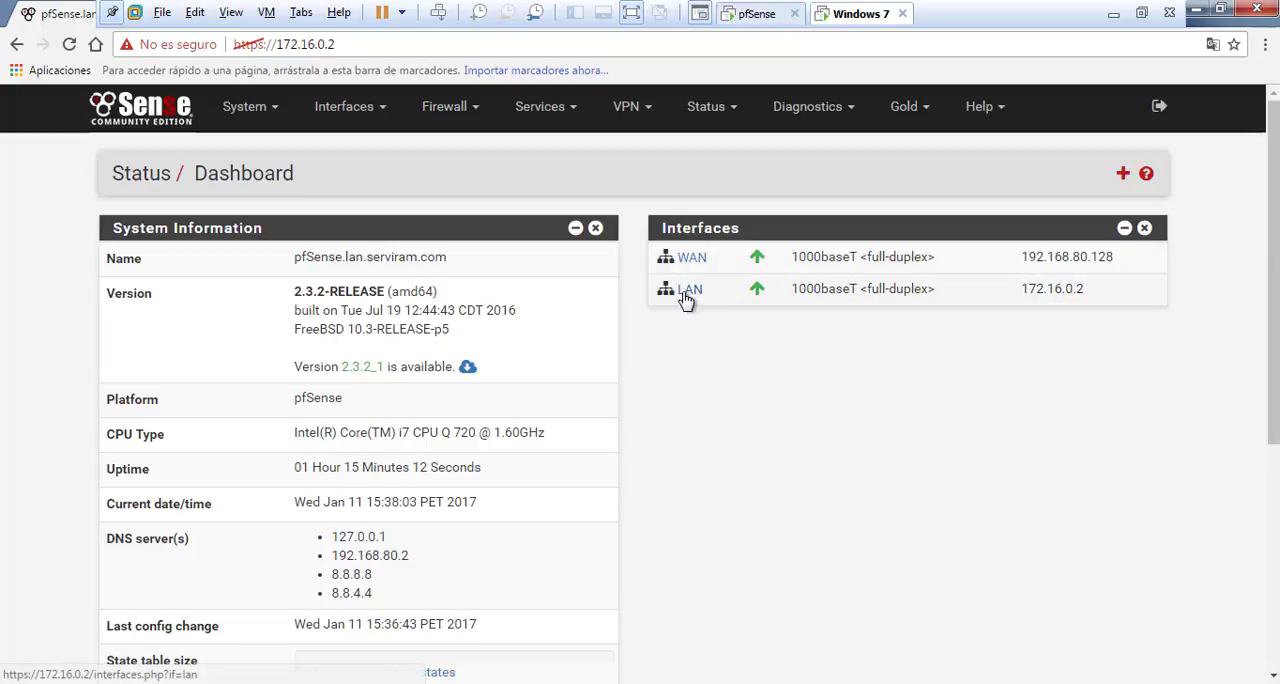
pyautogui.moveTo(1021, 289); pyautogui.dragTo(1089, 289)
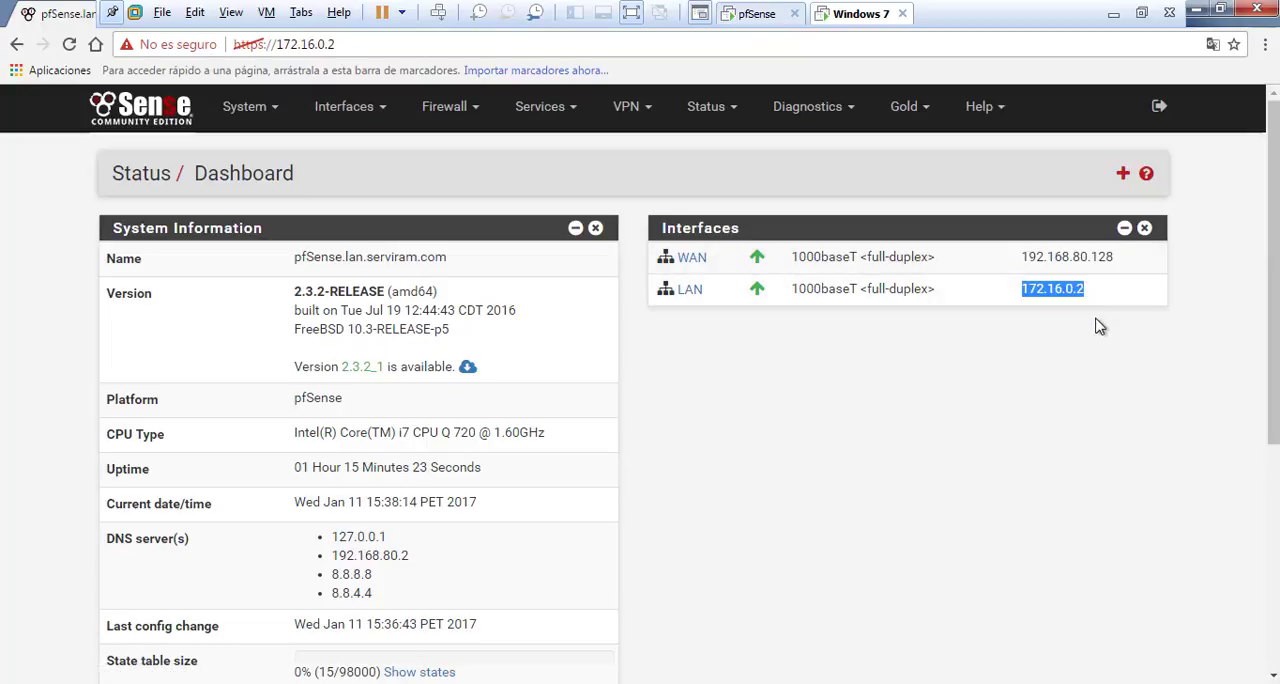
pyautogui.click(997, 299)
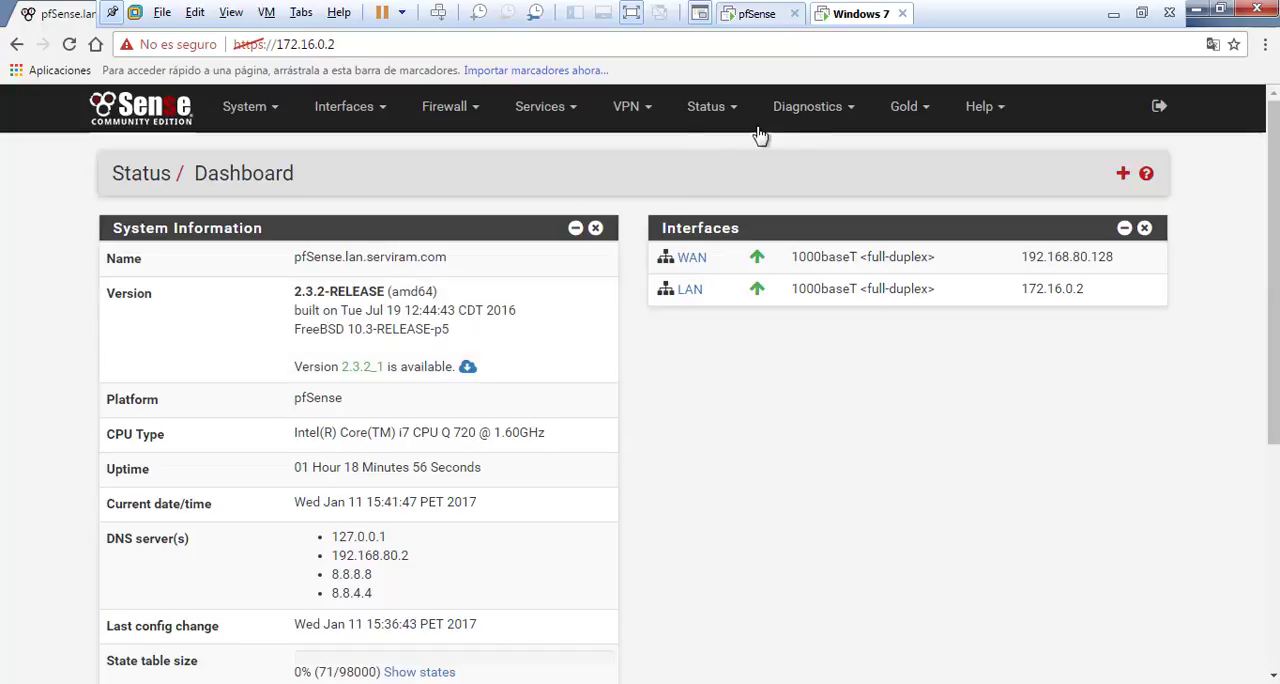
# Run a DNS lookup diagnostic for google.com and examine the resolved A record address
pyautogui.click(810, 112)
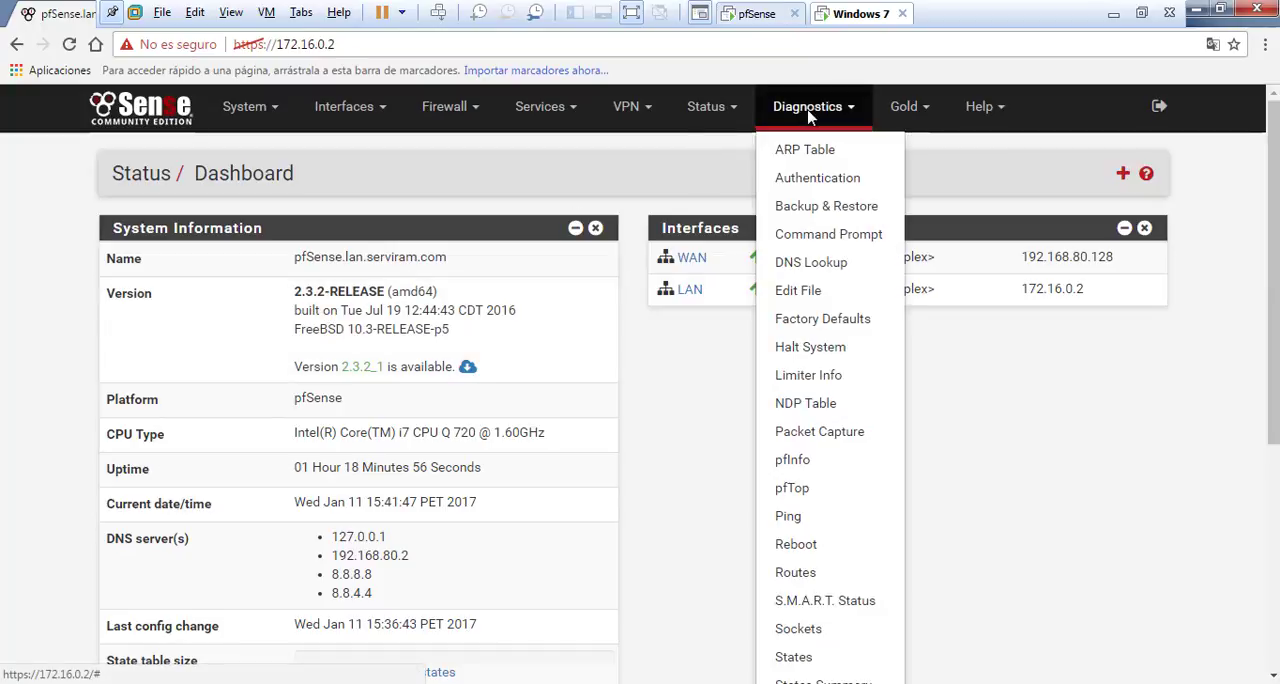
pyautogui.click(836, 272)
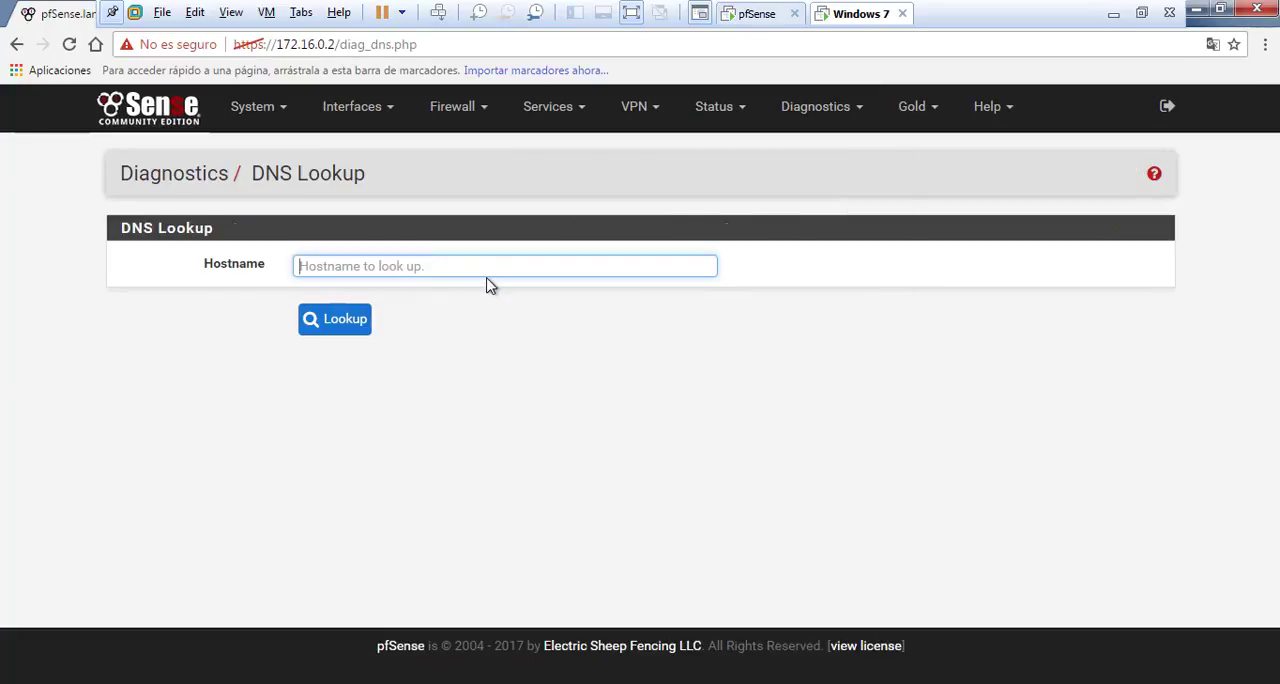
pyautogui.write('google.com')
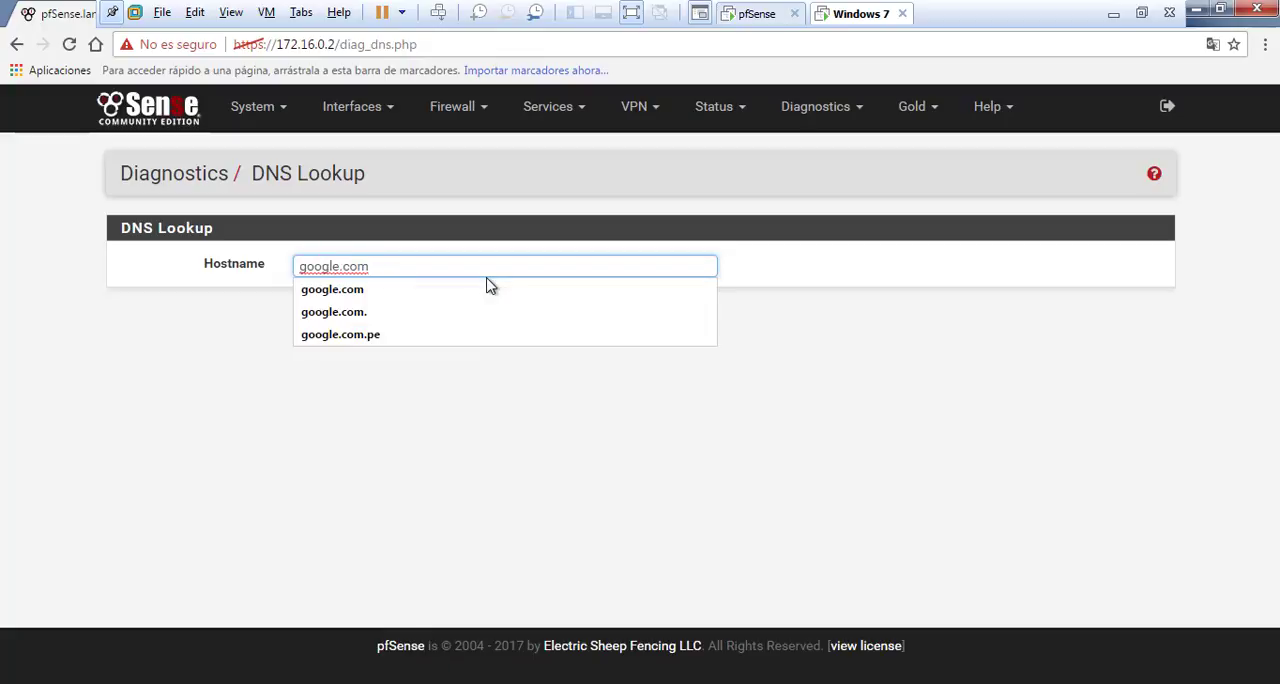
pyautogui.press('Return')
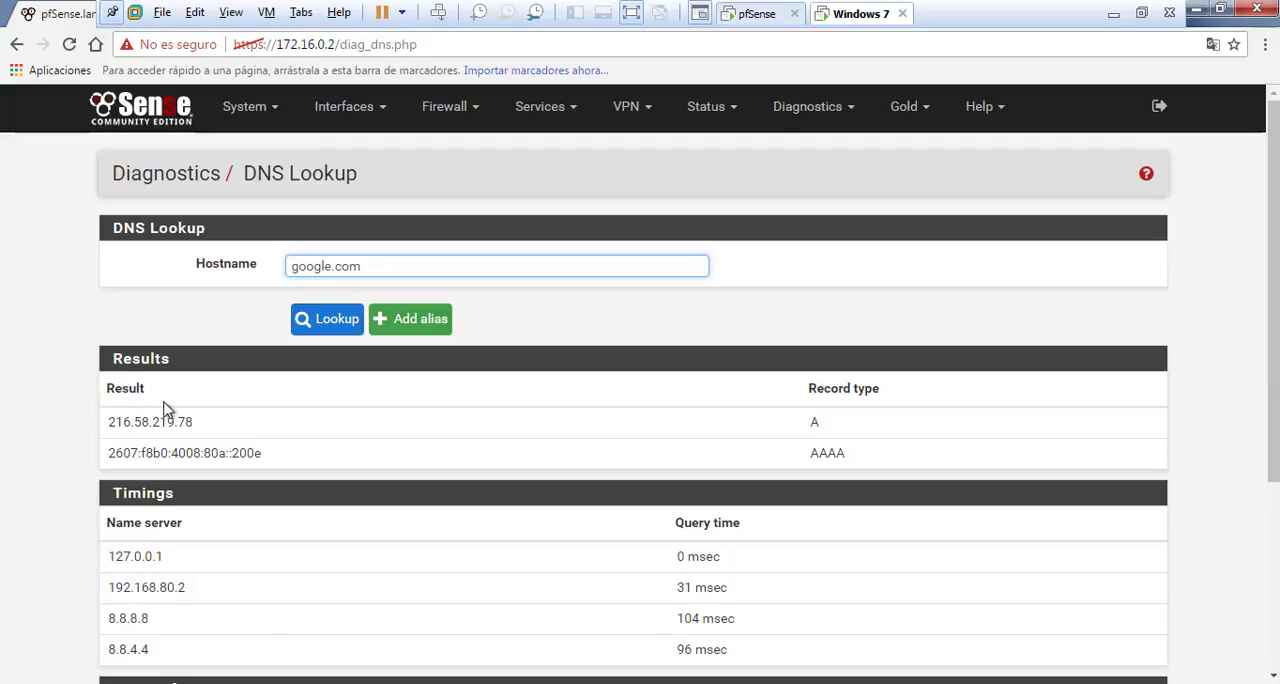
pyautogui.moveTo(109, 422); pyautogui.dragTo(208, 421)
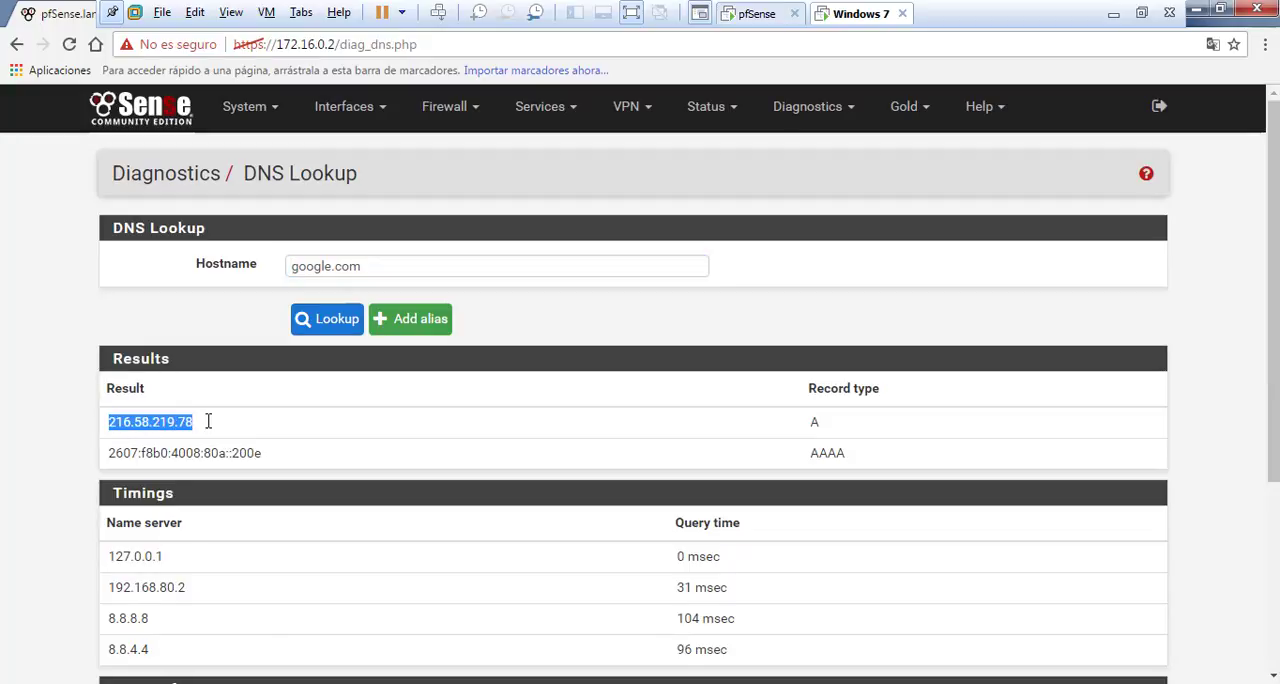